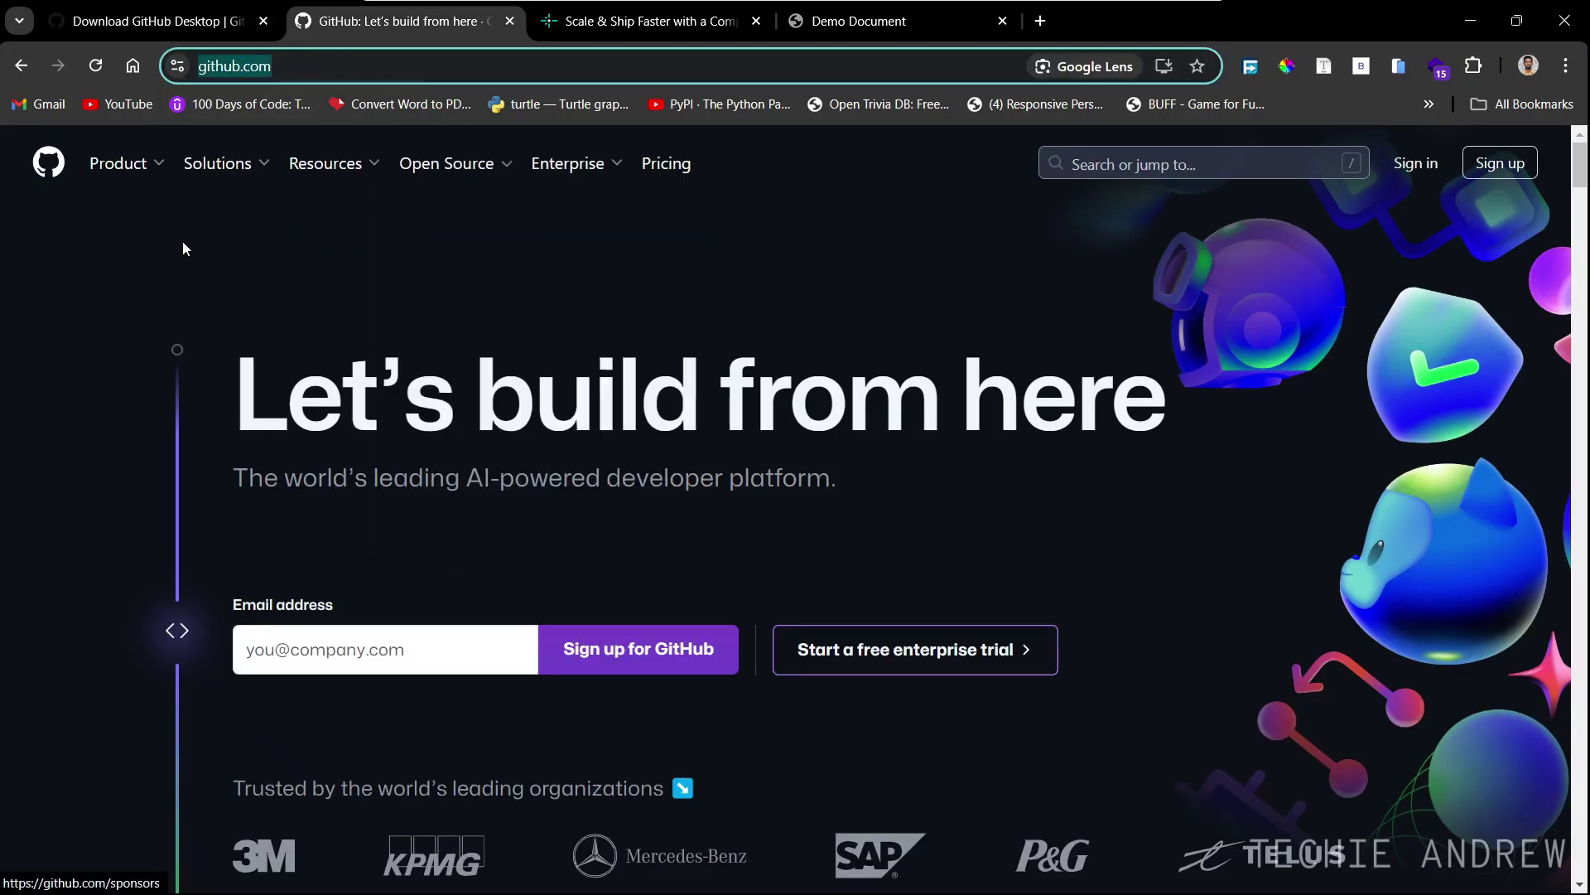
Open the GitHub sign-up page and look at its e-mail entry form
left_click(1516, 168)
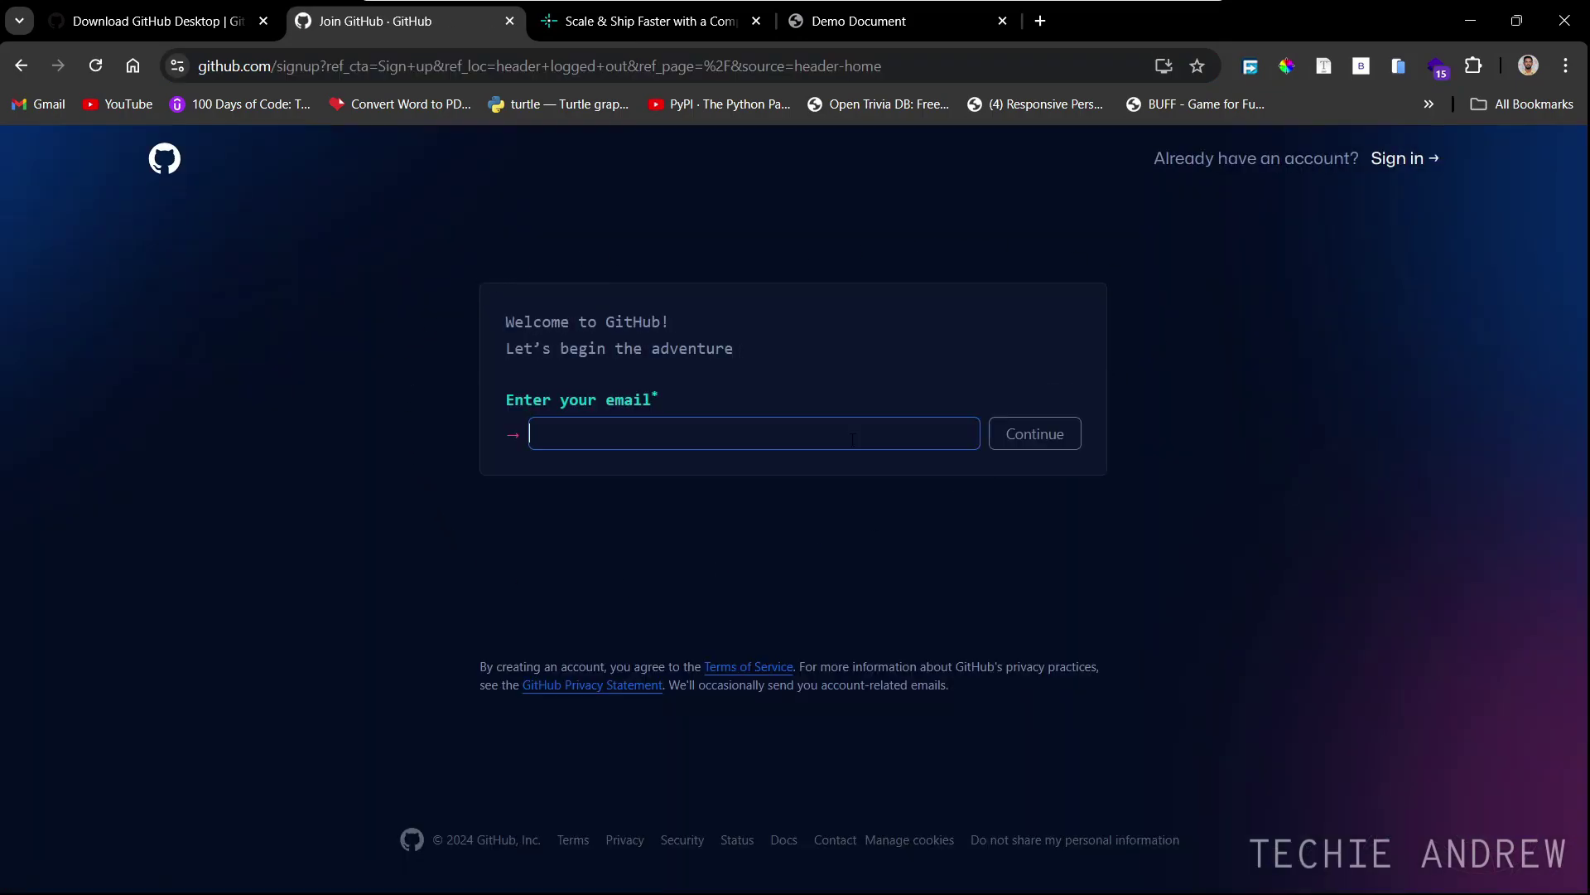
left_click(583, 430)
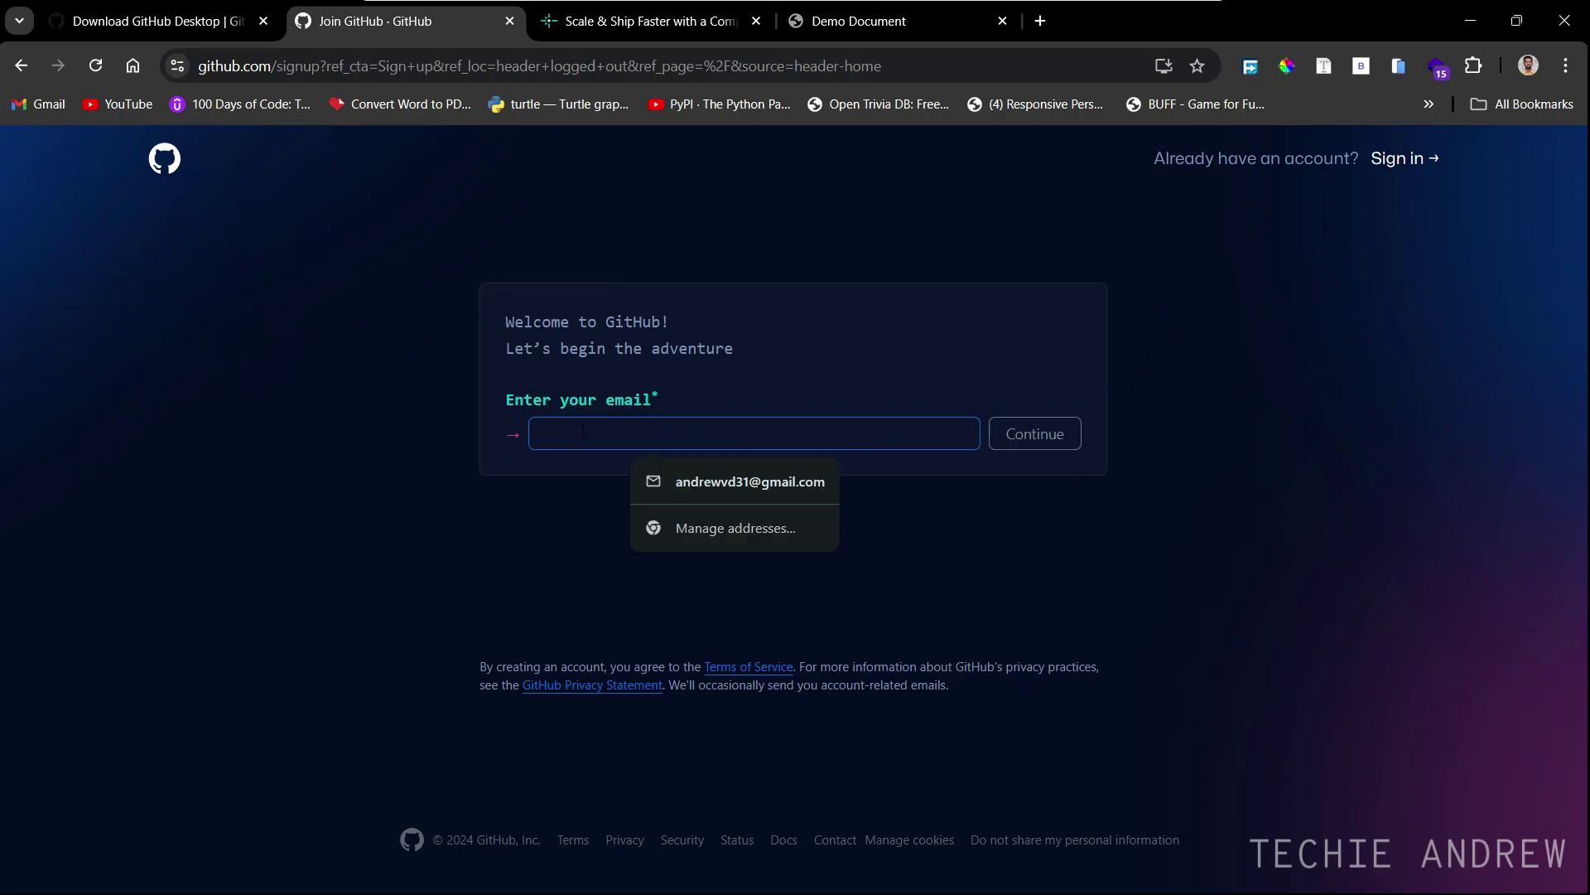
left_click(511, 546)
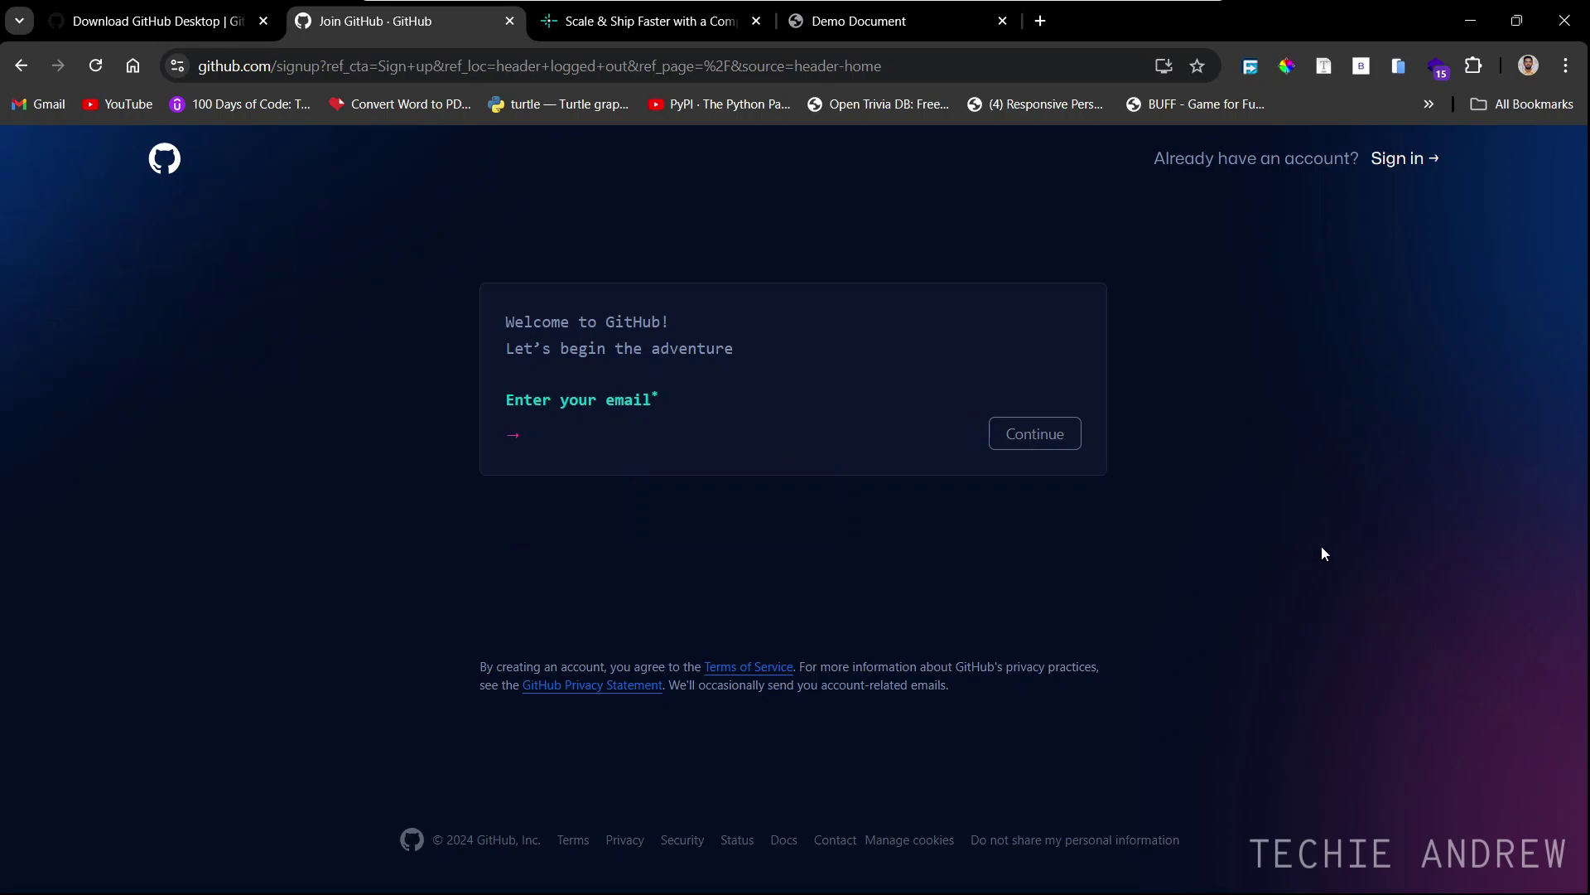
Sign in to the existing GitHub account with its username, password and two-factor authentication code
left_click(1413, 164)
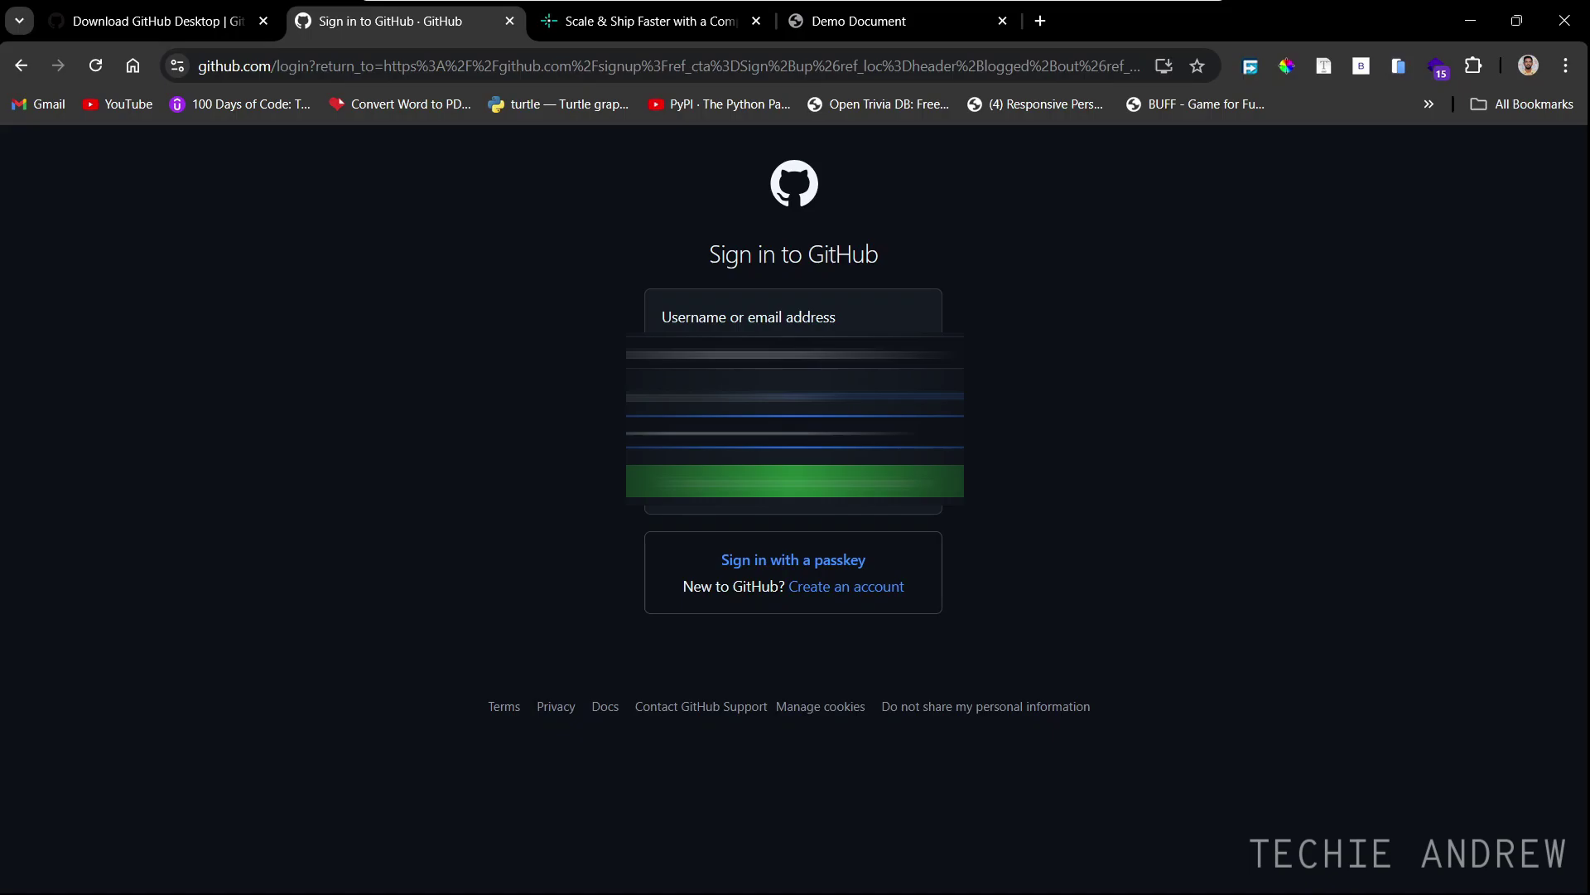
key("Return")
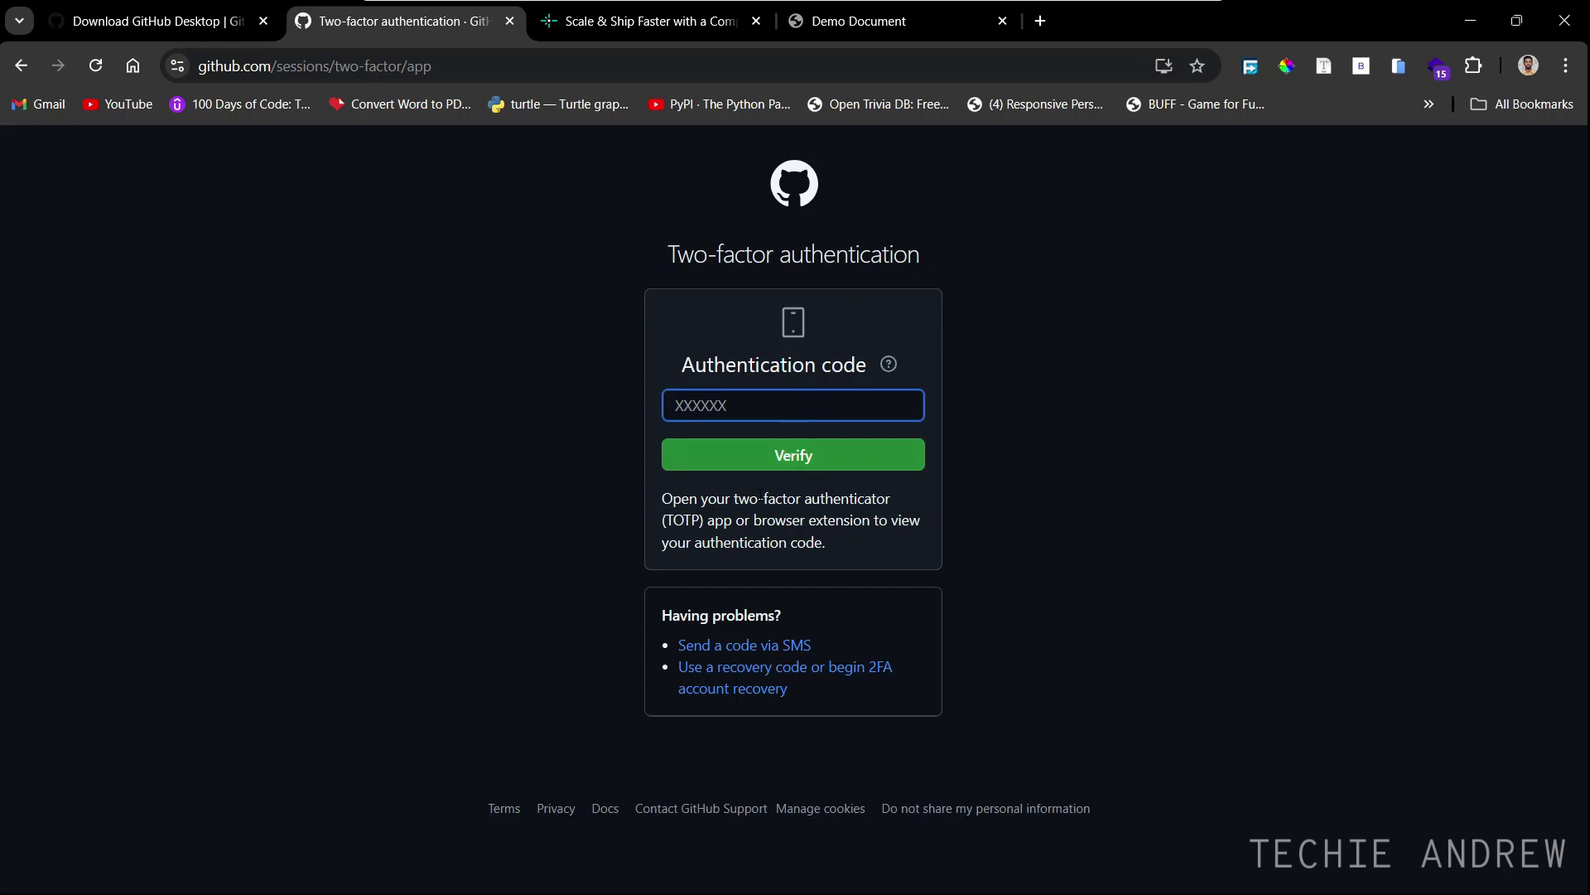
left_click_drag(734, 499, 916, 505)
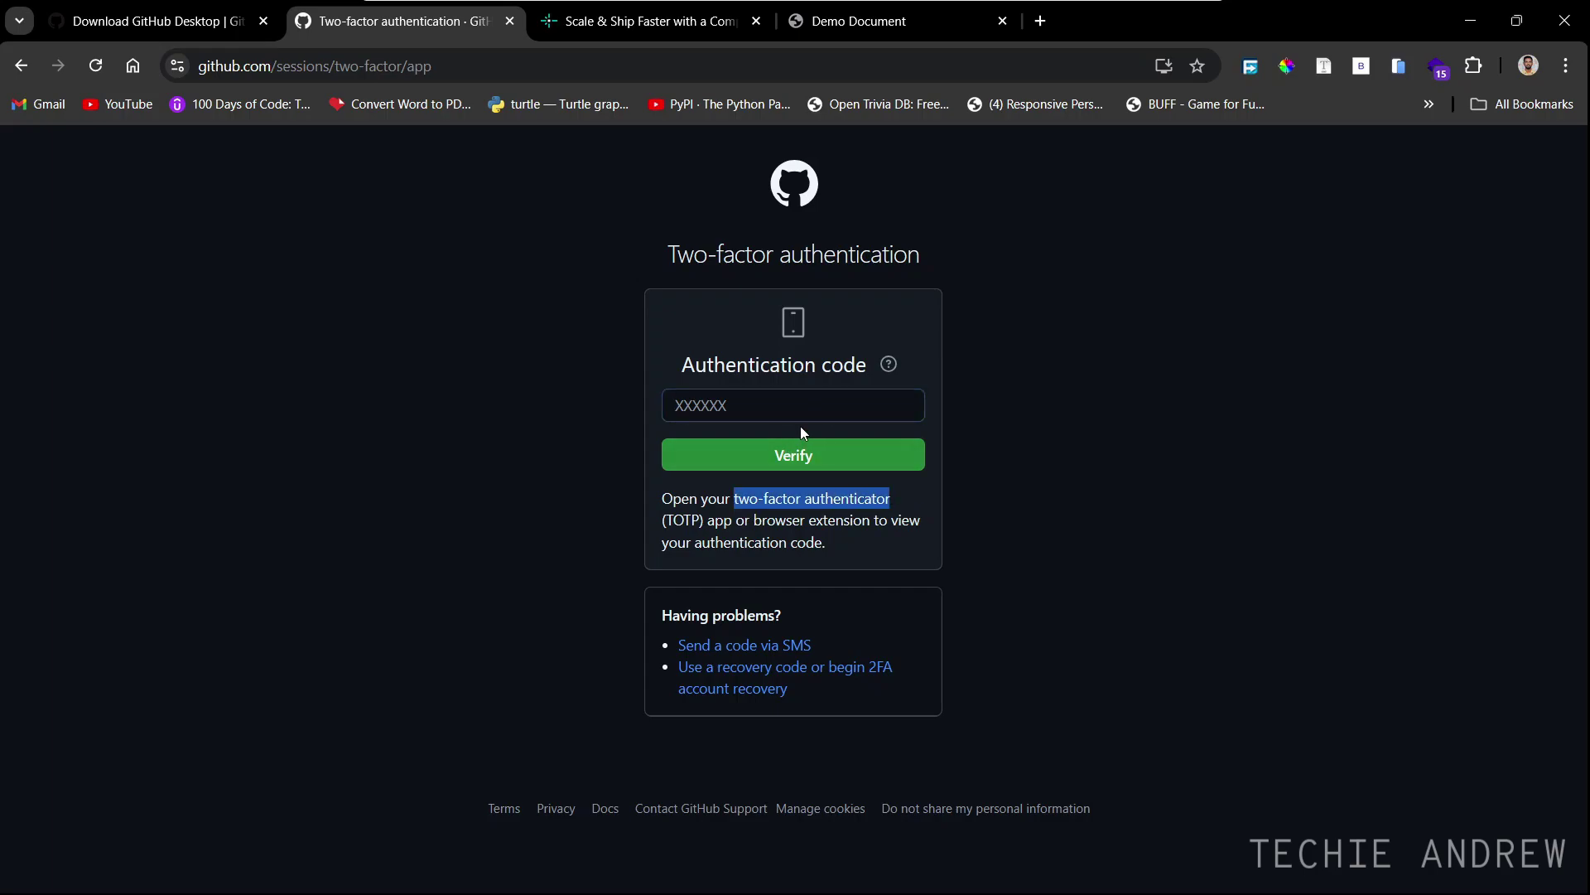
left_click(791, 402)
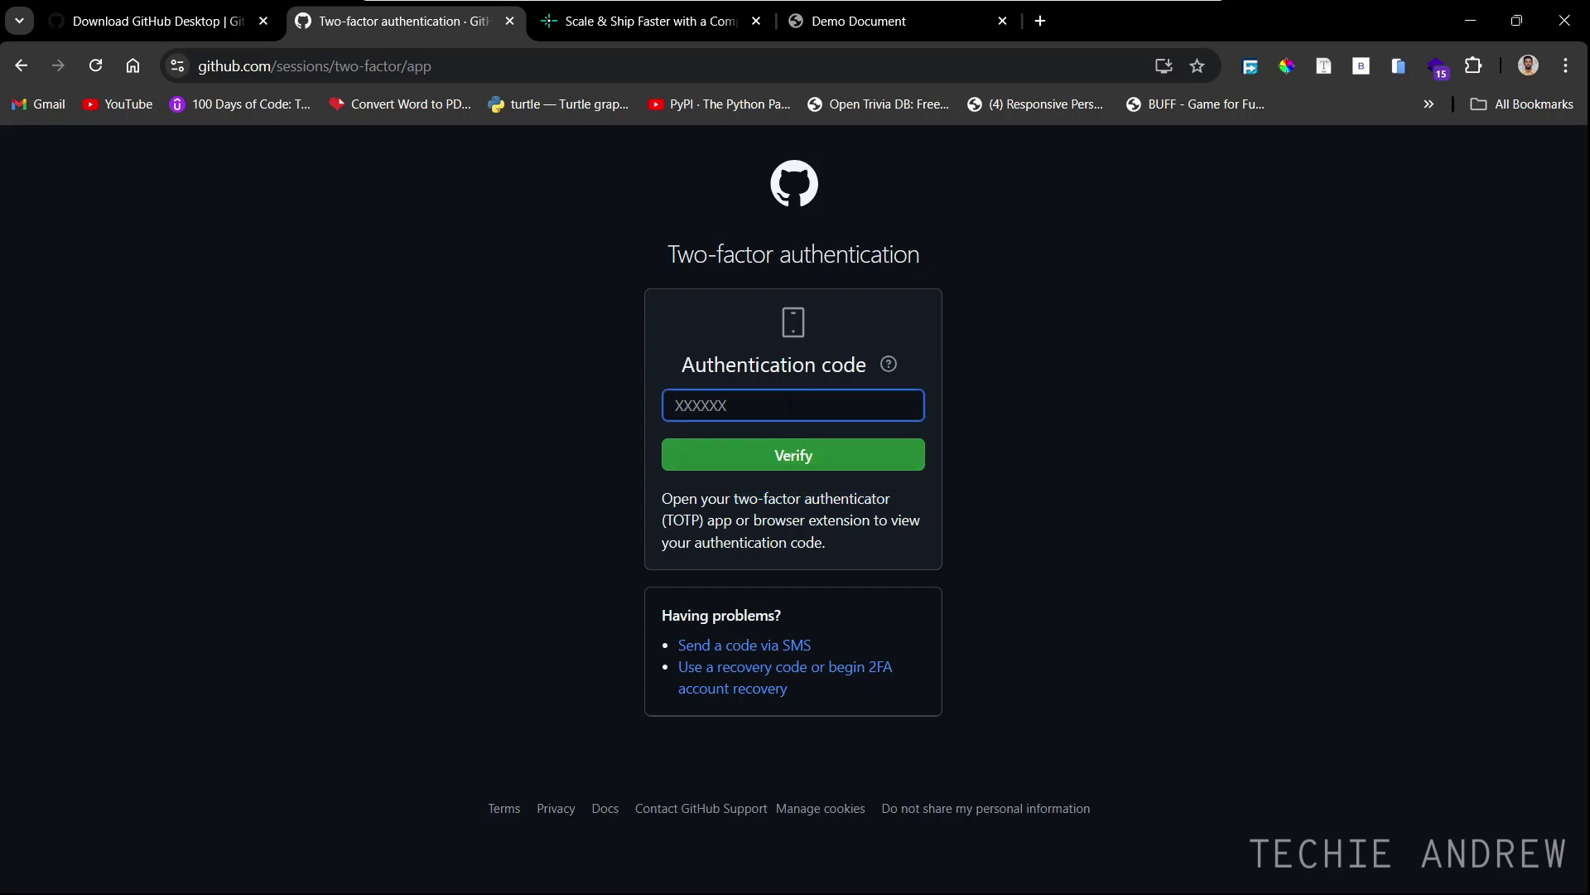
key("ctrl+v")
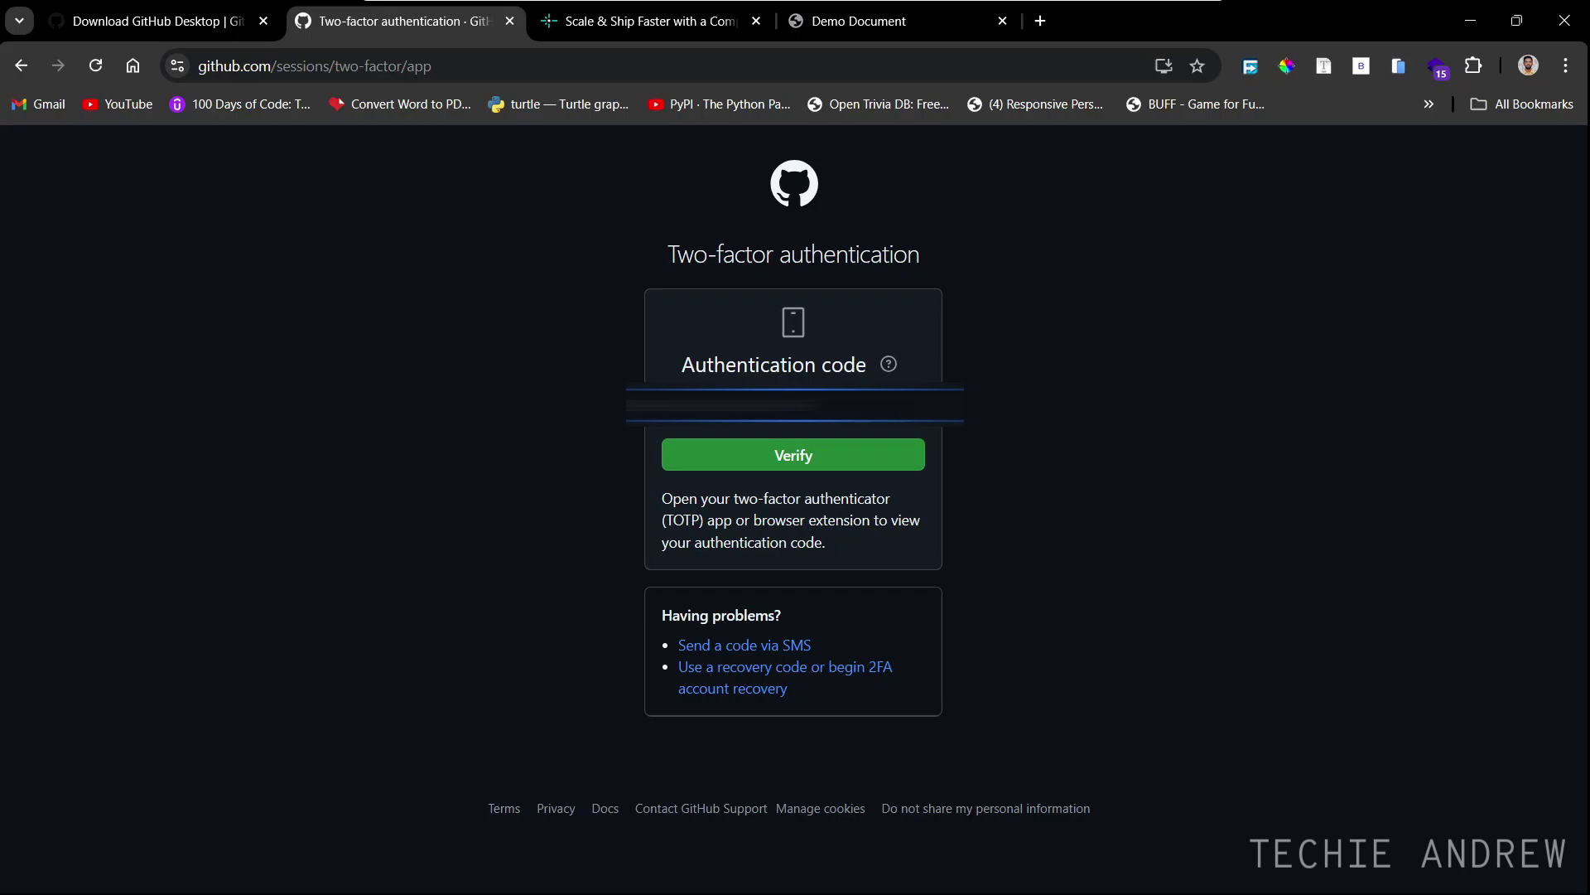
key("Return")
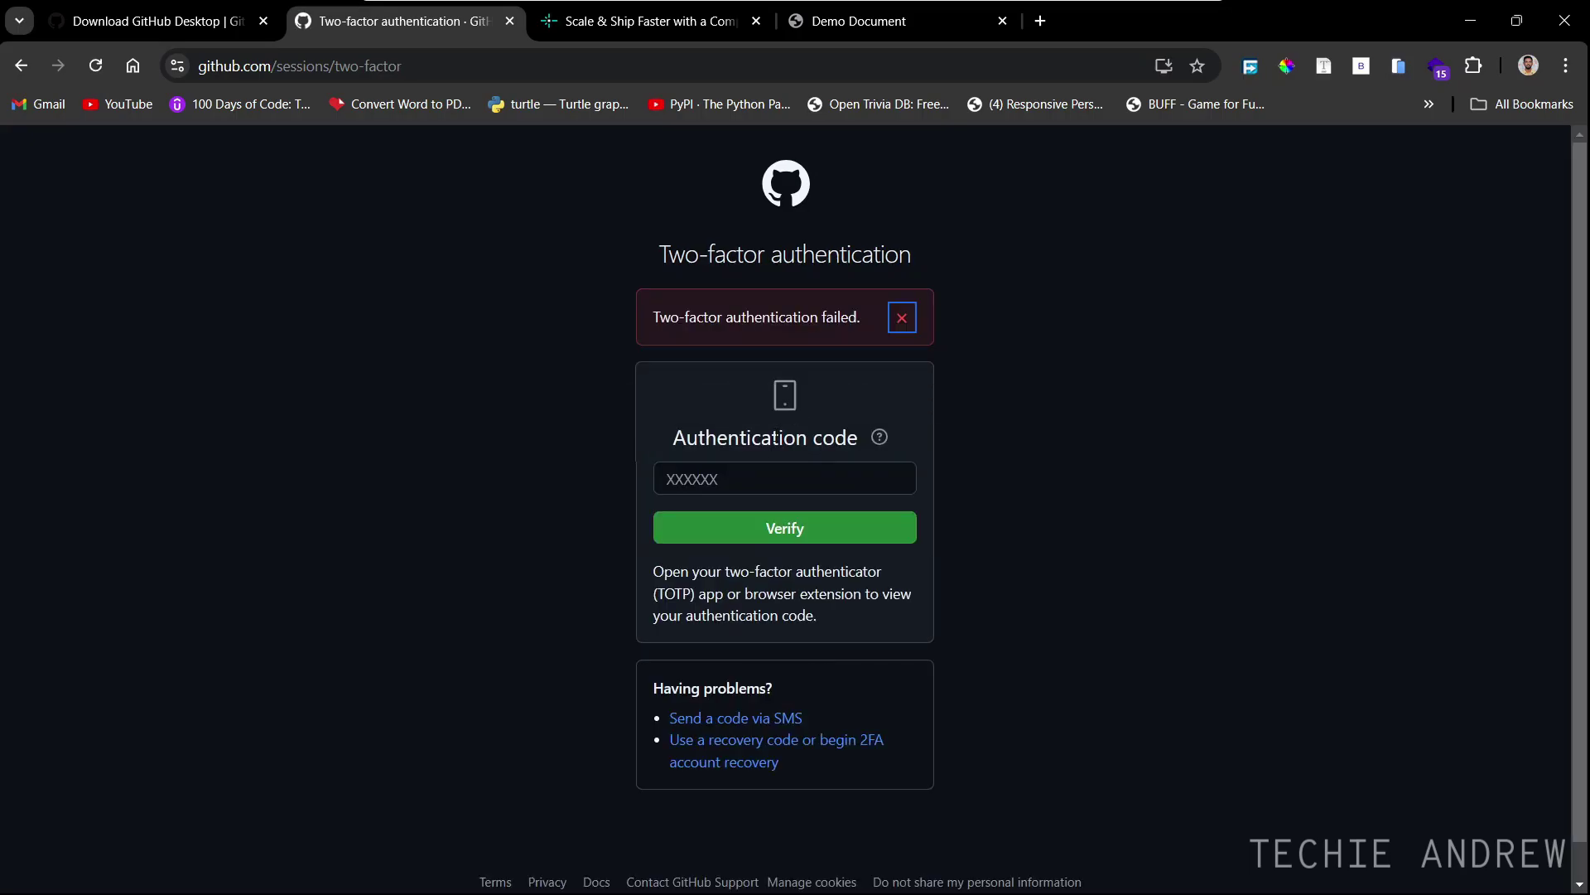
left_click(761, 476)
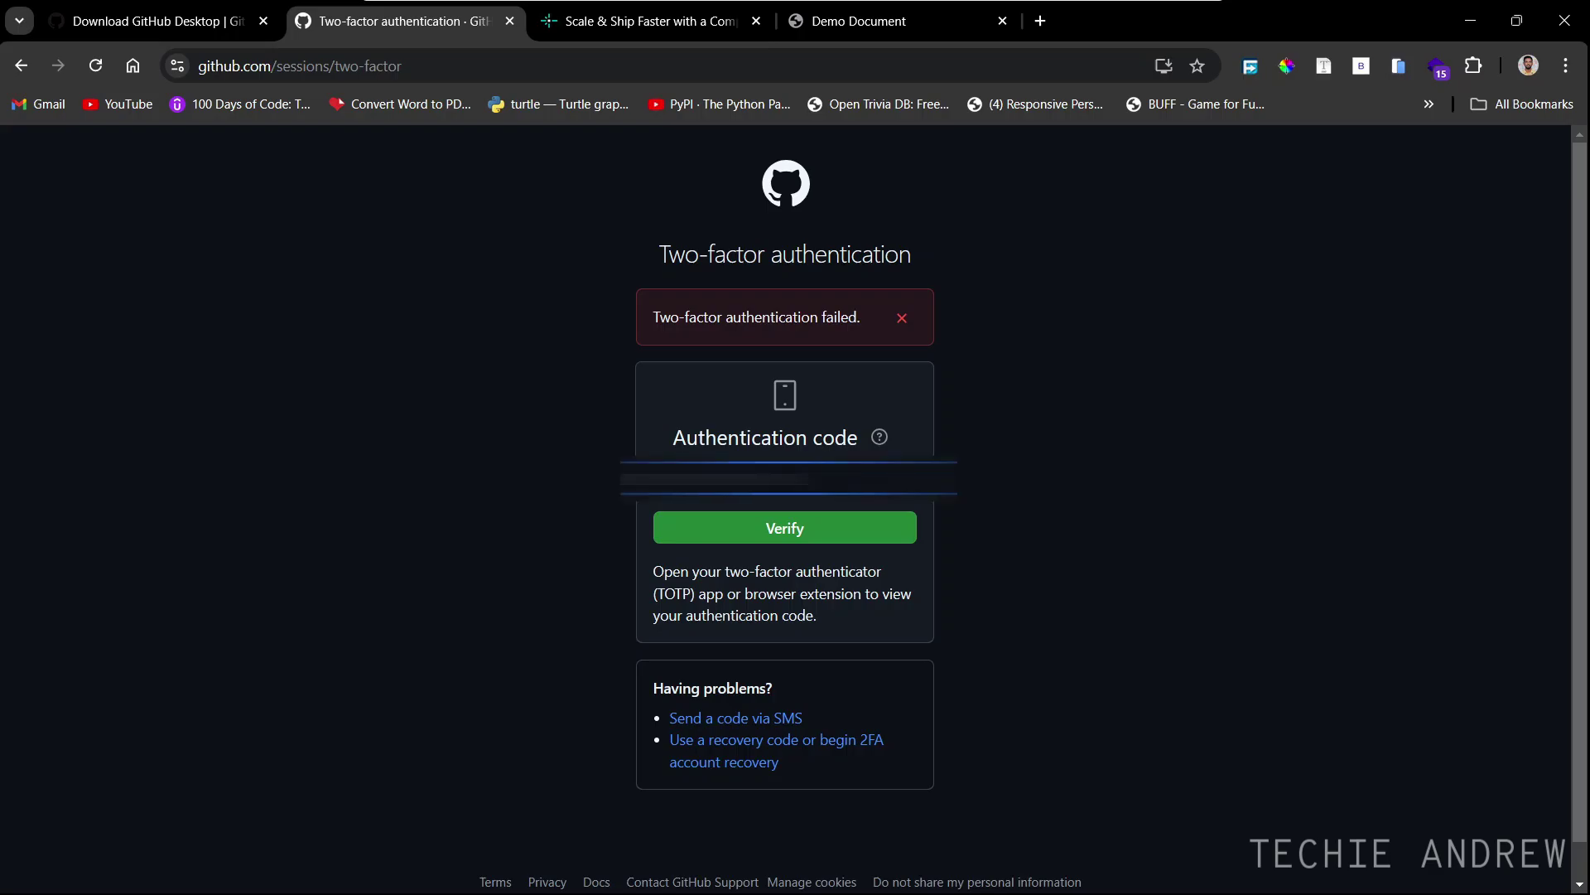
key("Return")
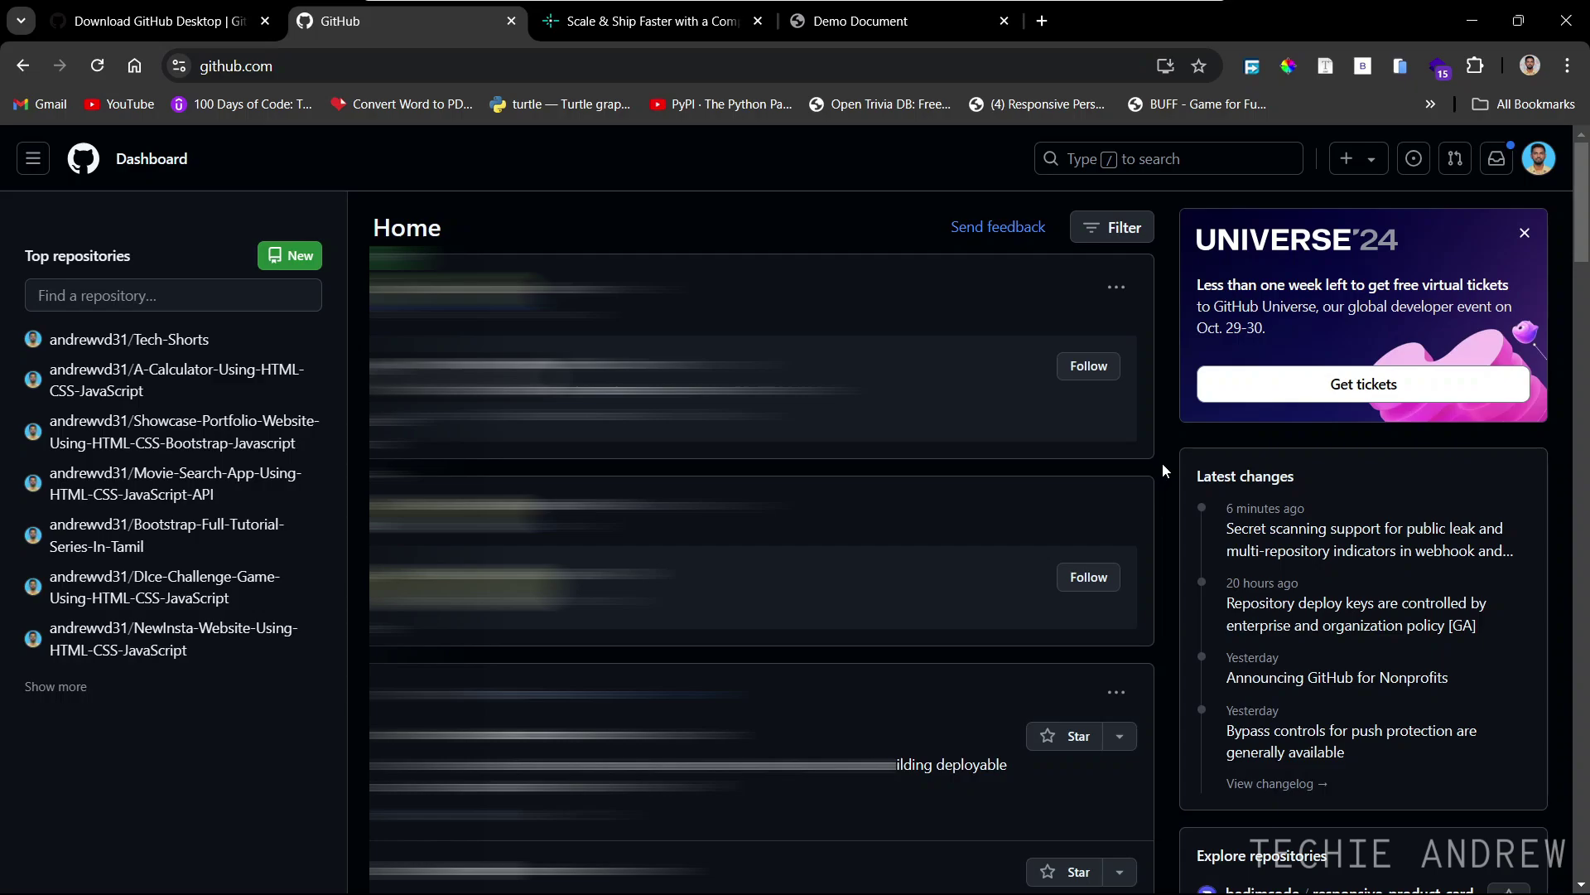
Open the account's own profile and look through its overview and repository list
left_click(1542, 160)
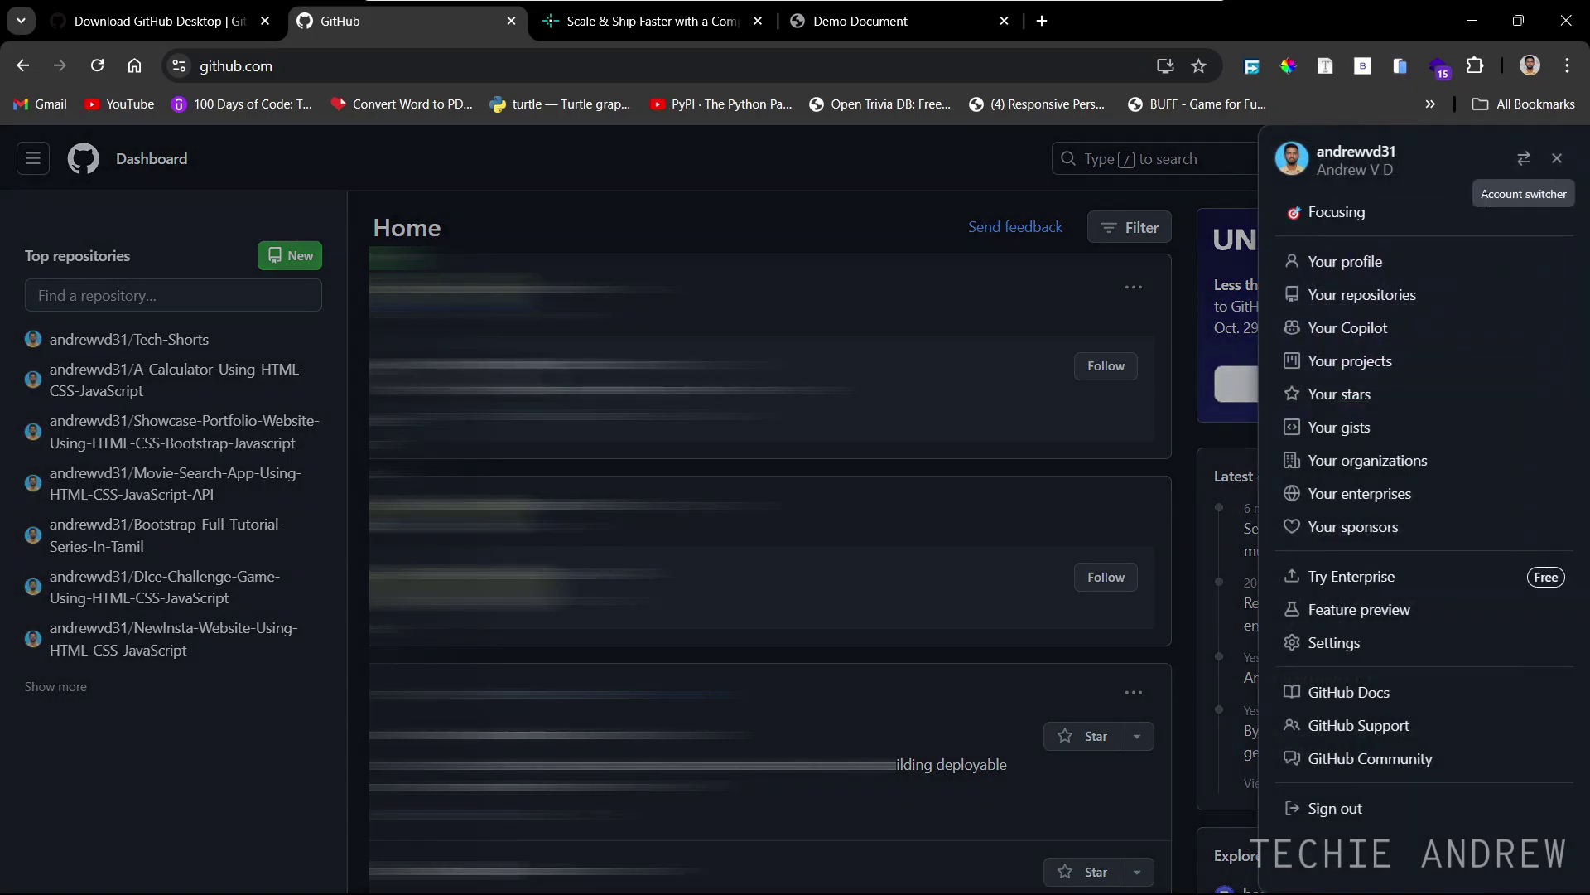
left_click(1392, 267)
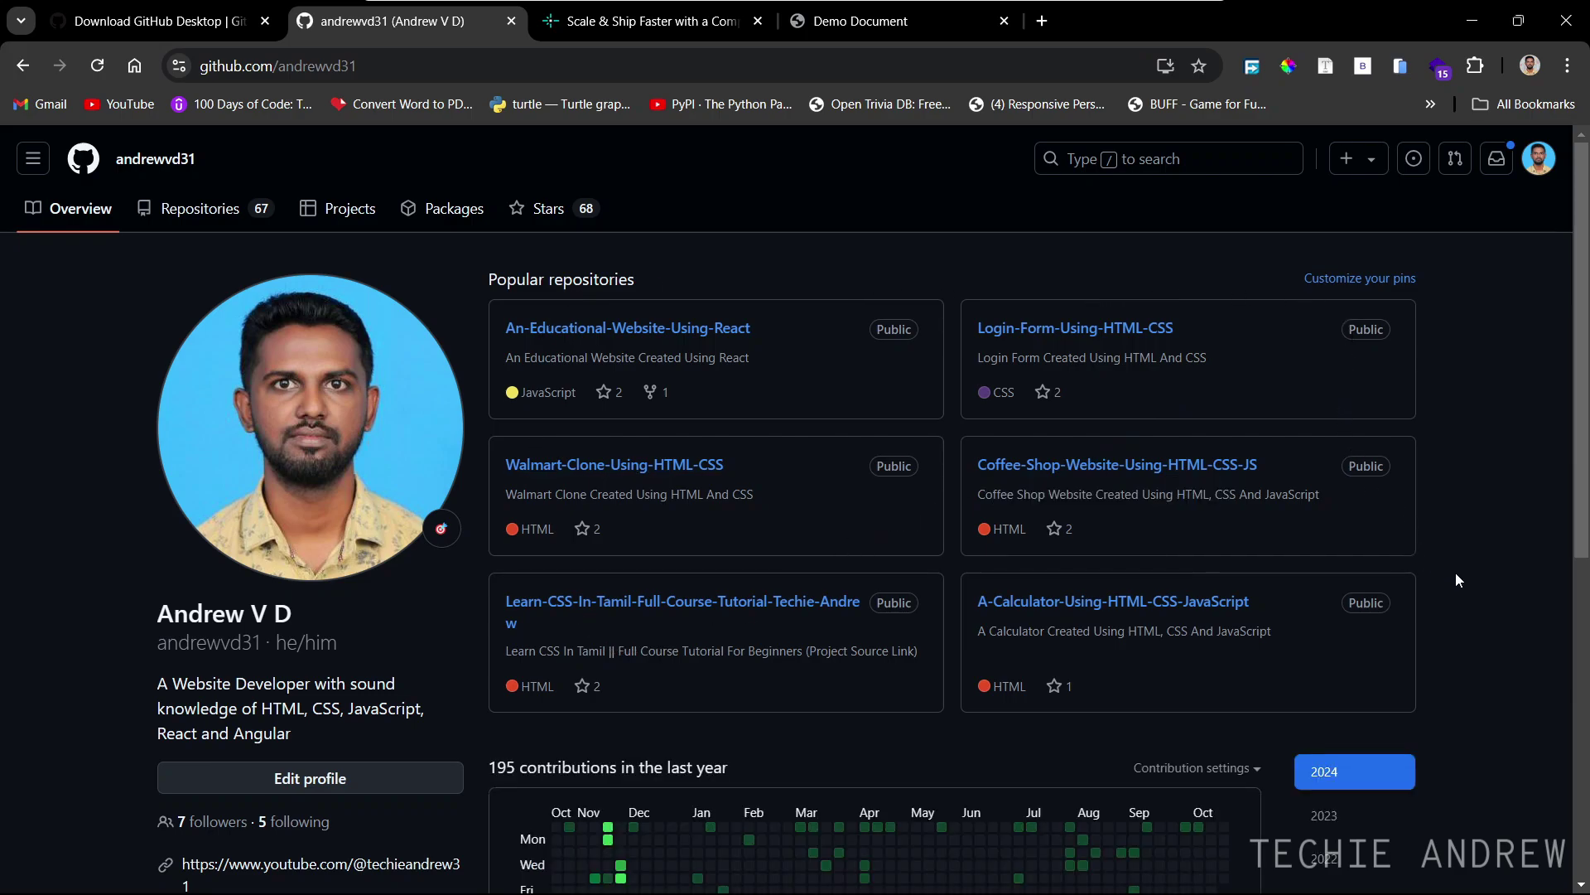
scroll(1455, 573, "down", 5)
scroll(1455, 573, "up", 5)
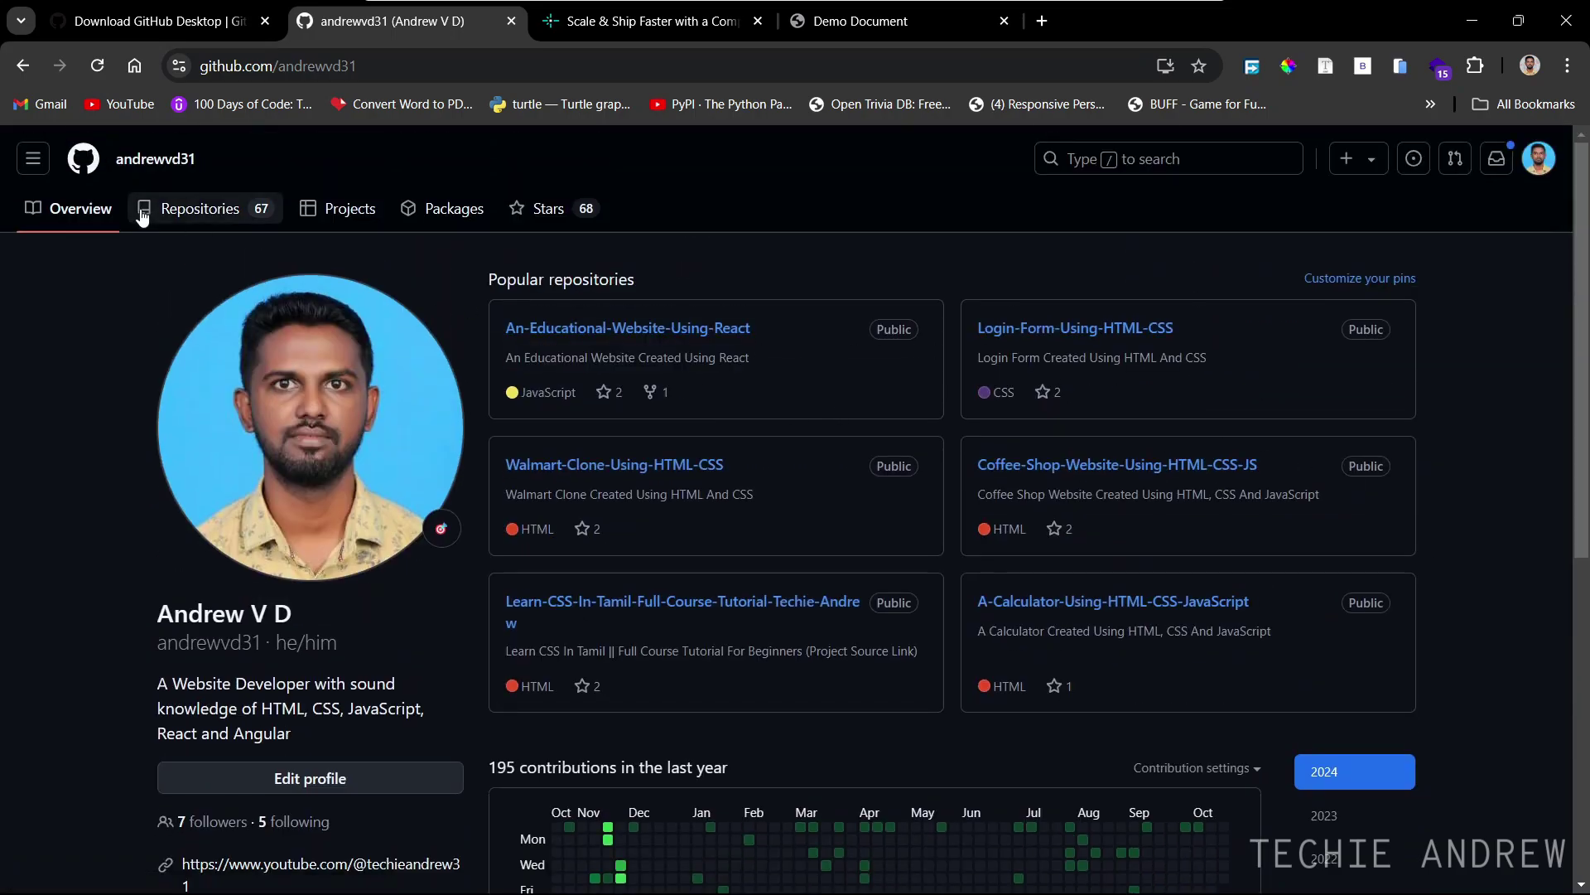
left_click(189, 212)
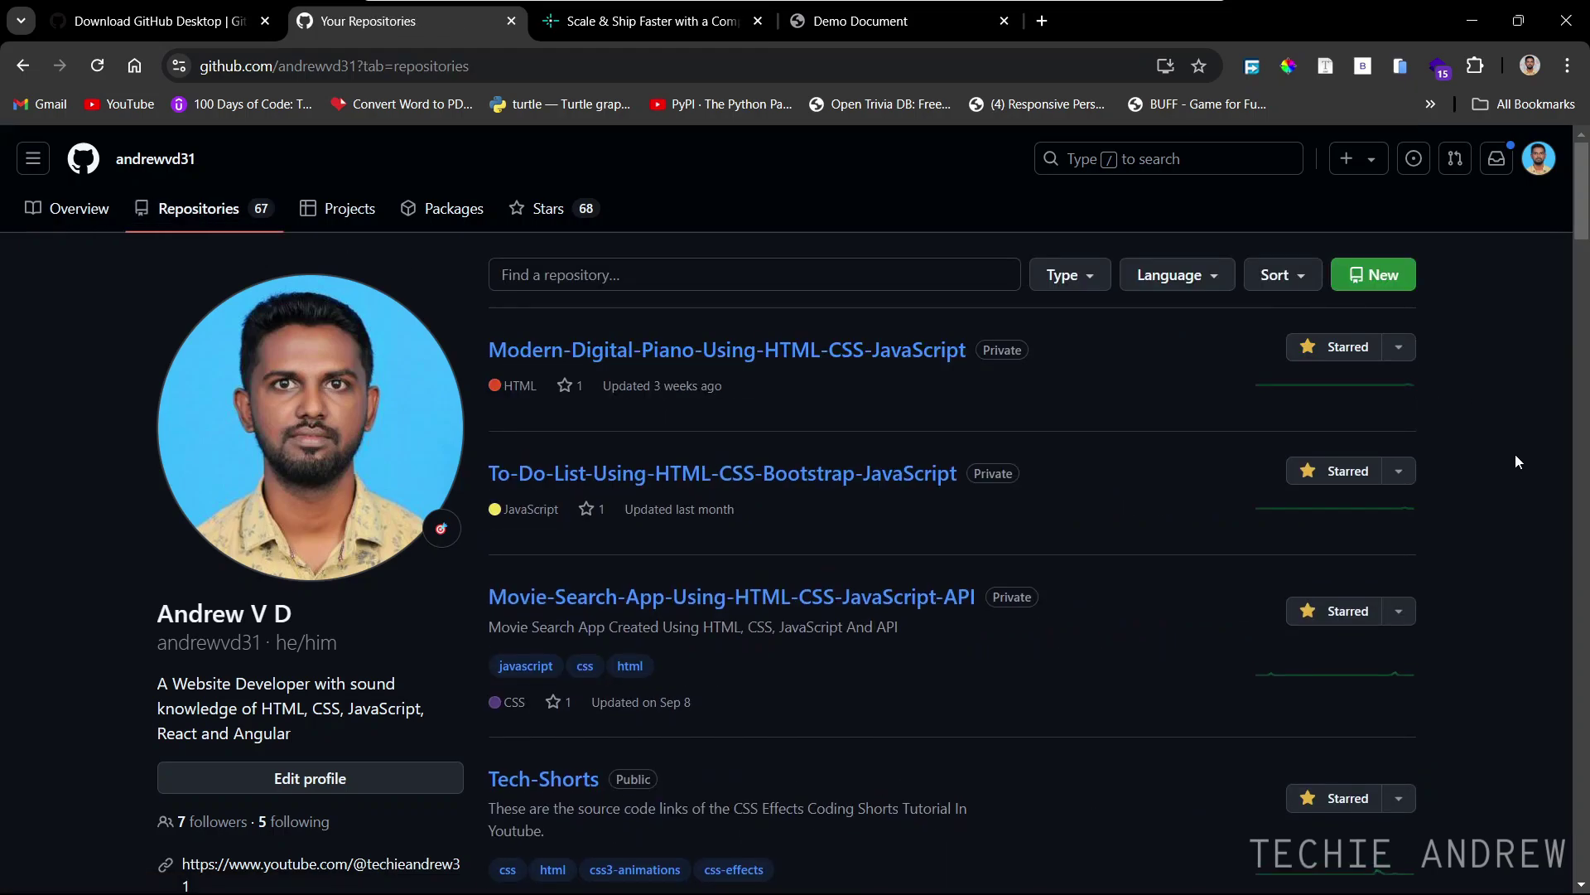
scroll(1518, 461, "down", 5)
scroll(1516, 461, "down", 3)
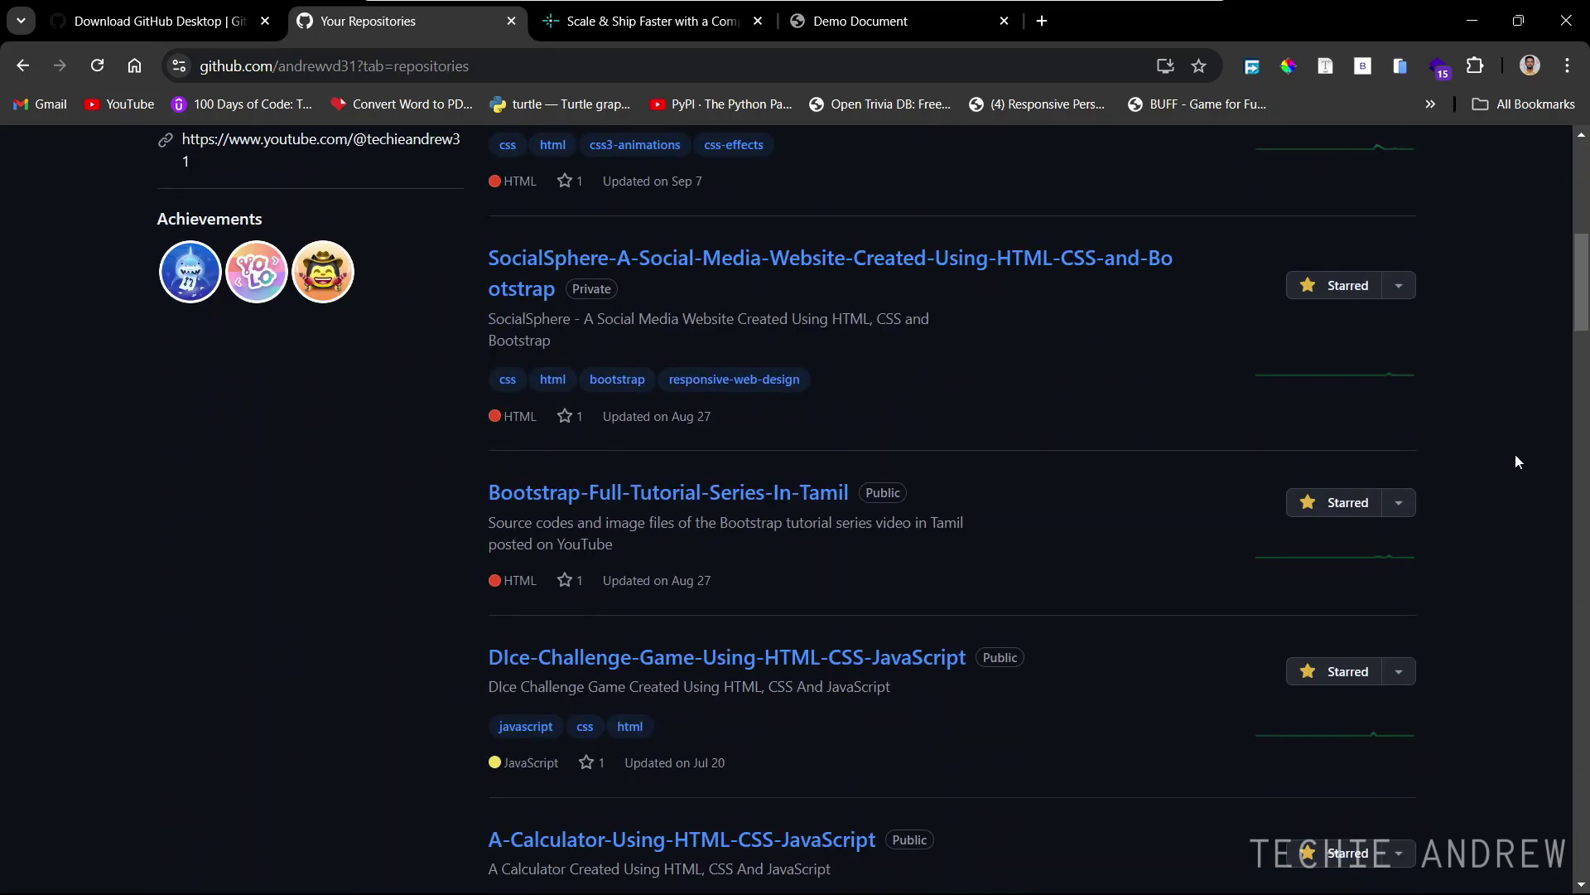
scroll(1516, 461, "up", 8)
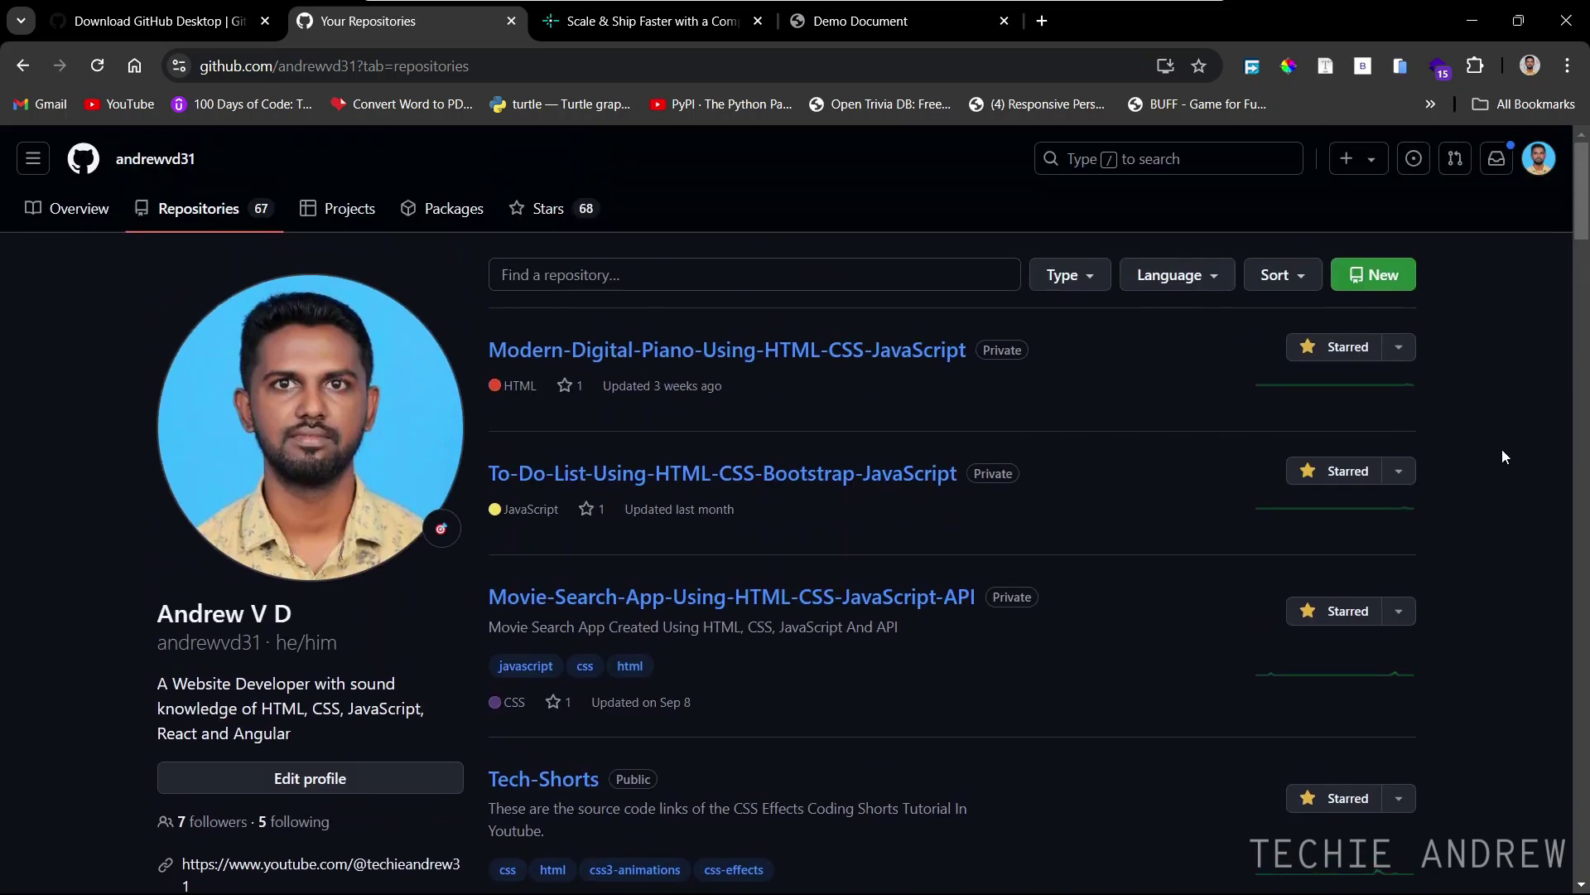
Open the Modern-Digital-Piano-Using-HTML-CSS-JavaScript repository and look over its files
left_click(826, 355)
scroll(310, 553, "down", 3)
scroll(239, 563, "up", 3)
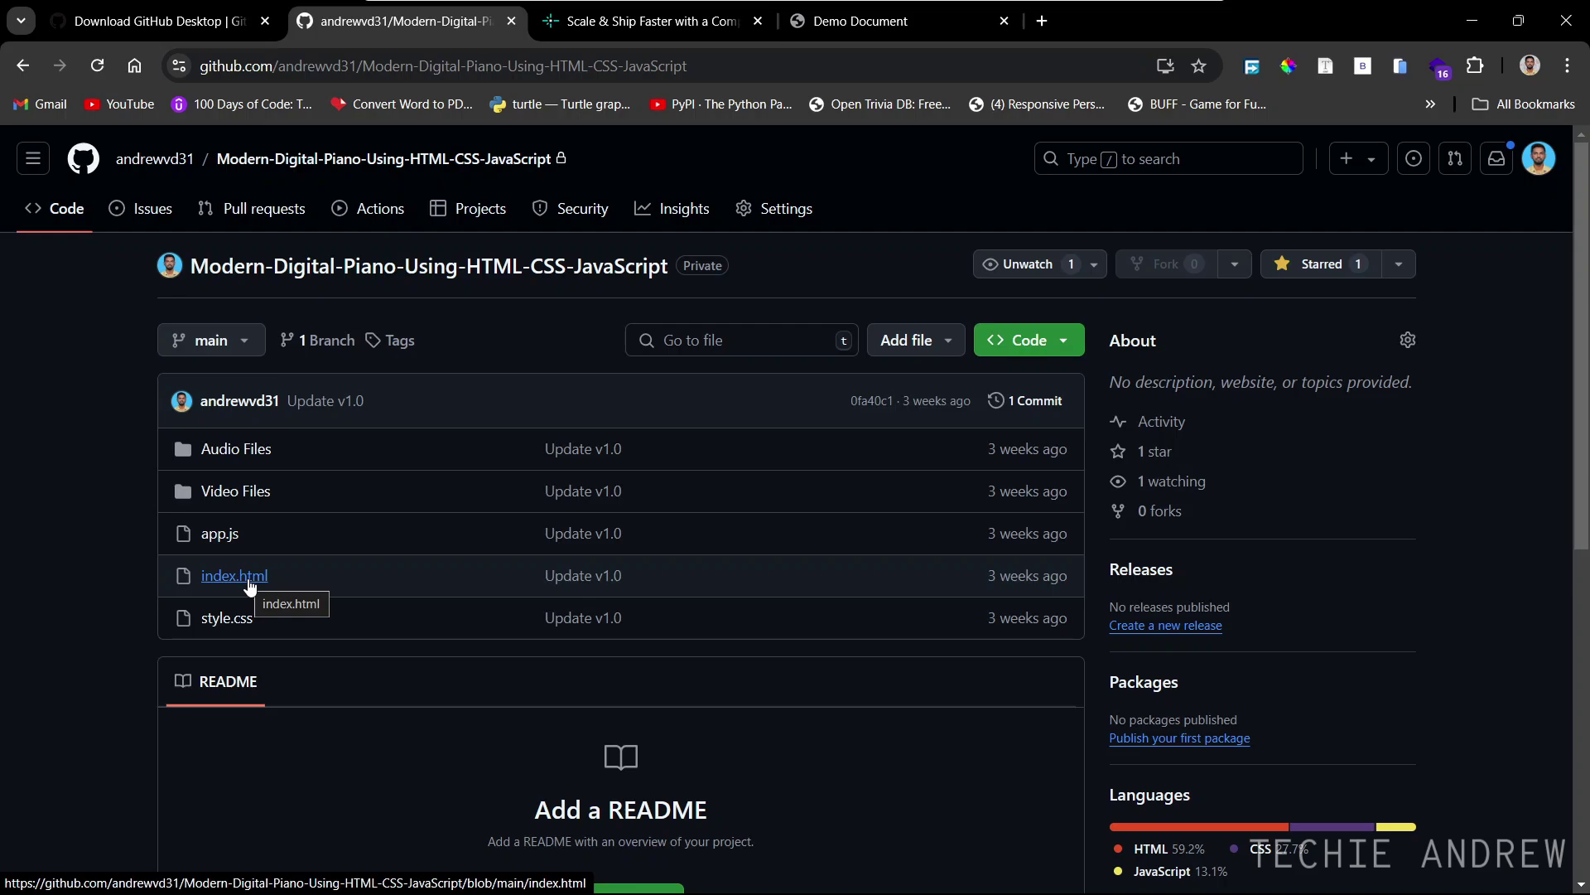
Open the repository's settings and examine the Danger Zone options, including the repository visibility
left_click(780, 216)
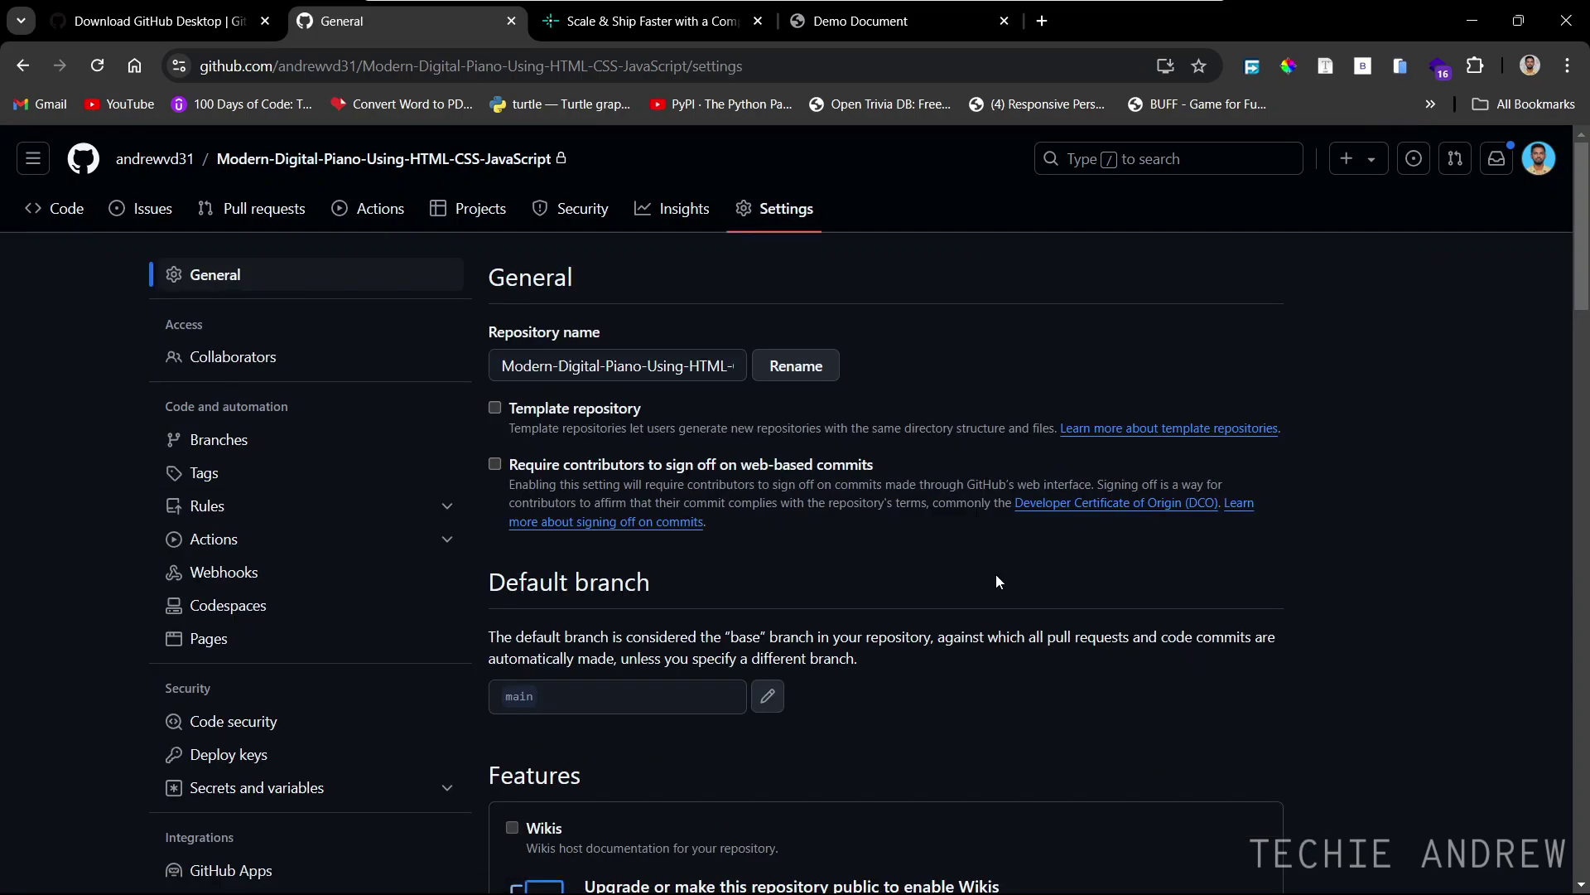
scroll(997, 581, "down", 15)
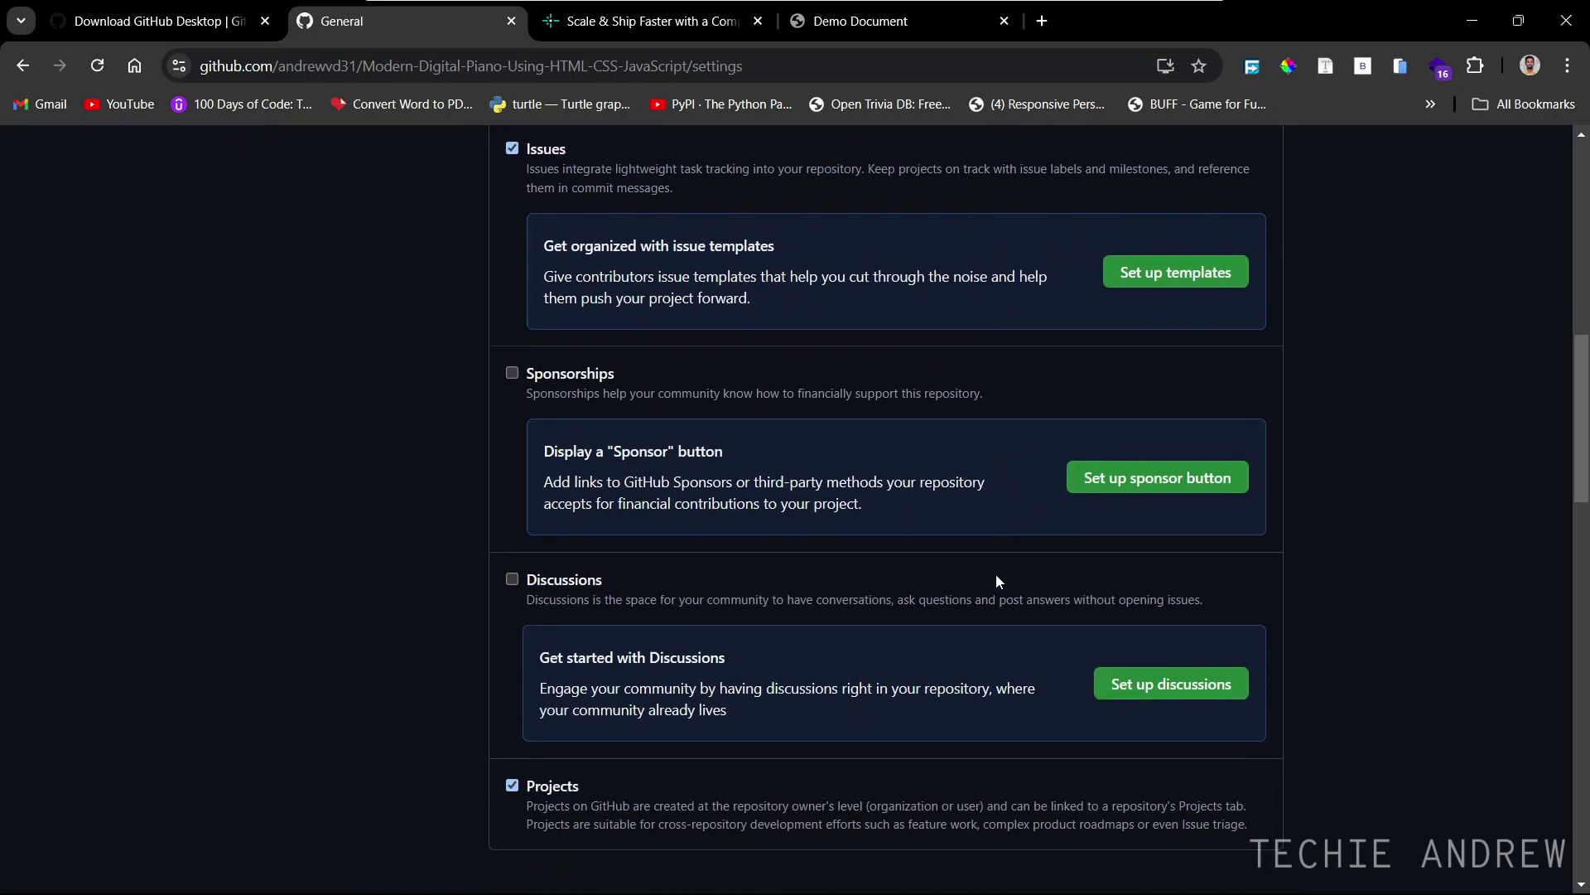
scroll(996, 581, "down", 10)
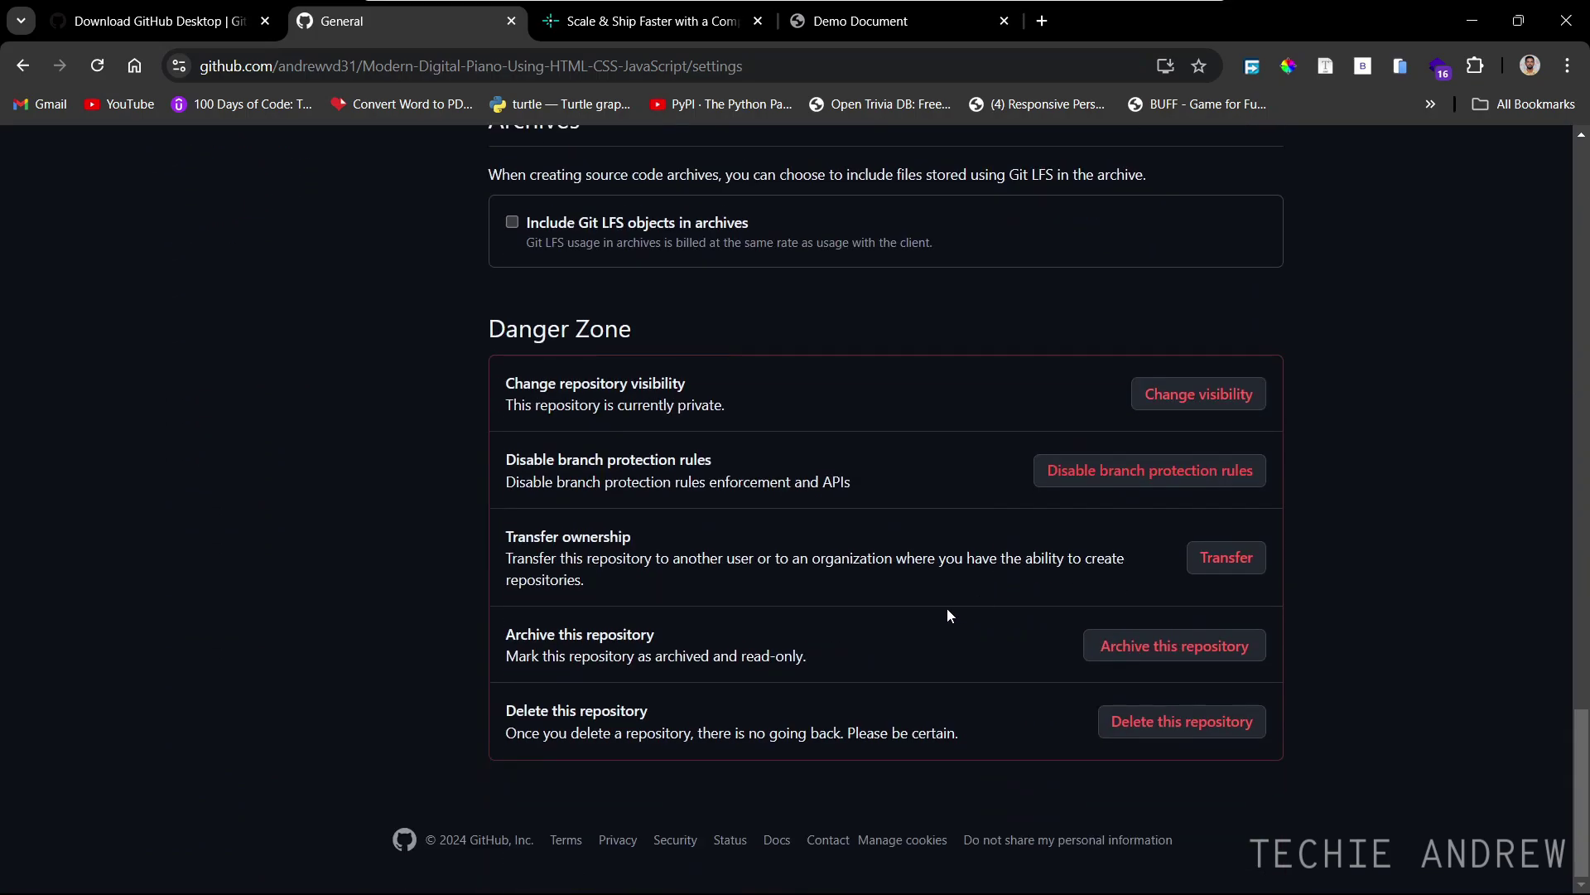
left_click_drag(488, 329, 666, 322)
left_click(667, 321)
double_click(699, 404)
left_click(740, 412)
scroll(1580, 745, "up", 1)
scroll(886, 505, "up", 1)
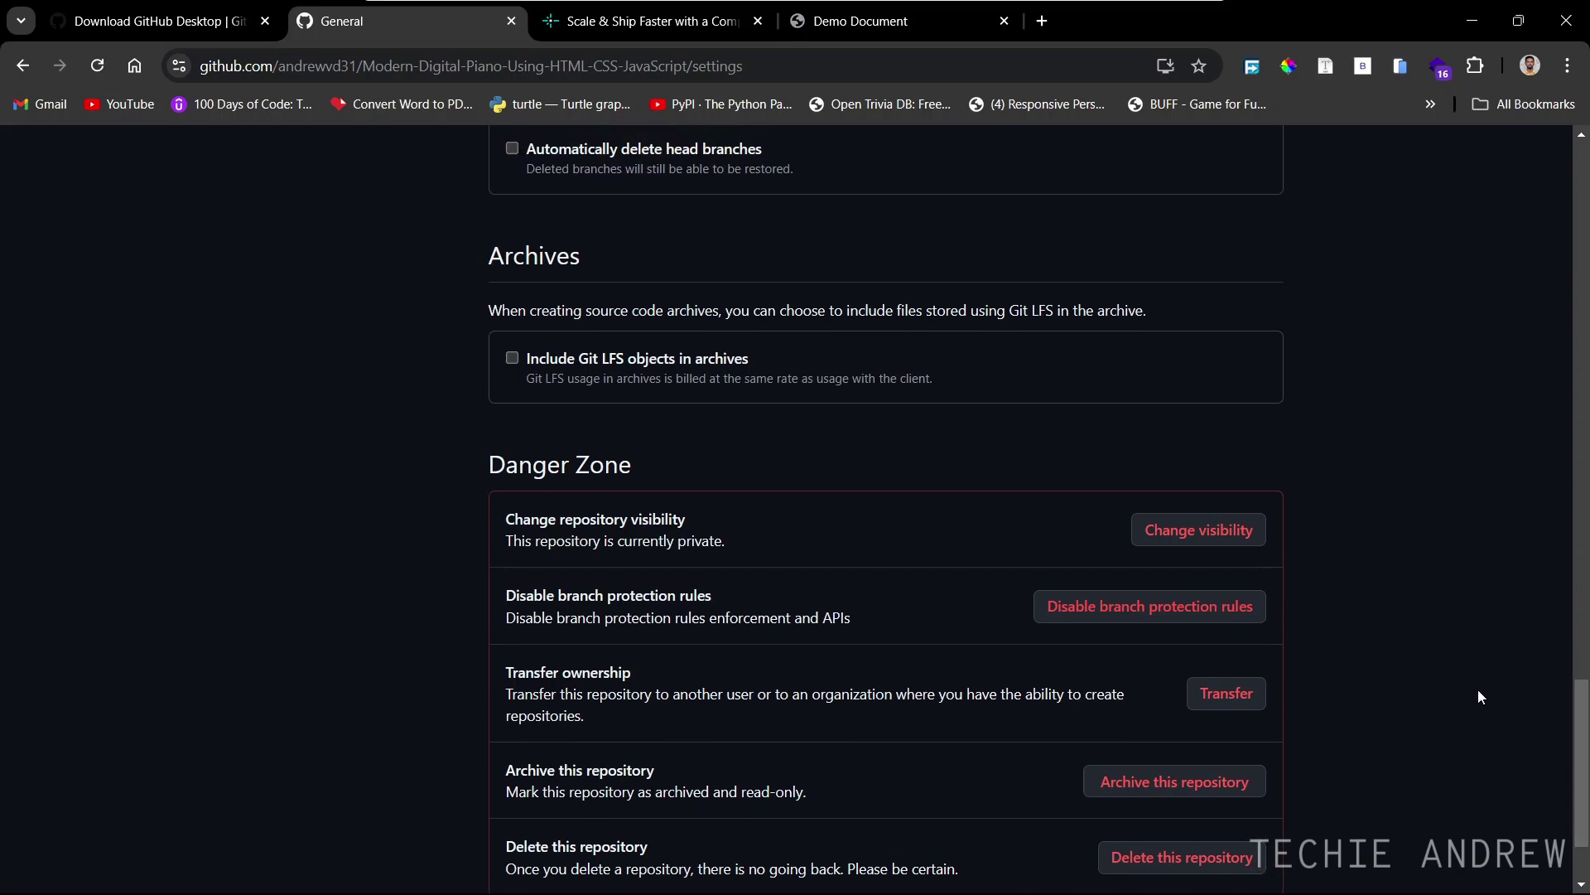
left_click_drag(1582, 753, 1587, 207)
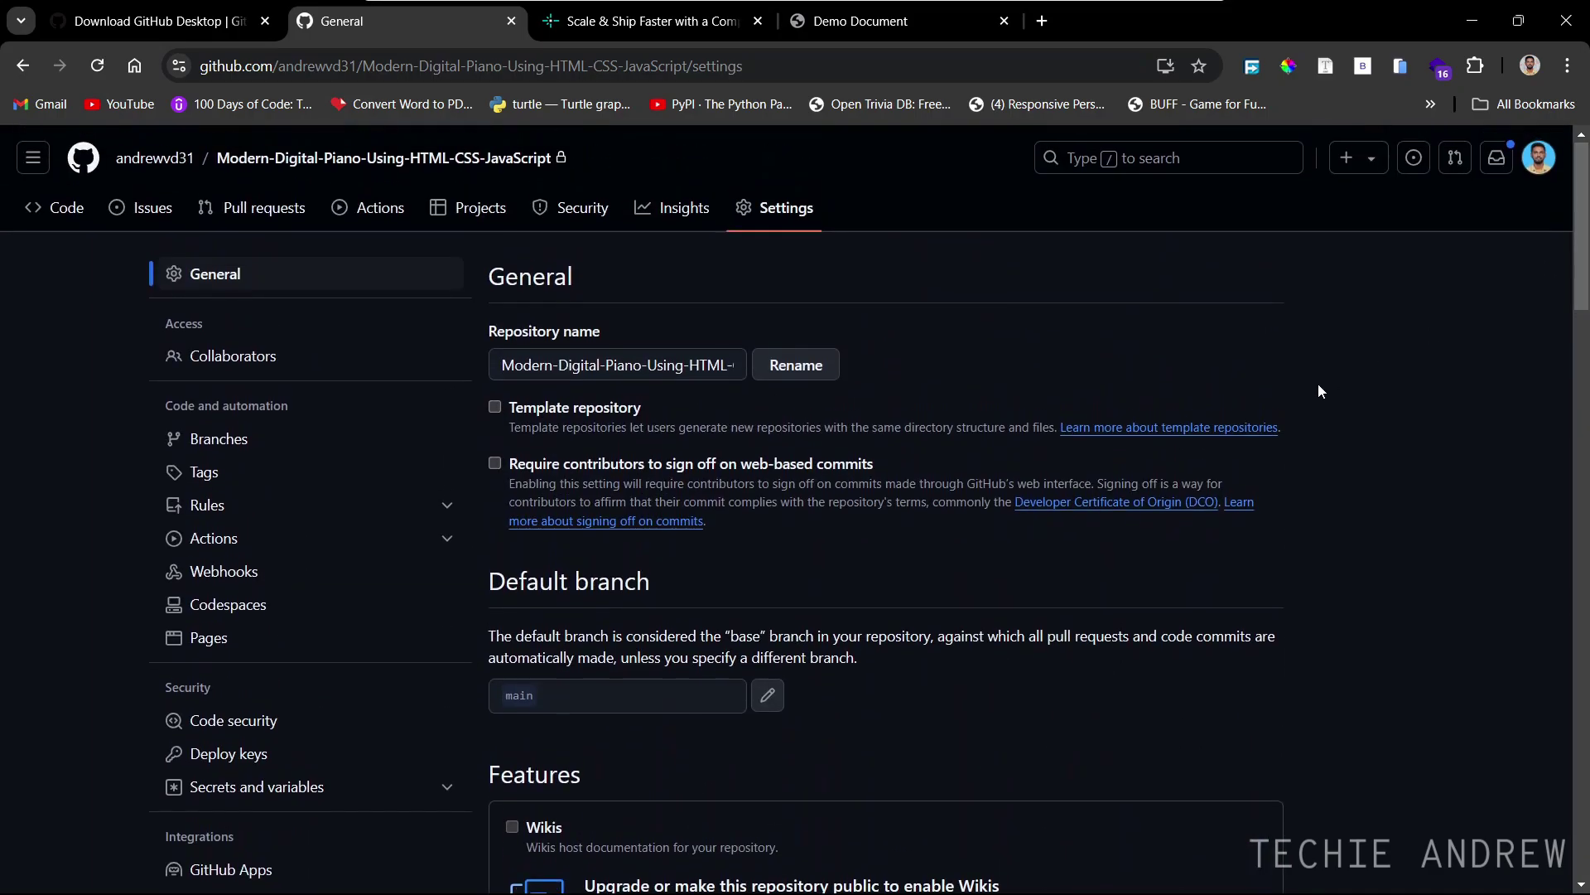
Examine the code of index.html in the piano repository, then return to the repository's file list
left_click(55, 217)
scroll(475, 465, "down", 3)
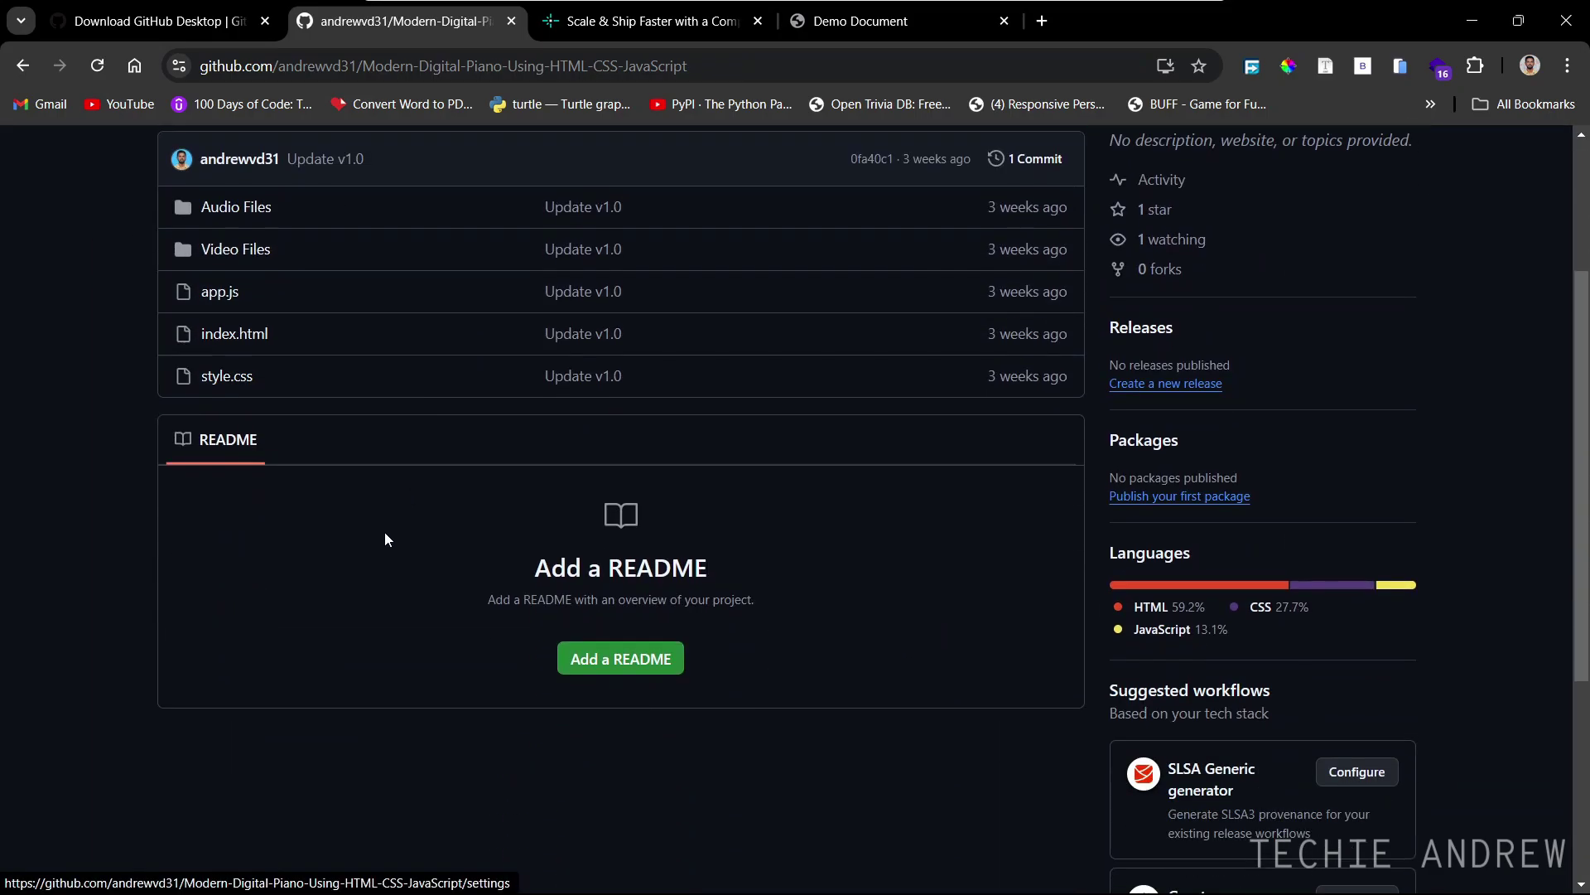
scroll(384, 534, "up", 3)
left_click(235, 576)
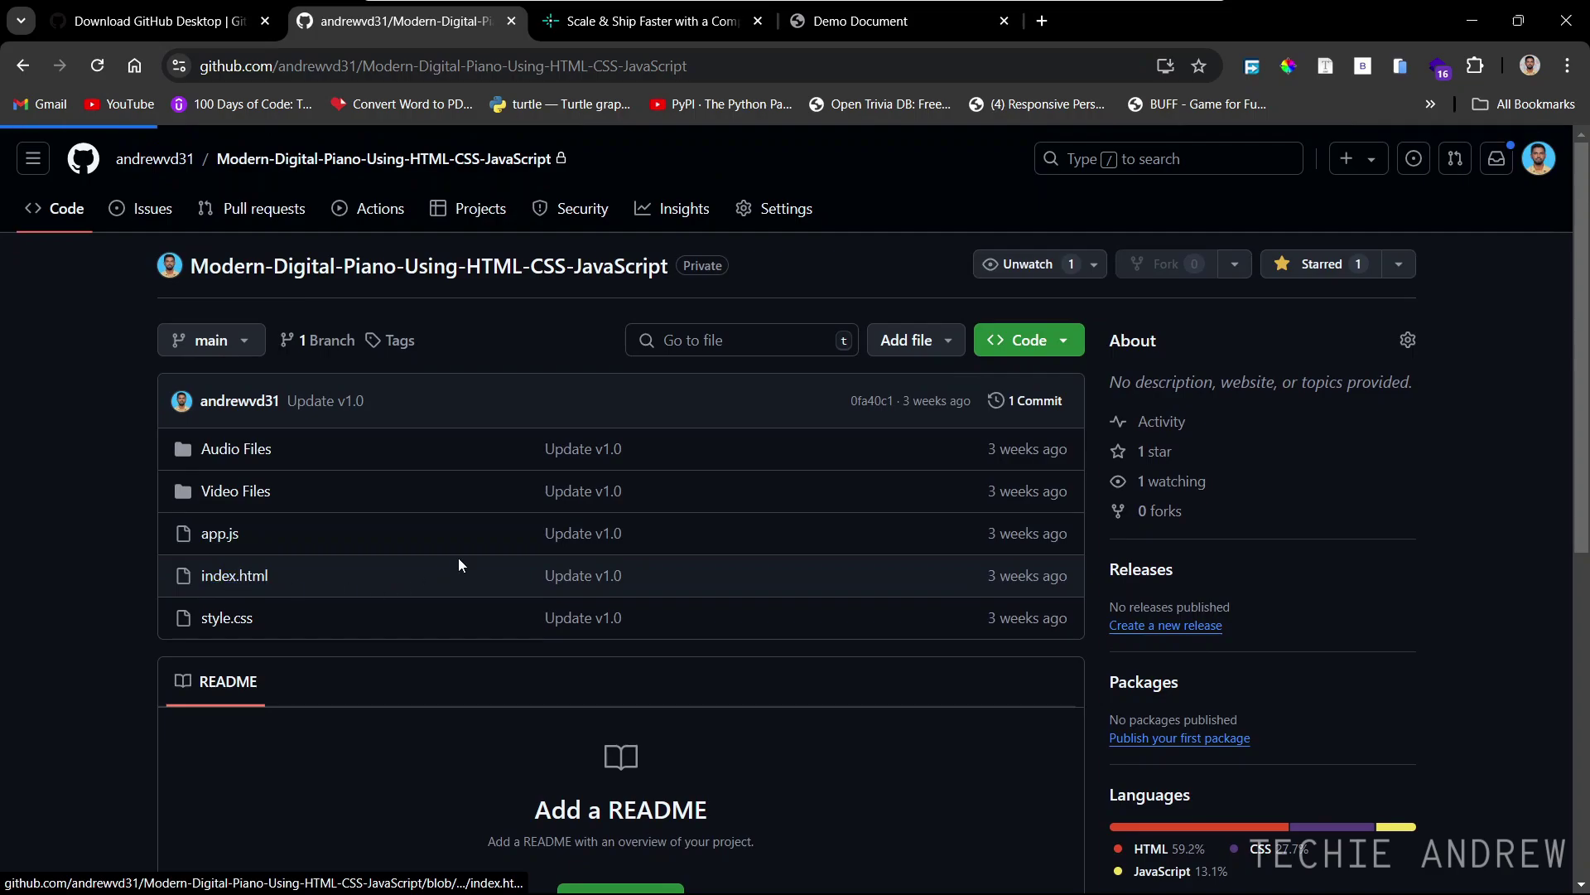
scroll(873, 538, "down", 3)
scroll(873, 538, "down", 14)
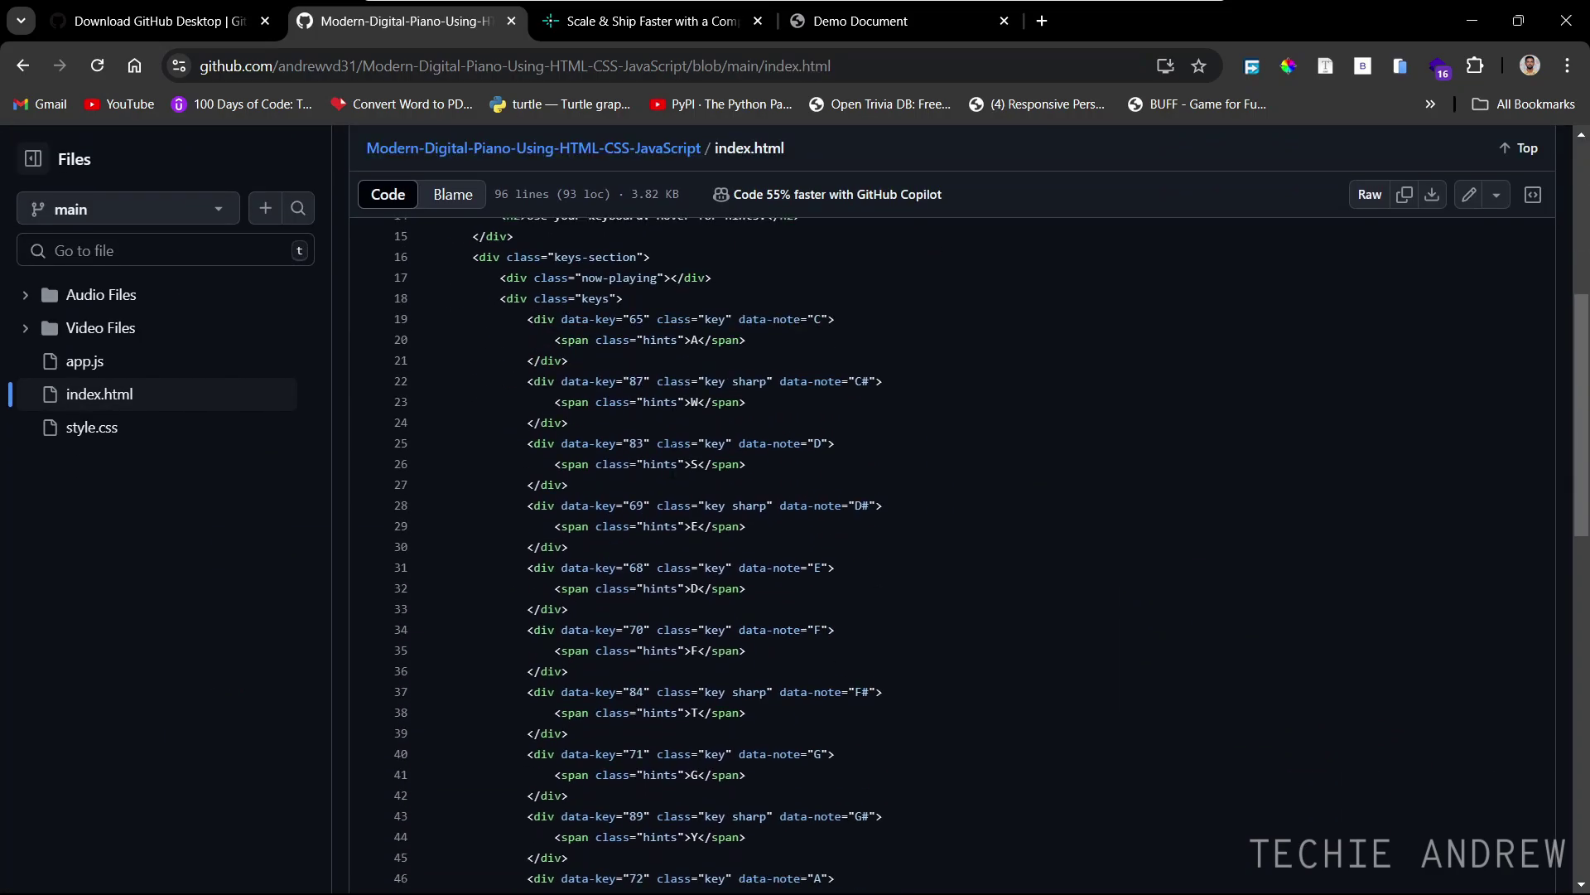
scroll(690, 564, "up", 15)
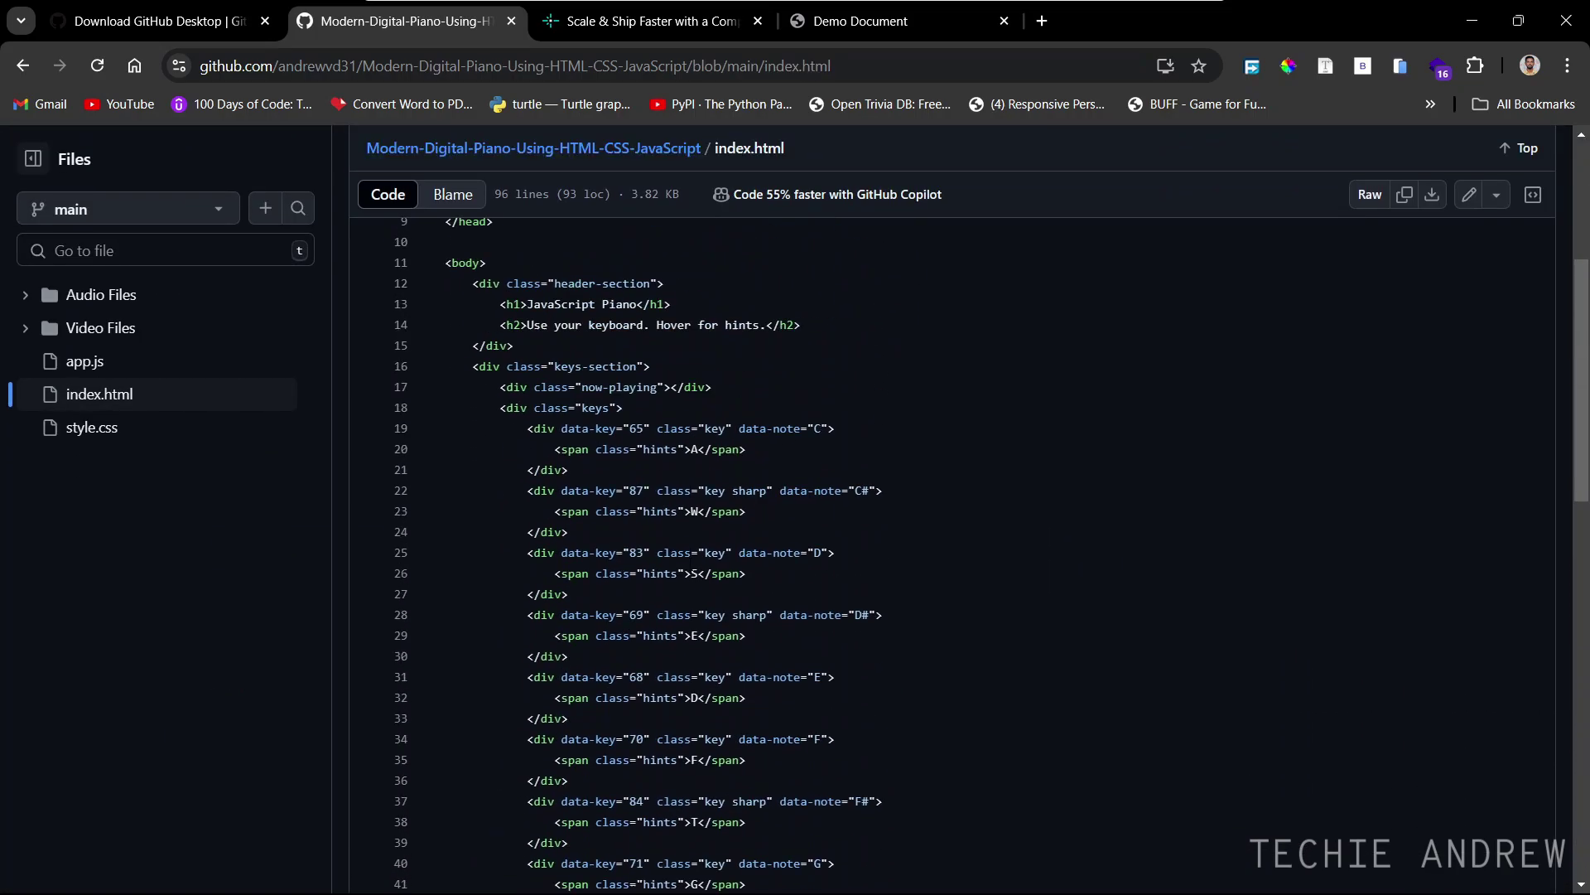
left_click(497, 268)
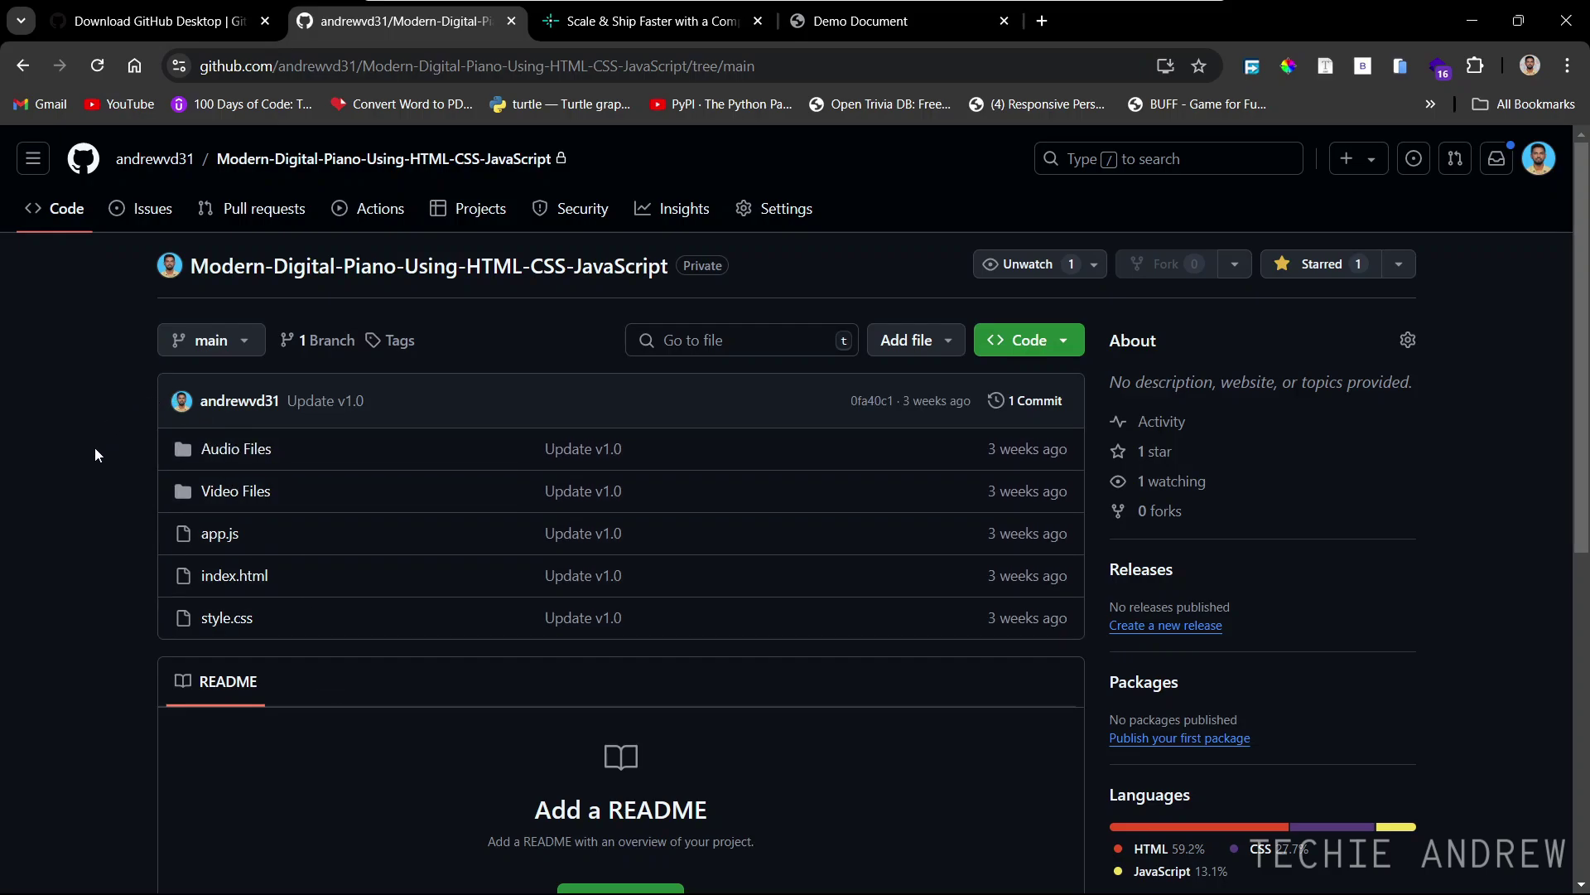
Return to the account's profile page and take a brief look at the GitHub Desktop download page
left_click(1542, 172)
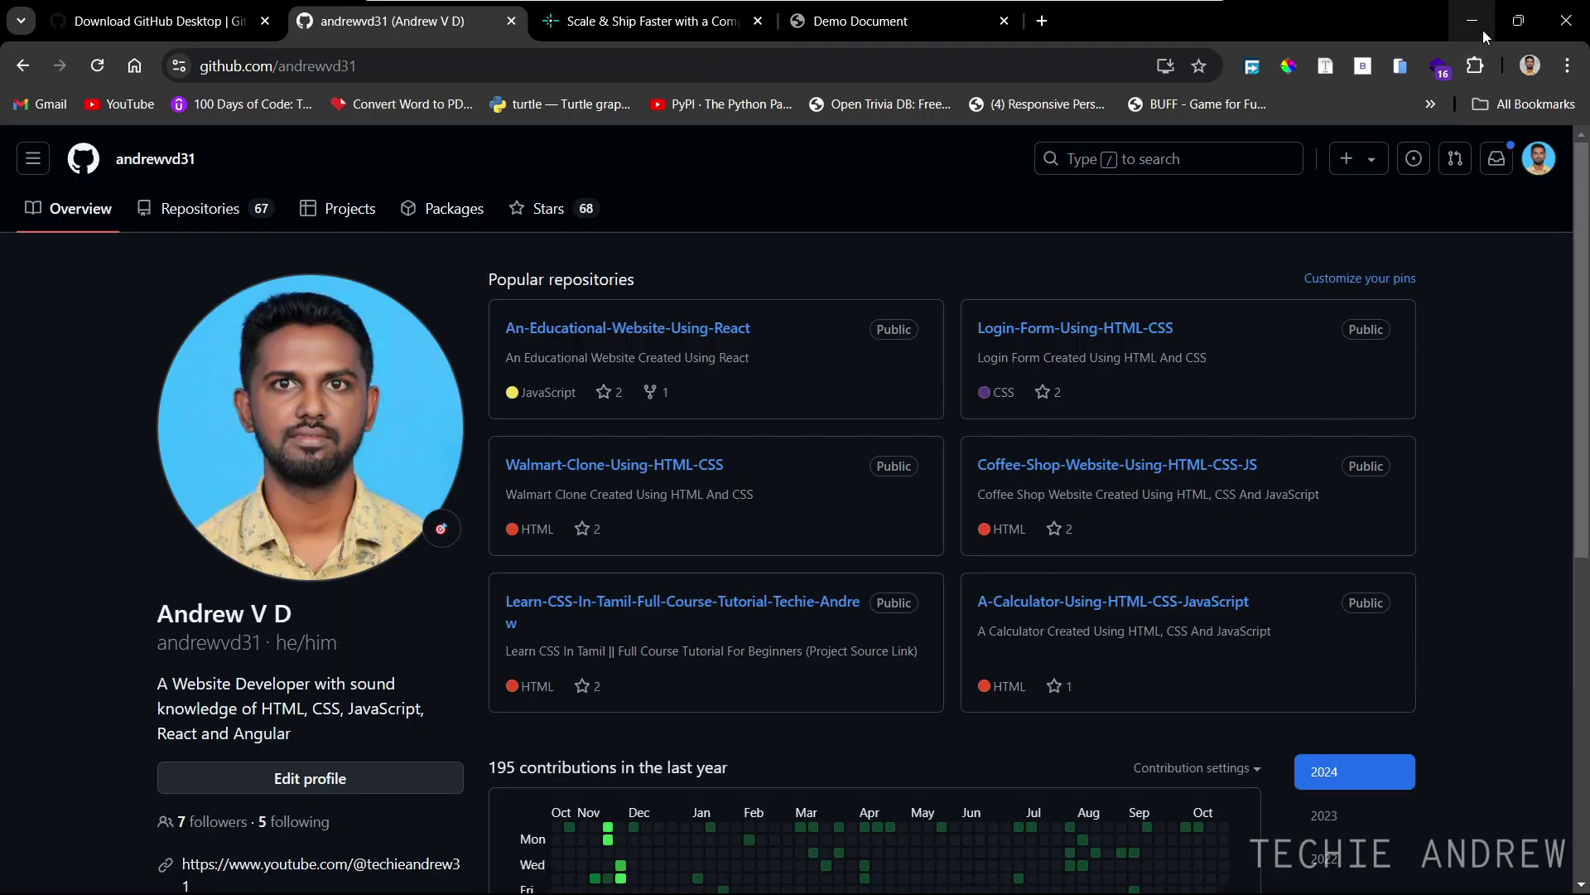
left_click(151, 25)
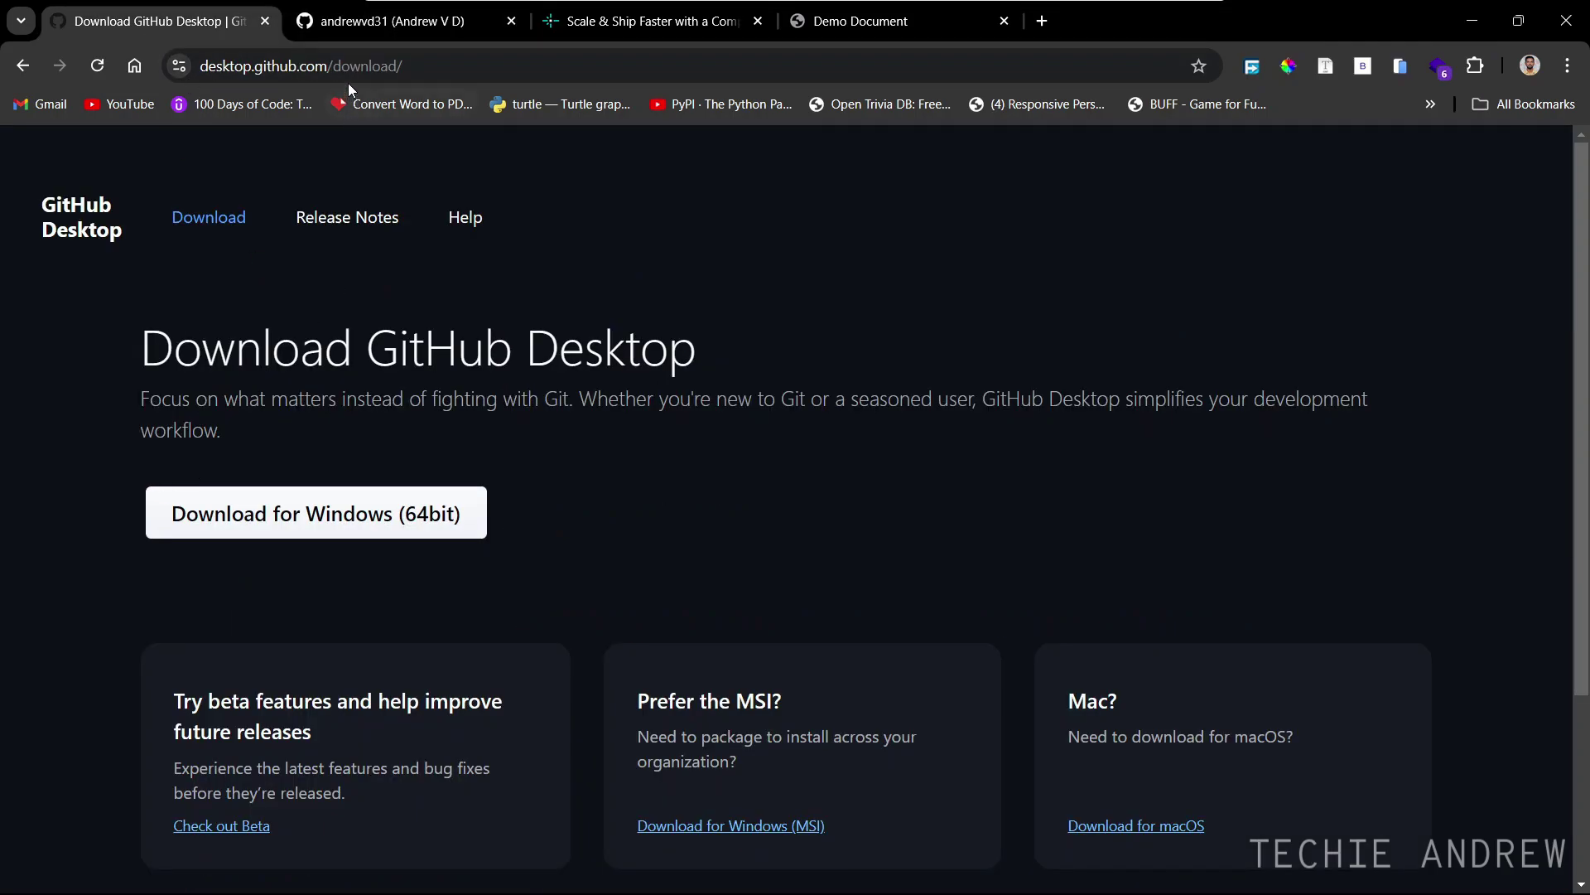
left_click(376, 30)
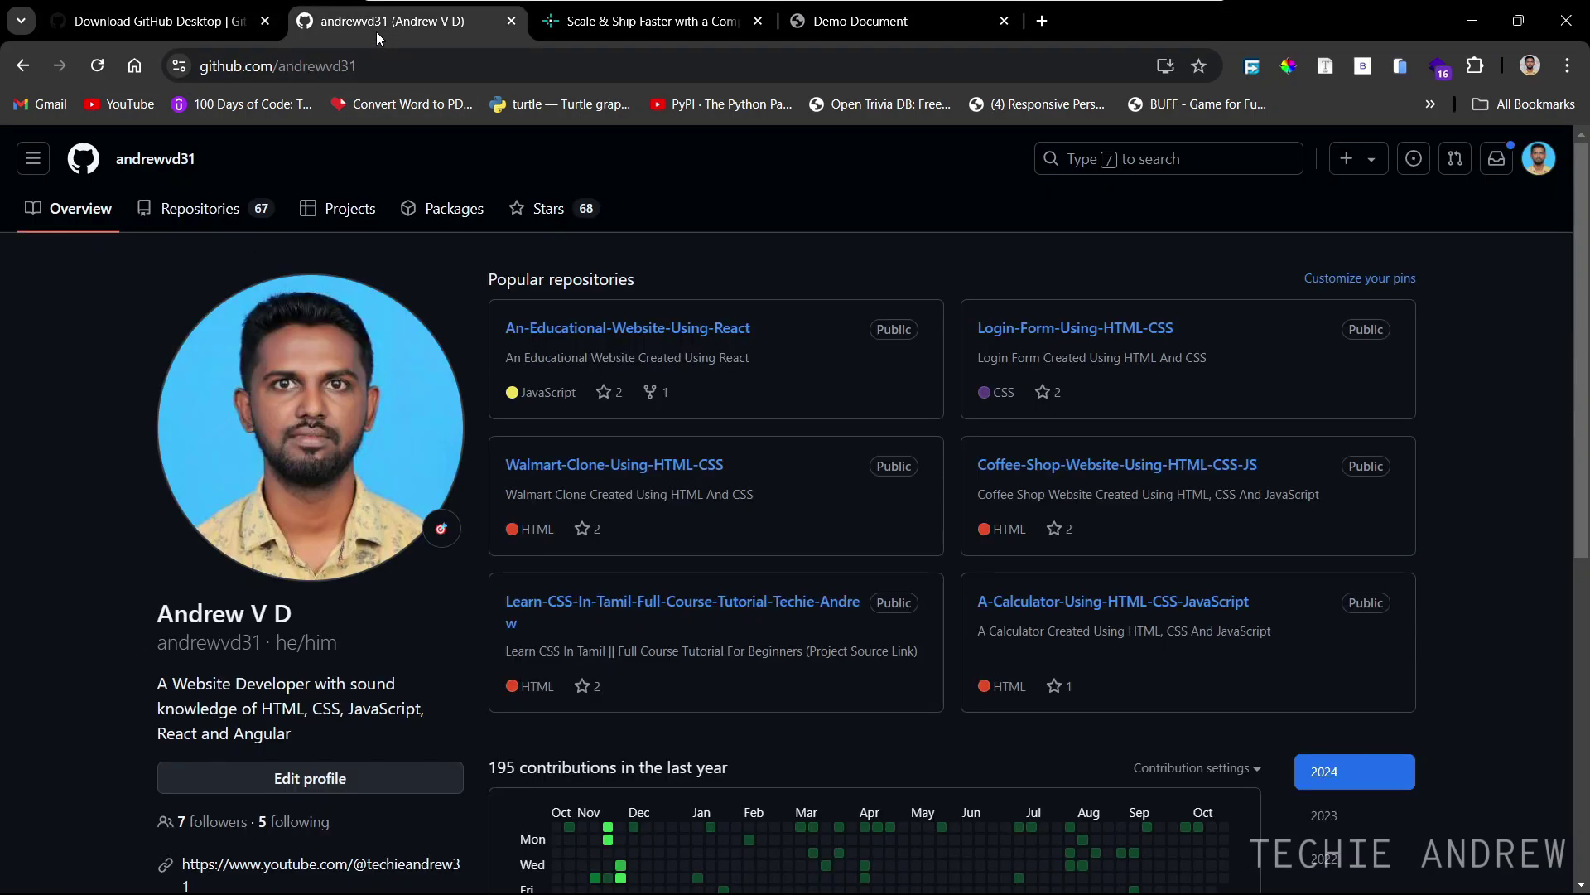
Minimize the browser and code editor, then search Windows for "git" and launch GitHub Desktop
left_click(1477, 32)
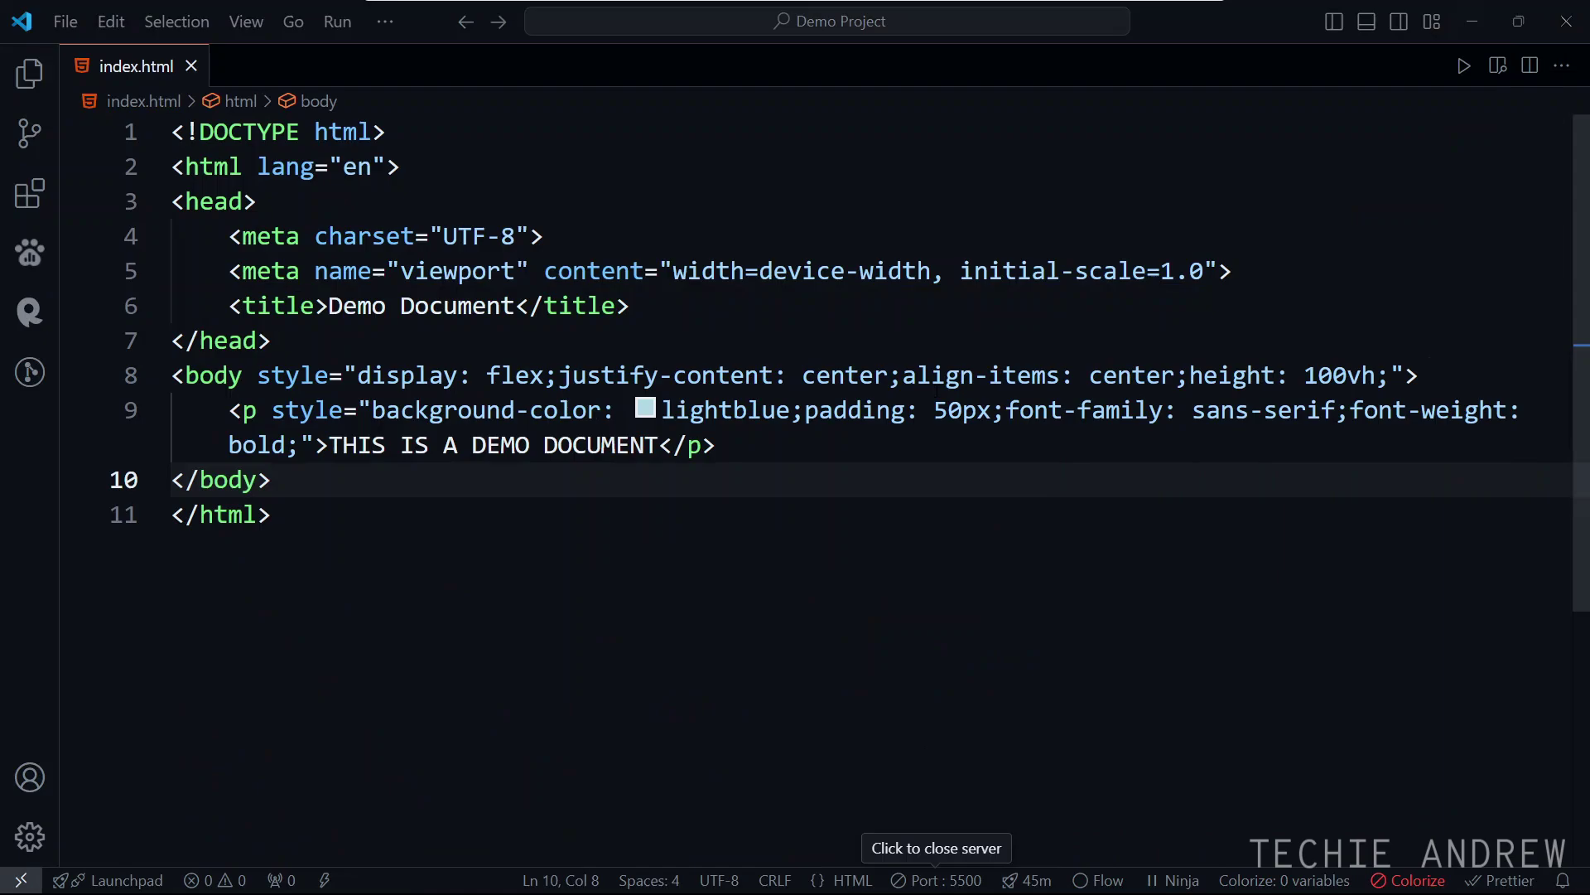
left_click(1491, 29)
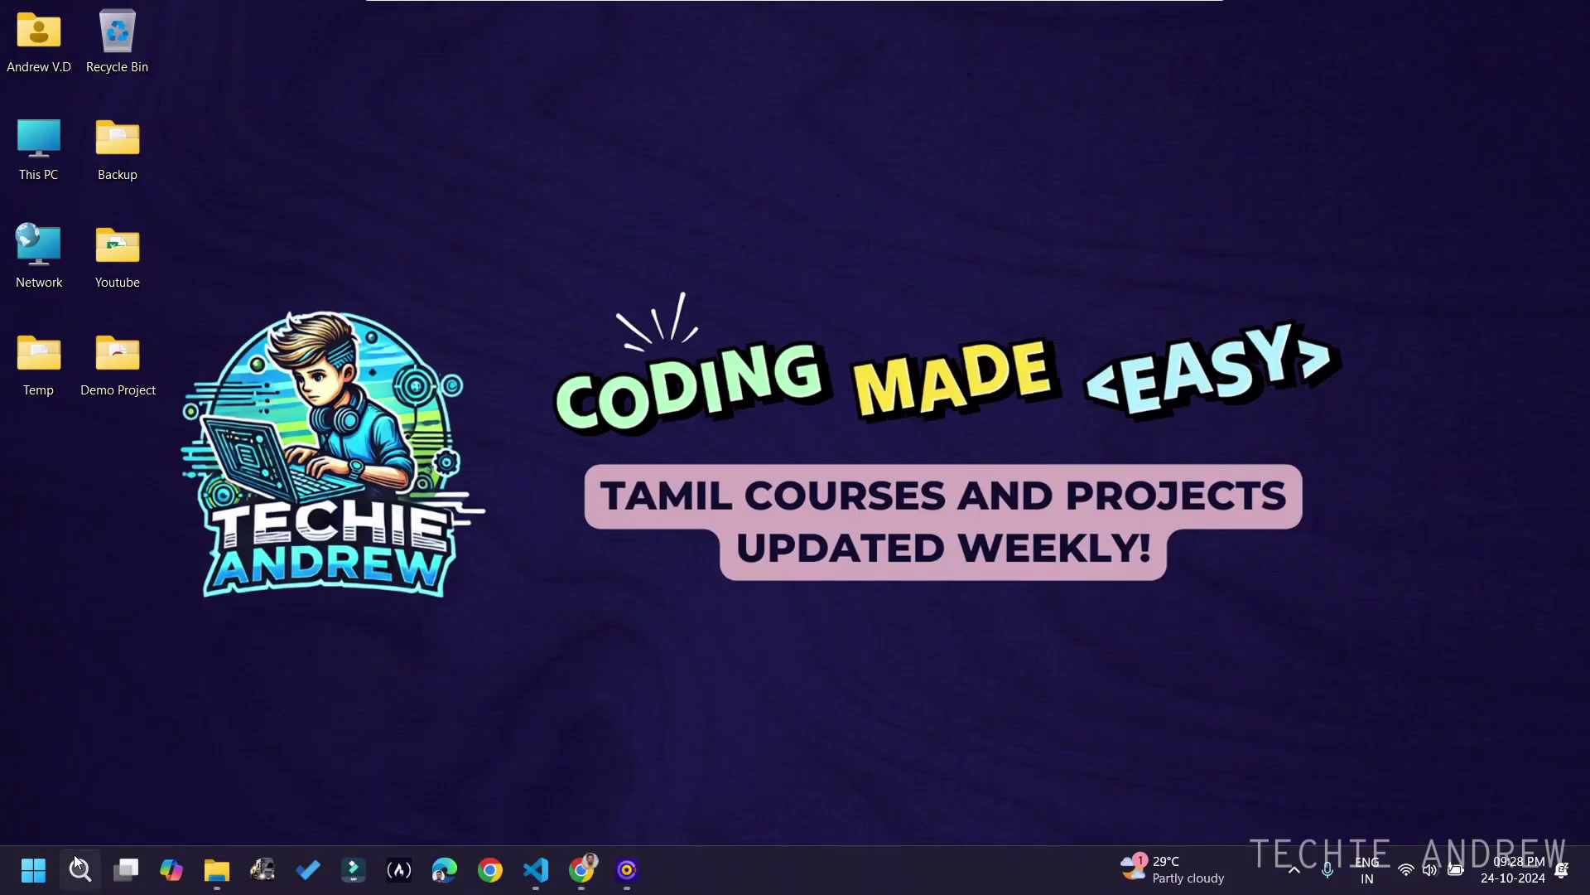
left_click(78, 866)
type("git")
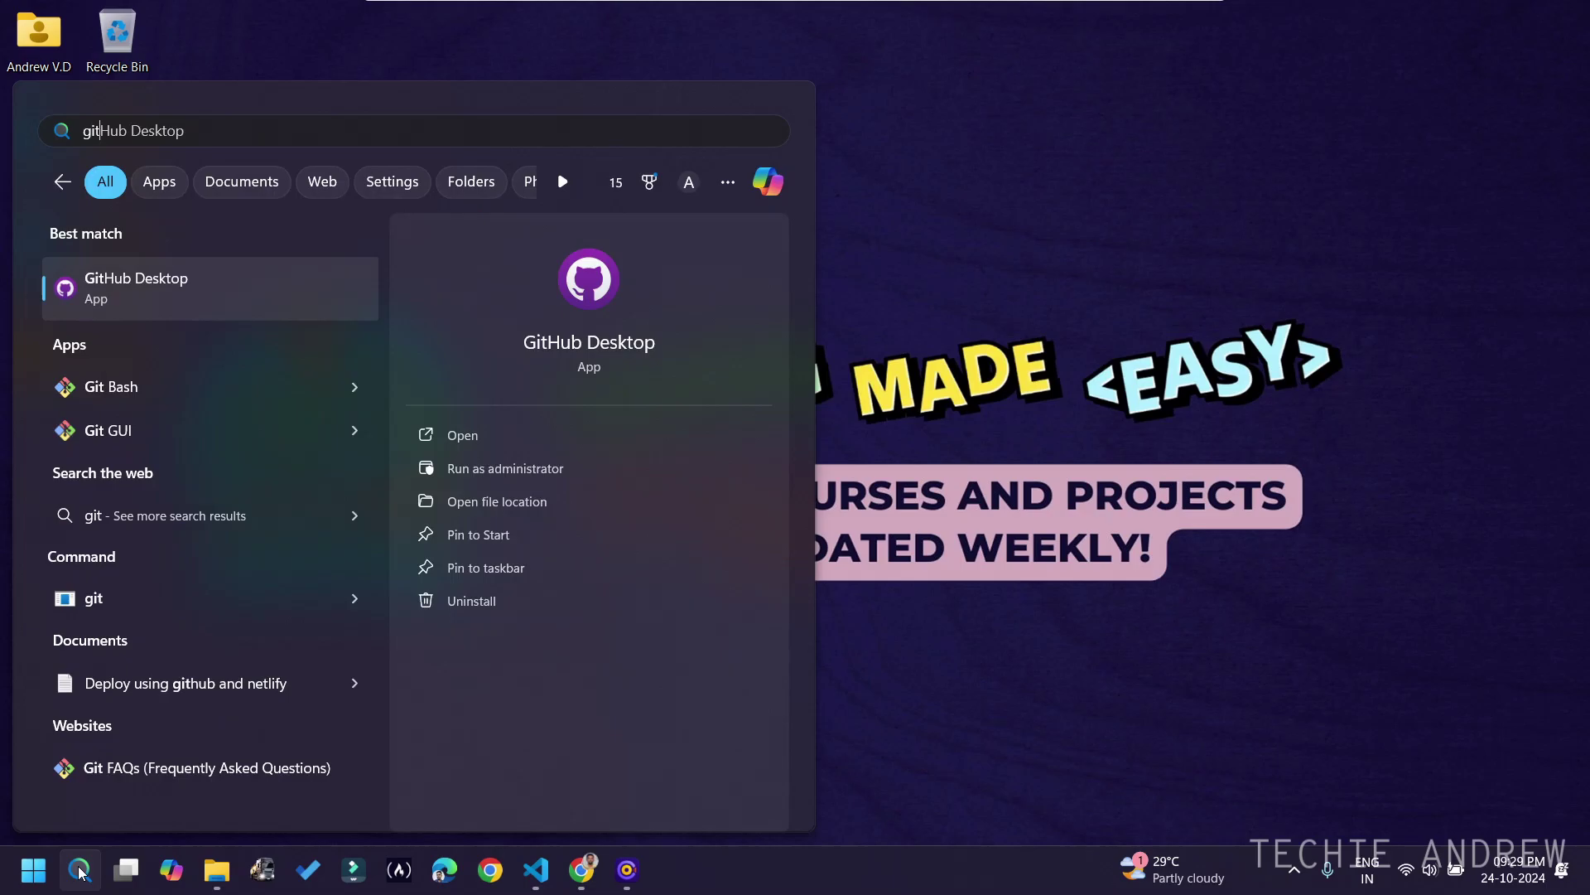
left_click(78, 866)
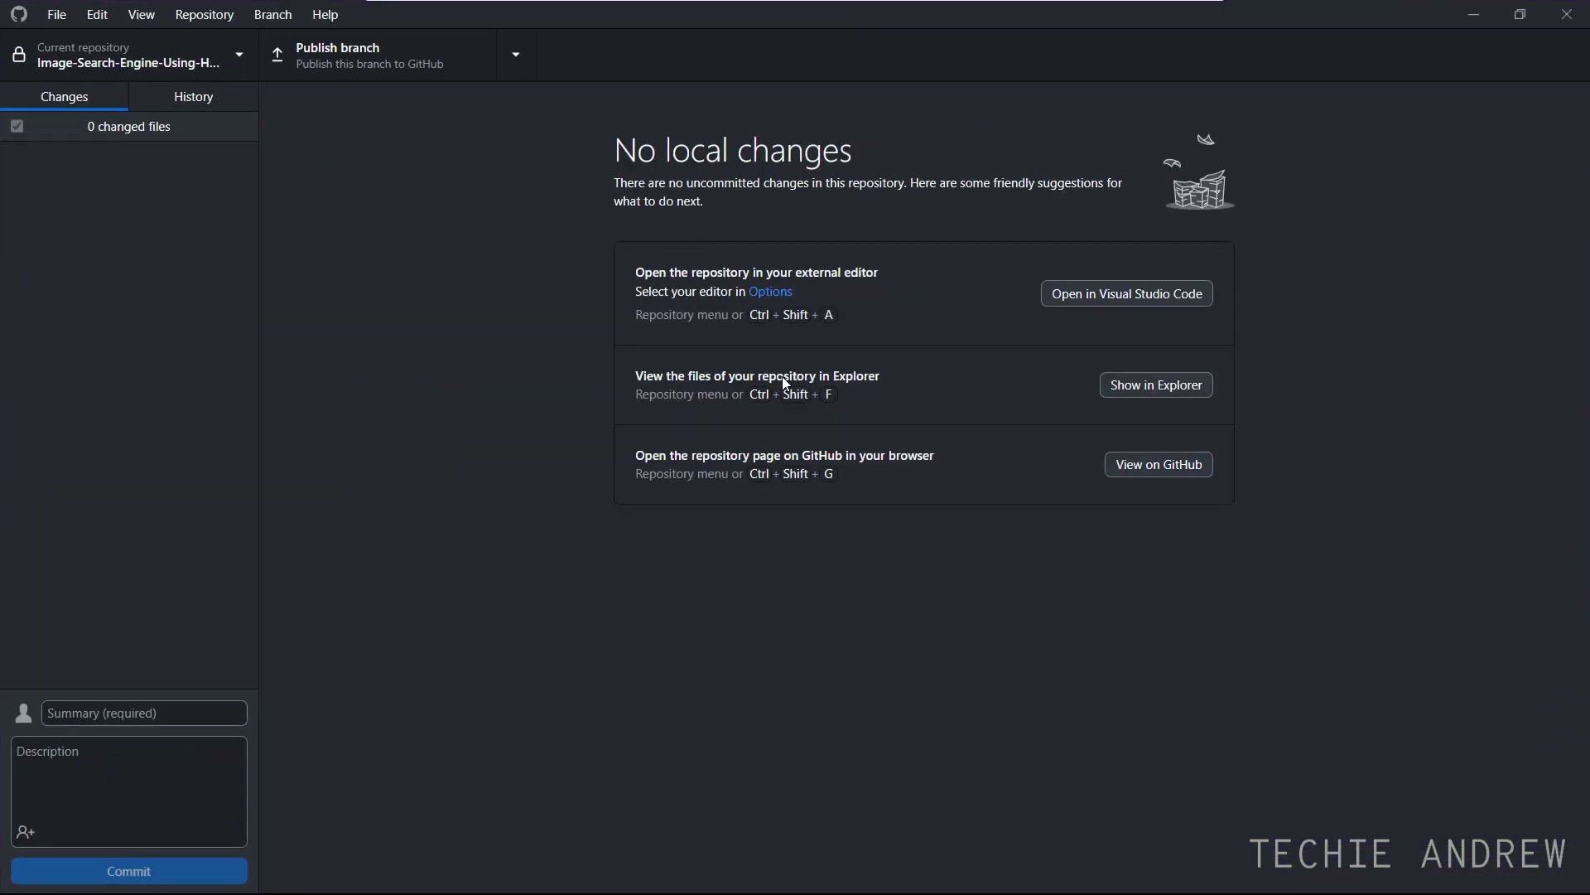
Start adding a local repository and choose the Demo Project folder on the Desktop as its path
left_click(57, 15)
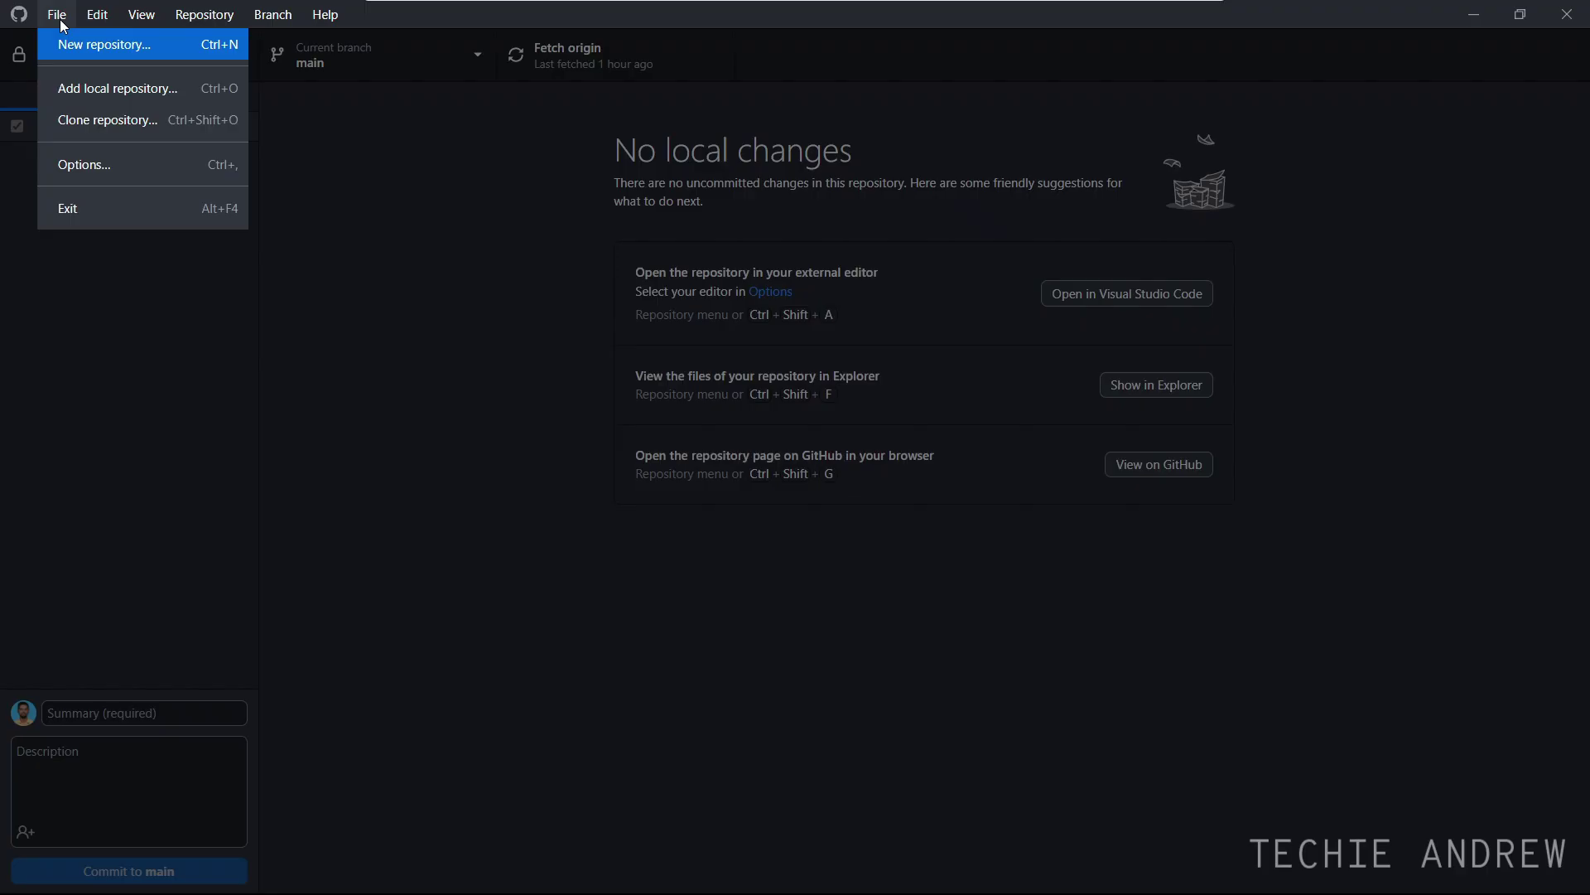
left_click(128, 96)
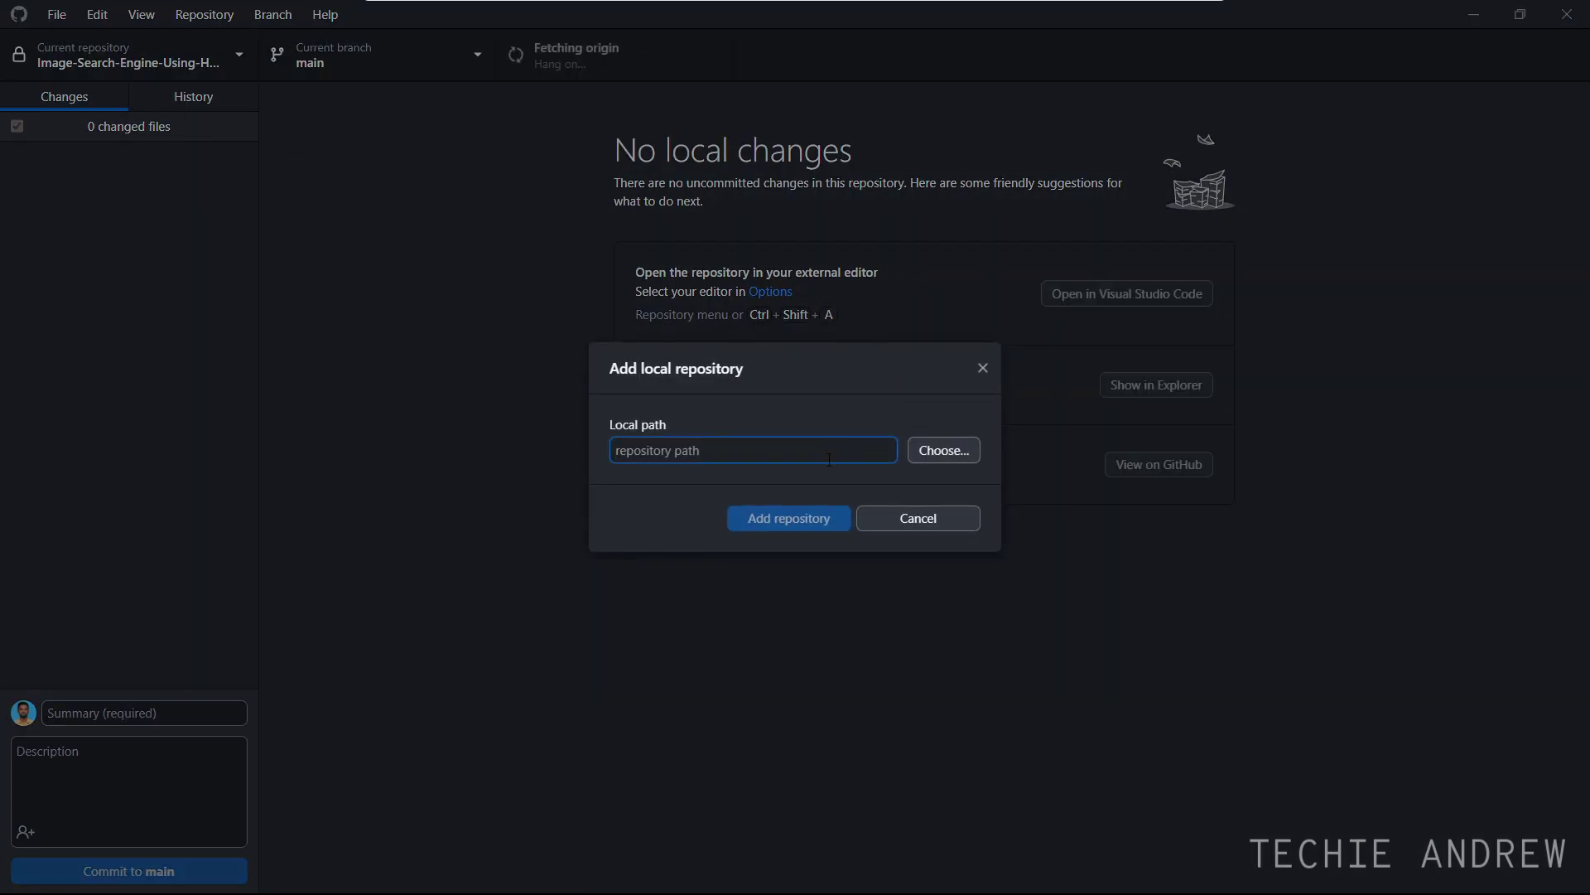
left_click(941, 454)
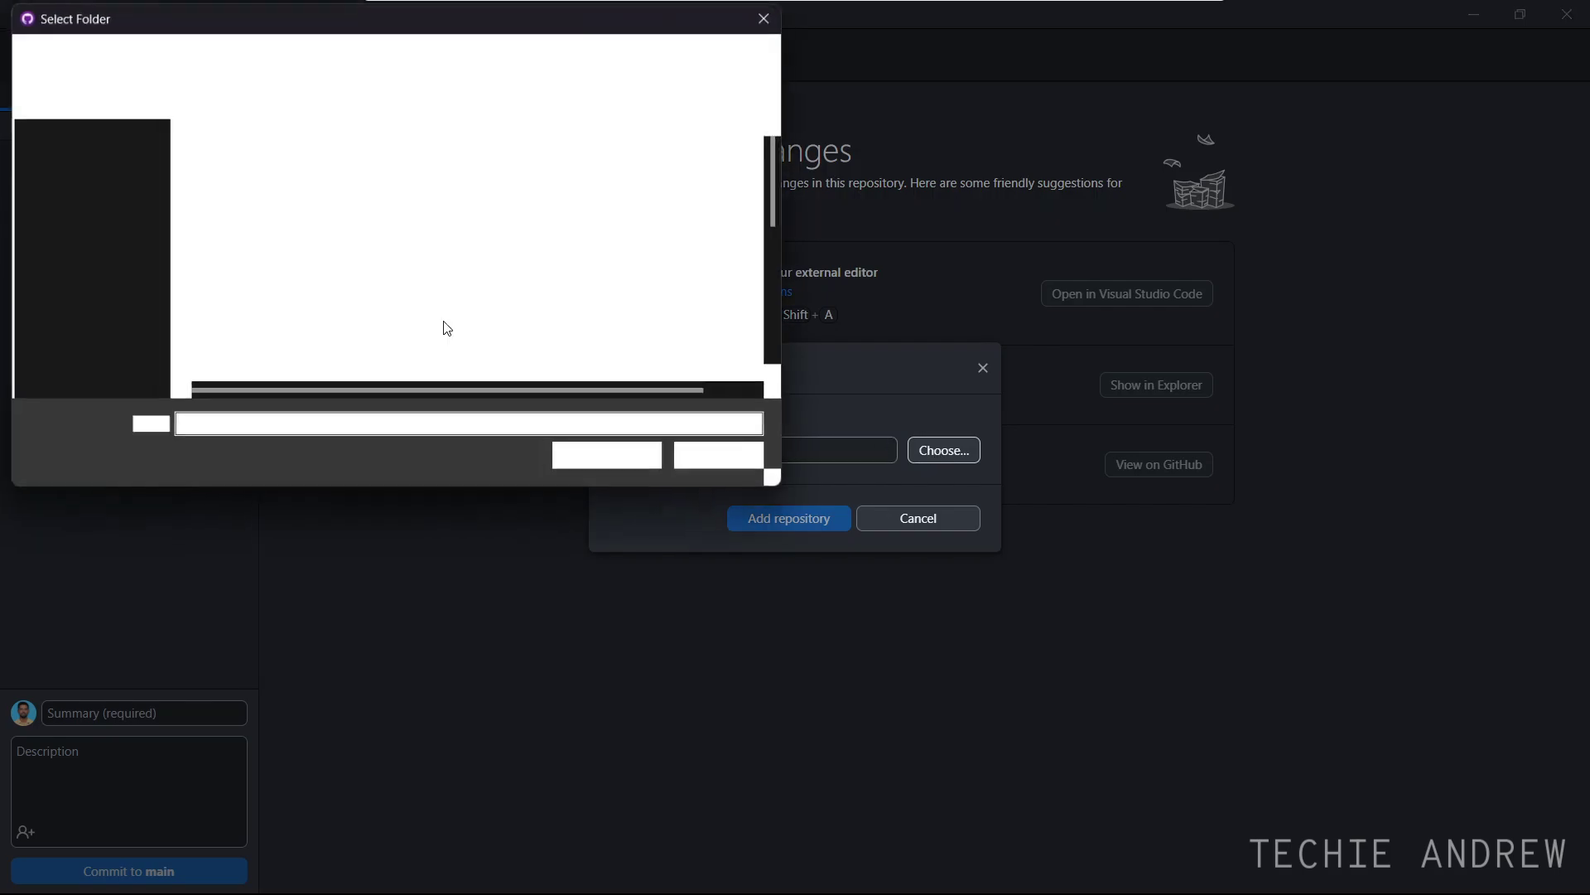
left_click(78, 329)
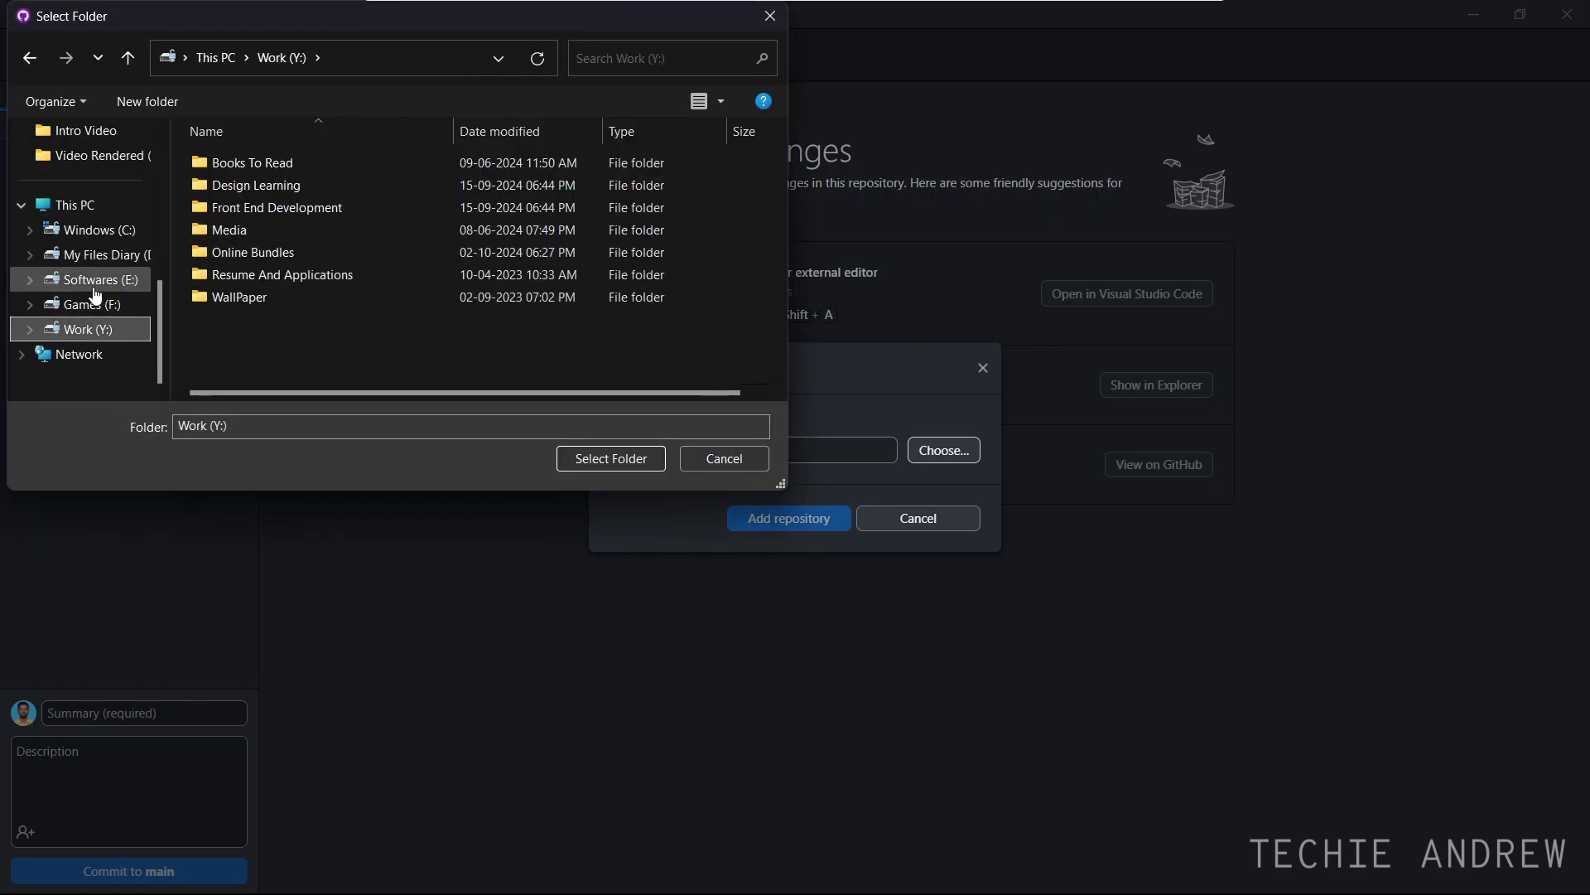
scroll(95, 295, "up", 5)
scroll(95, 296, "down", 5)
scroll(99, 307, "up", 5)
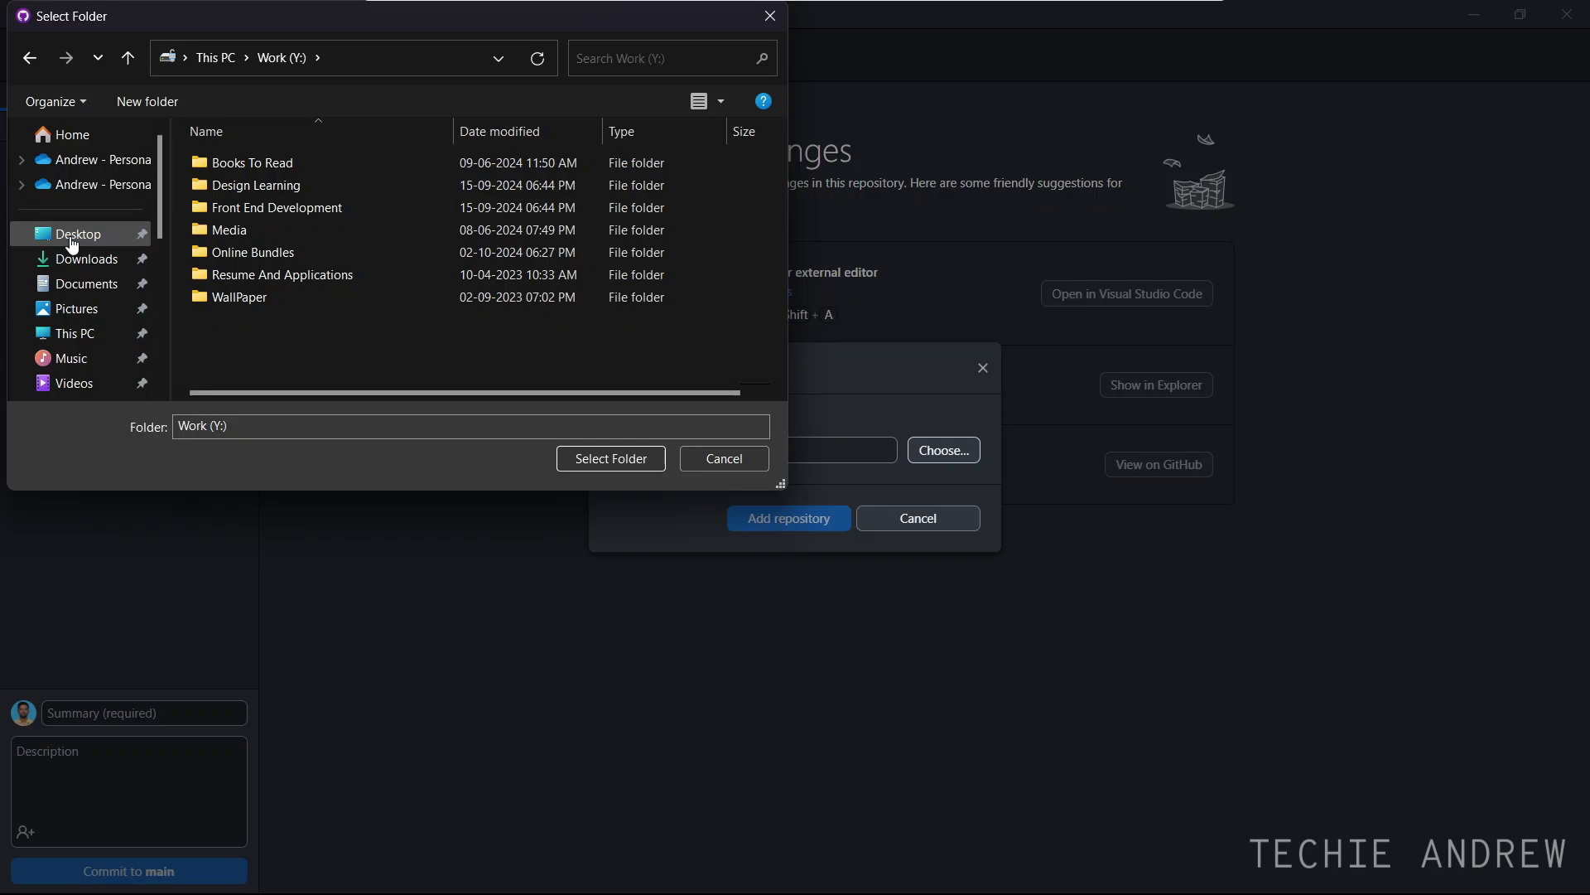
left_click(71, 240)
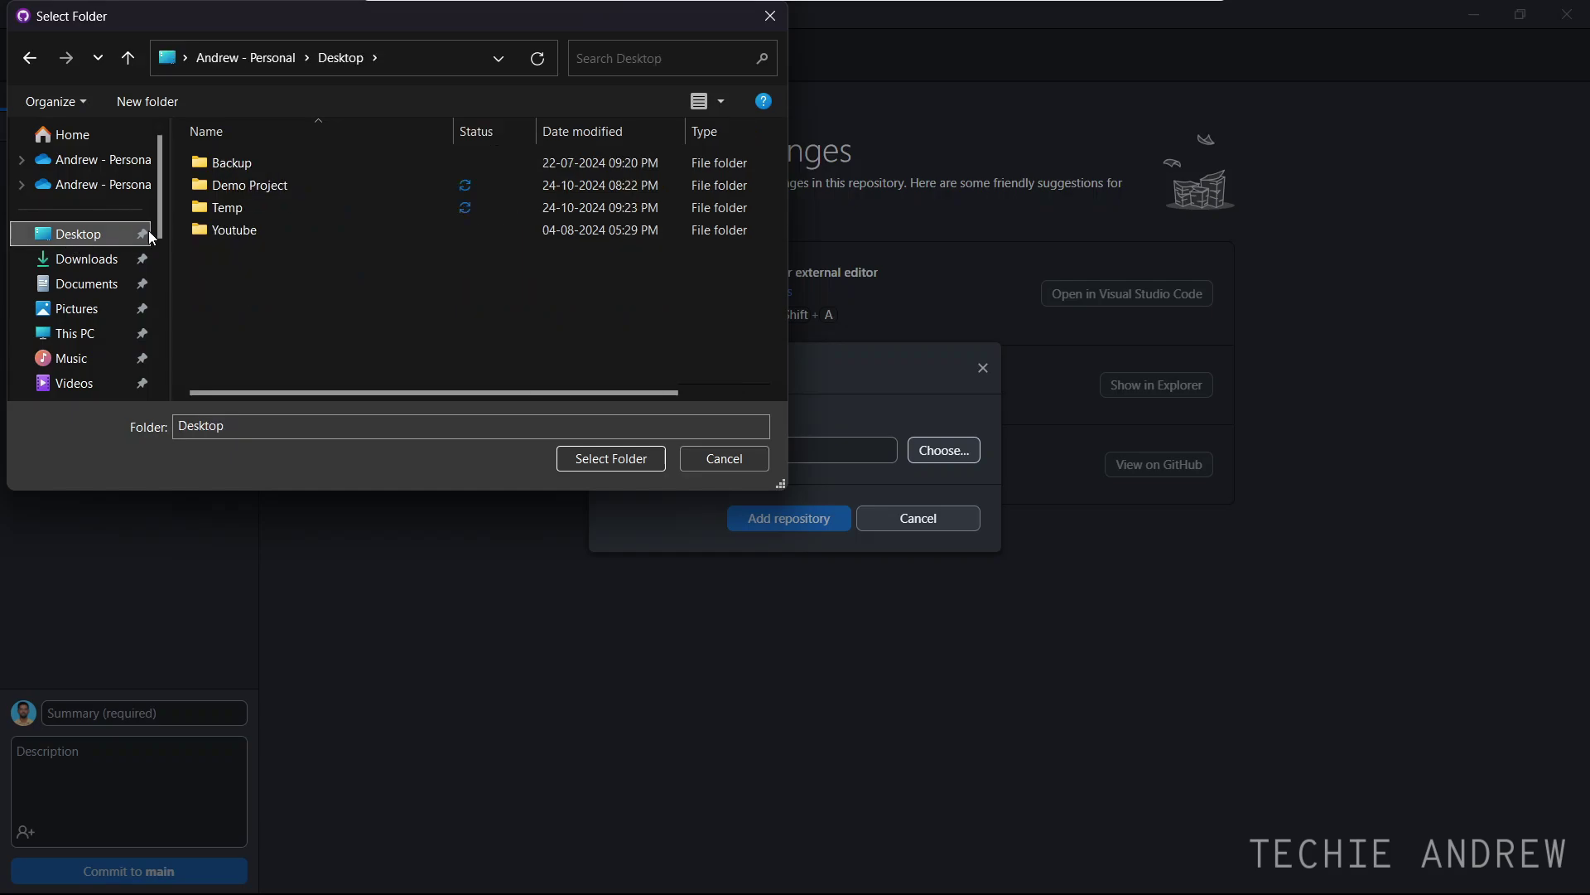
left_click(260, 182)
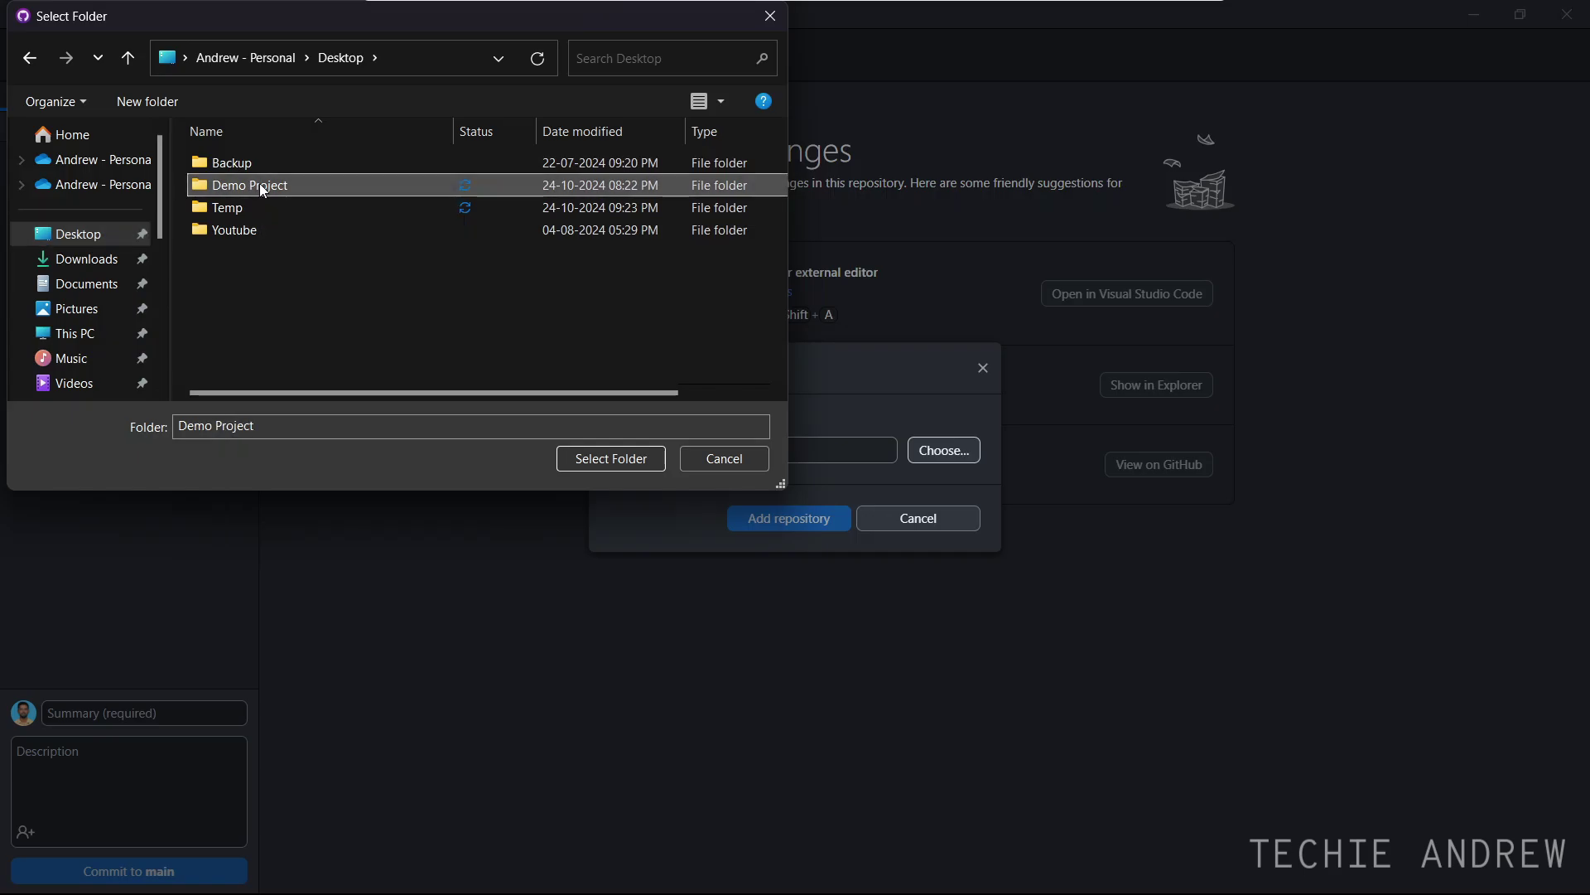
left_click(583, 459)
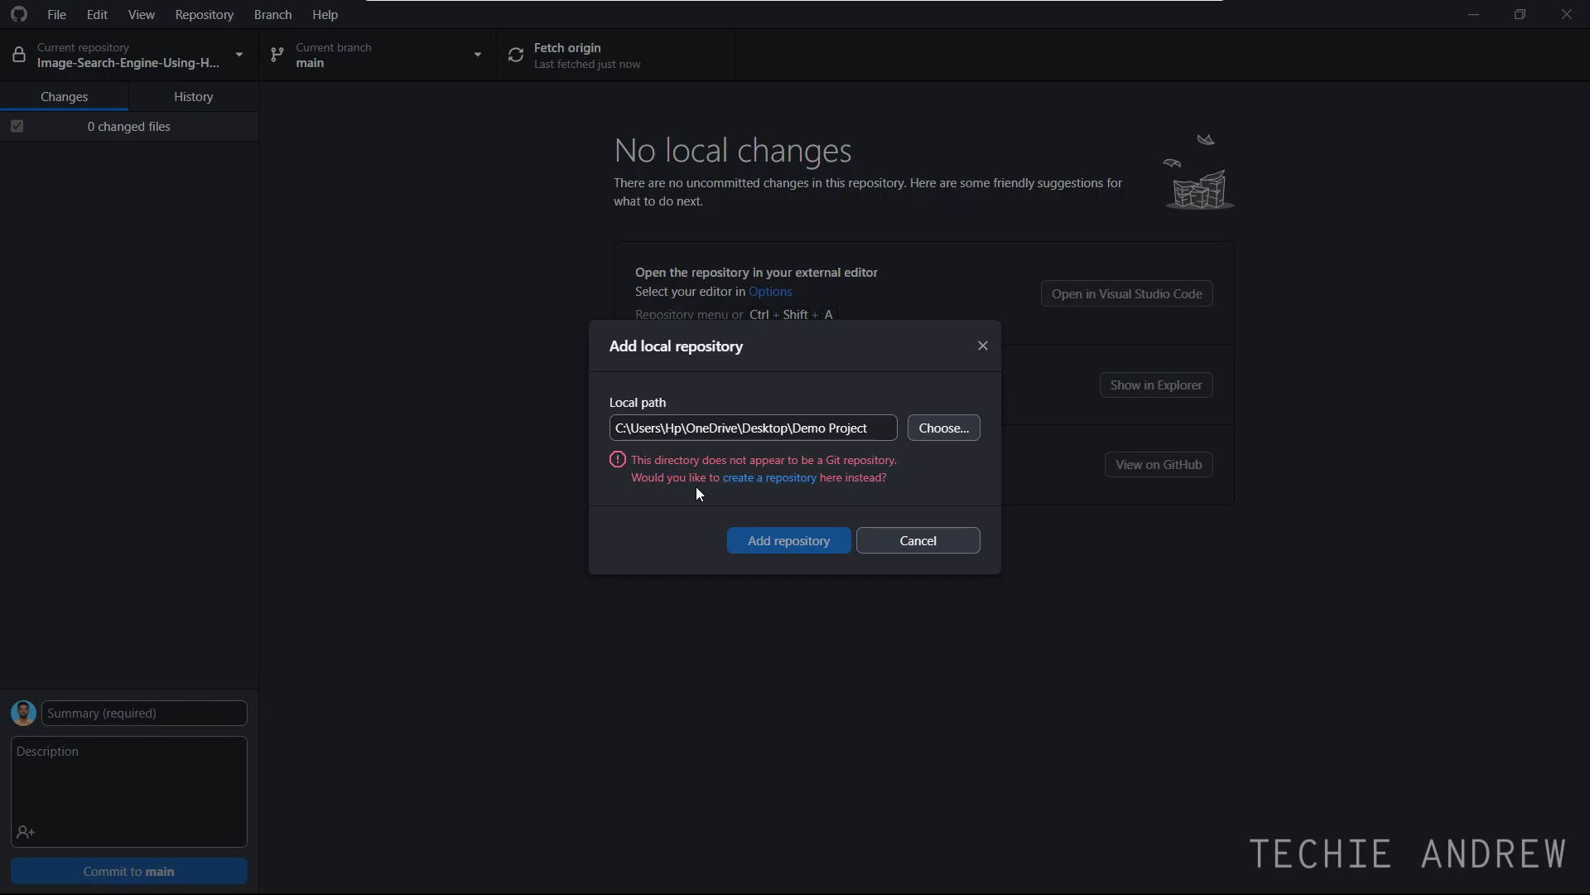
Create a new repository in that folder with both the name and description set to Demo-Project, without a README, Git ignore or license
left_click(769, 479)
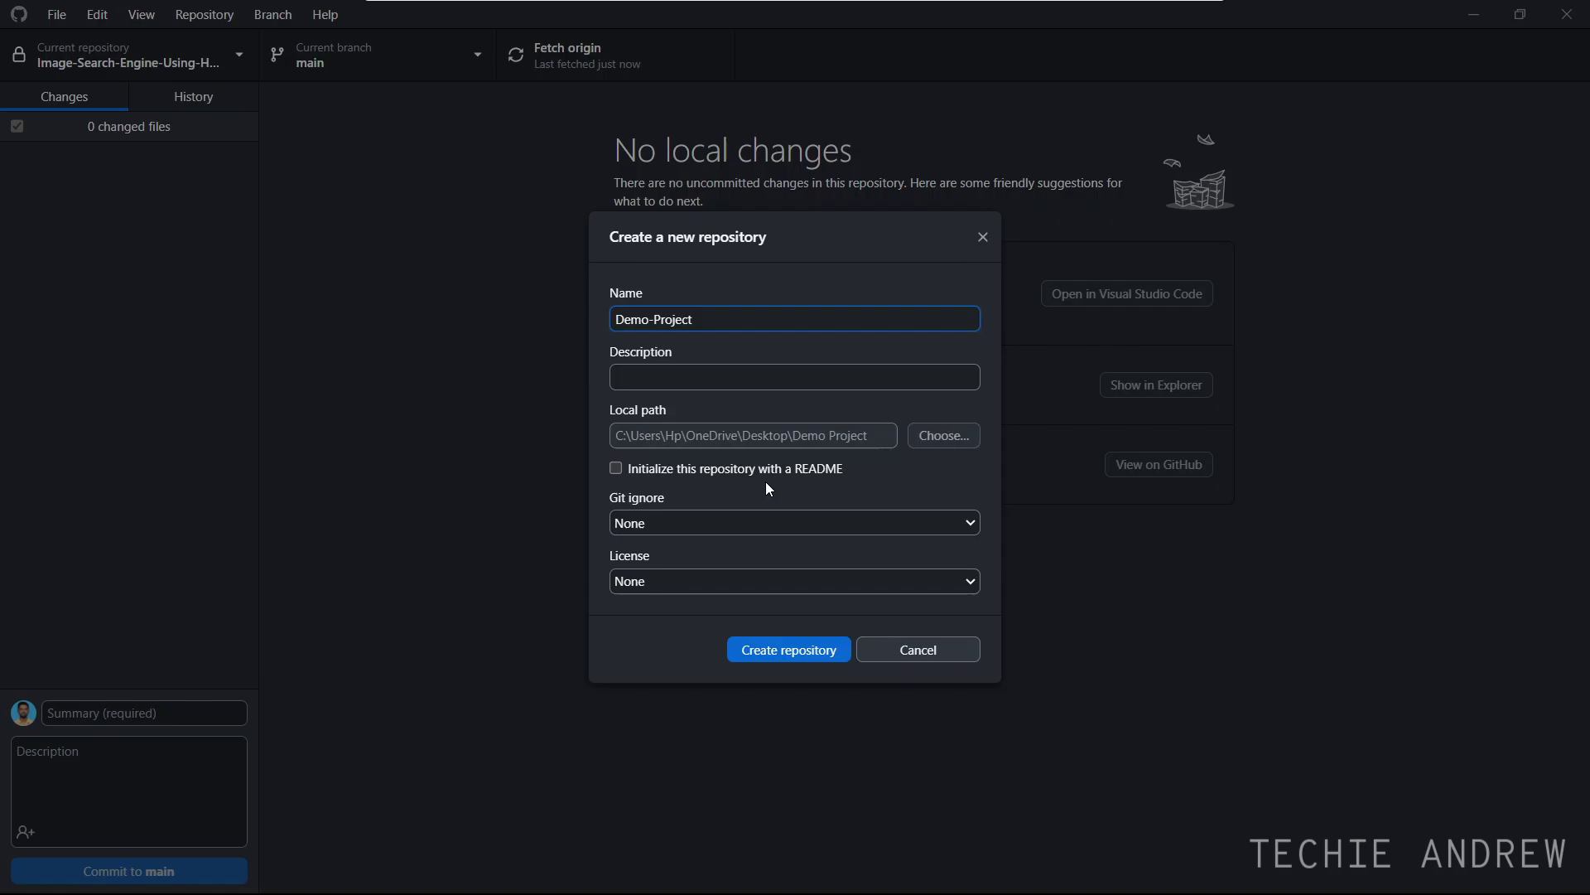
triple_click(721, 321)
key("ctrl+c")
left_click(723, 328)
left_click(700, 380)
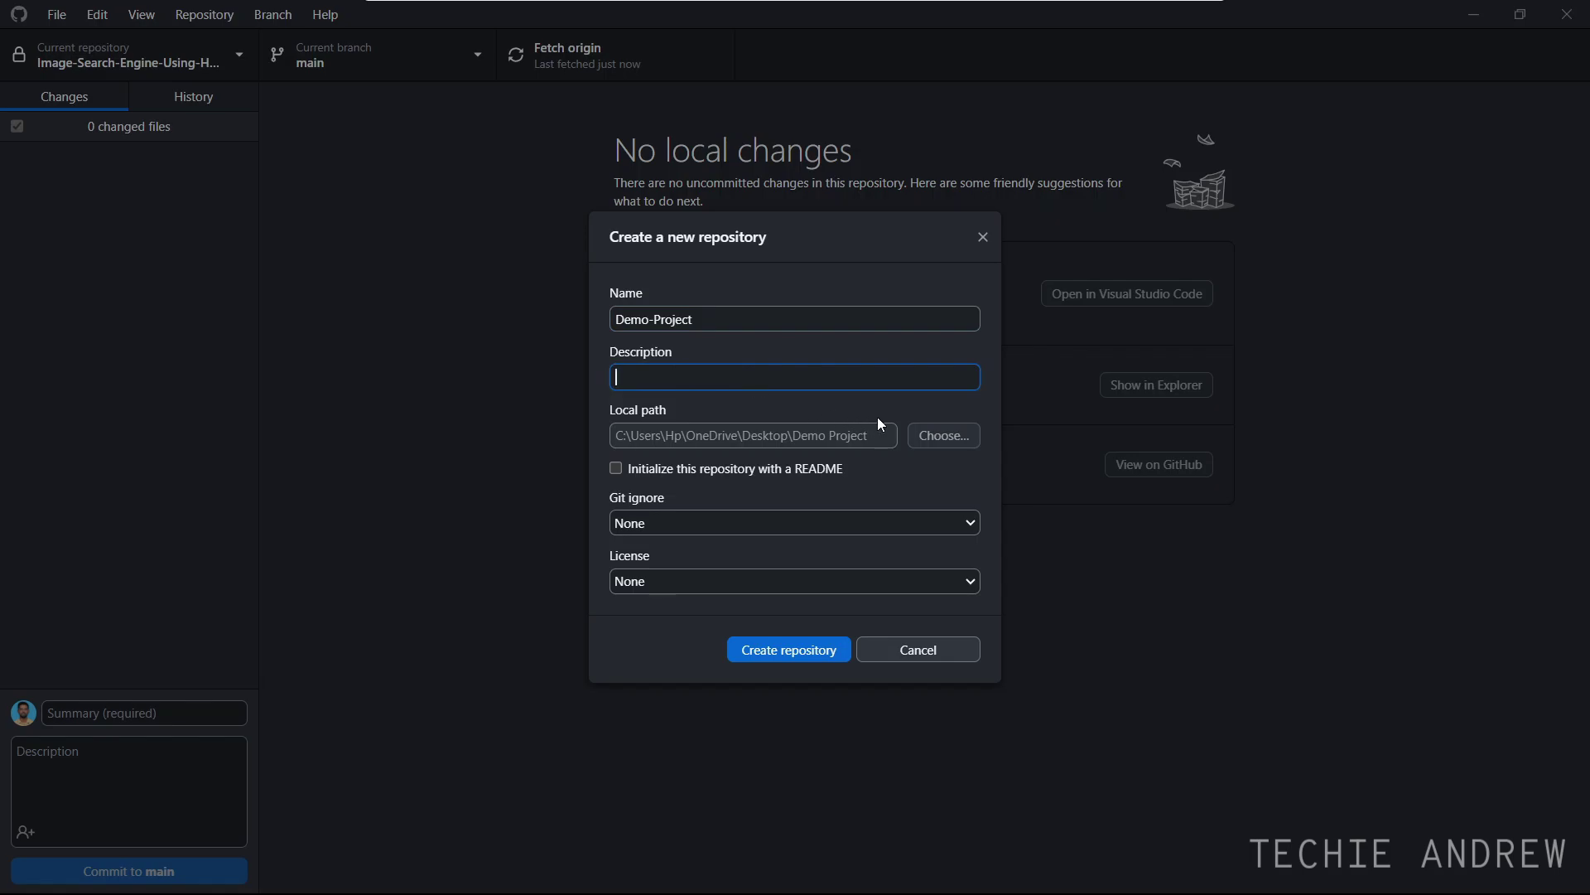
key("ctrl+v")
left_click(951, 434)
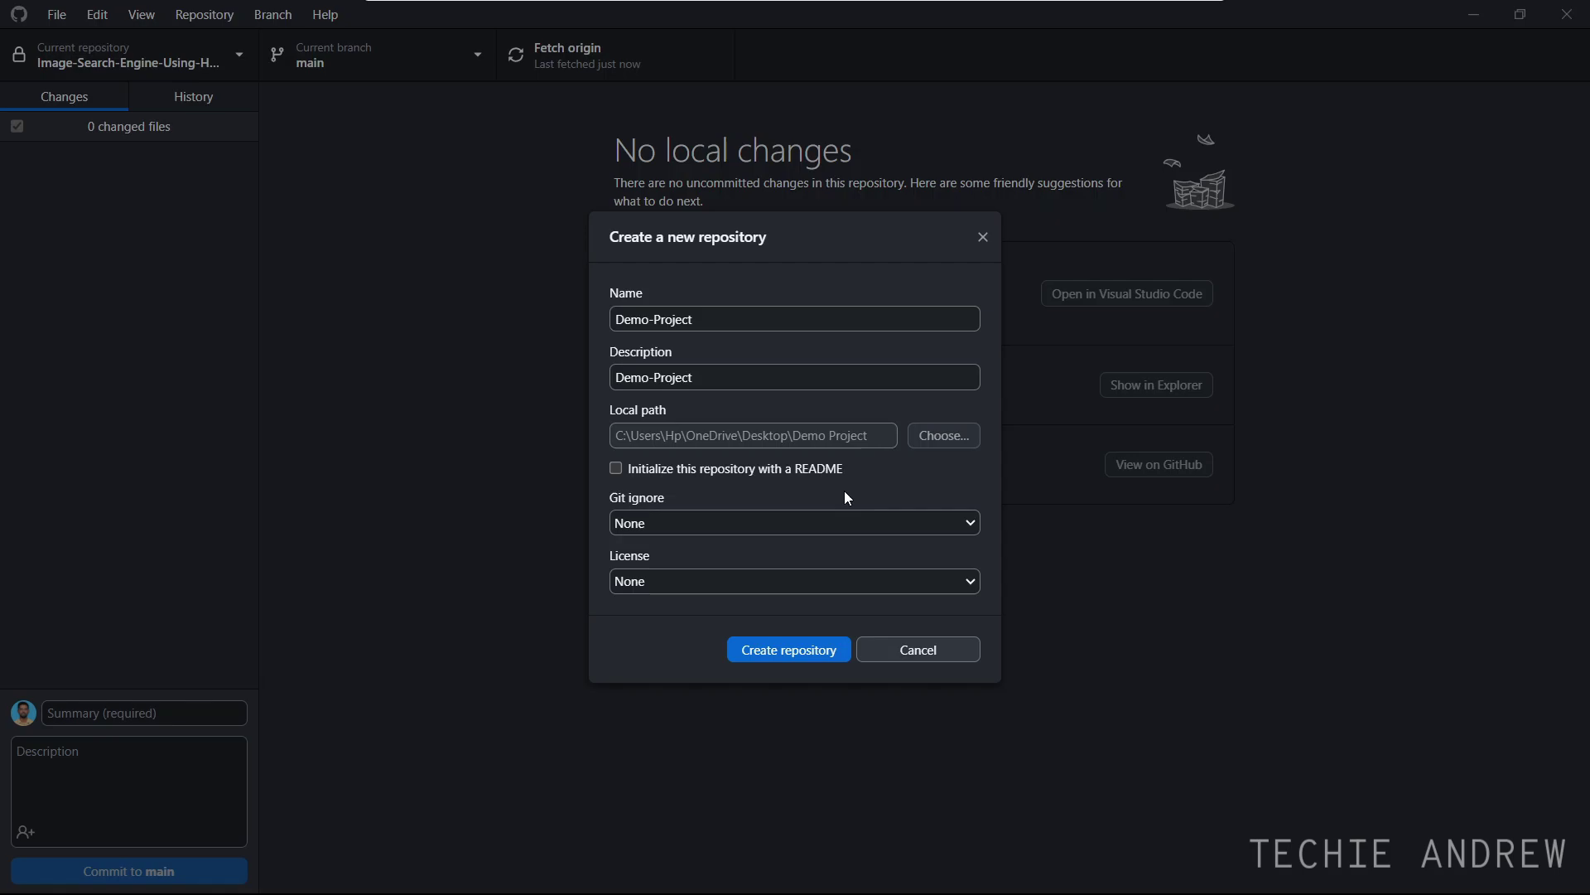
left_click(789, 652)
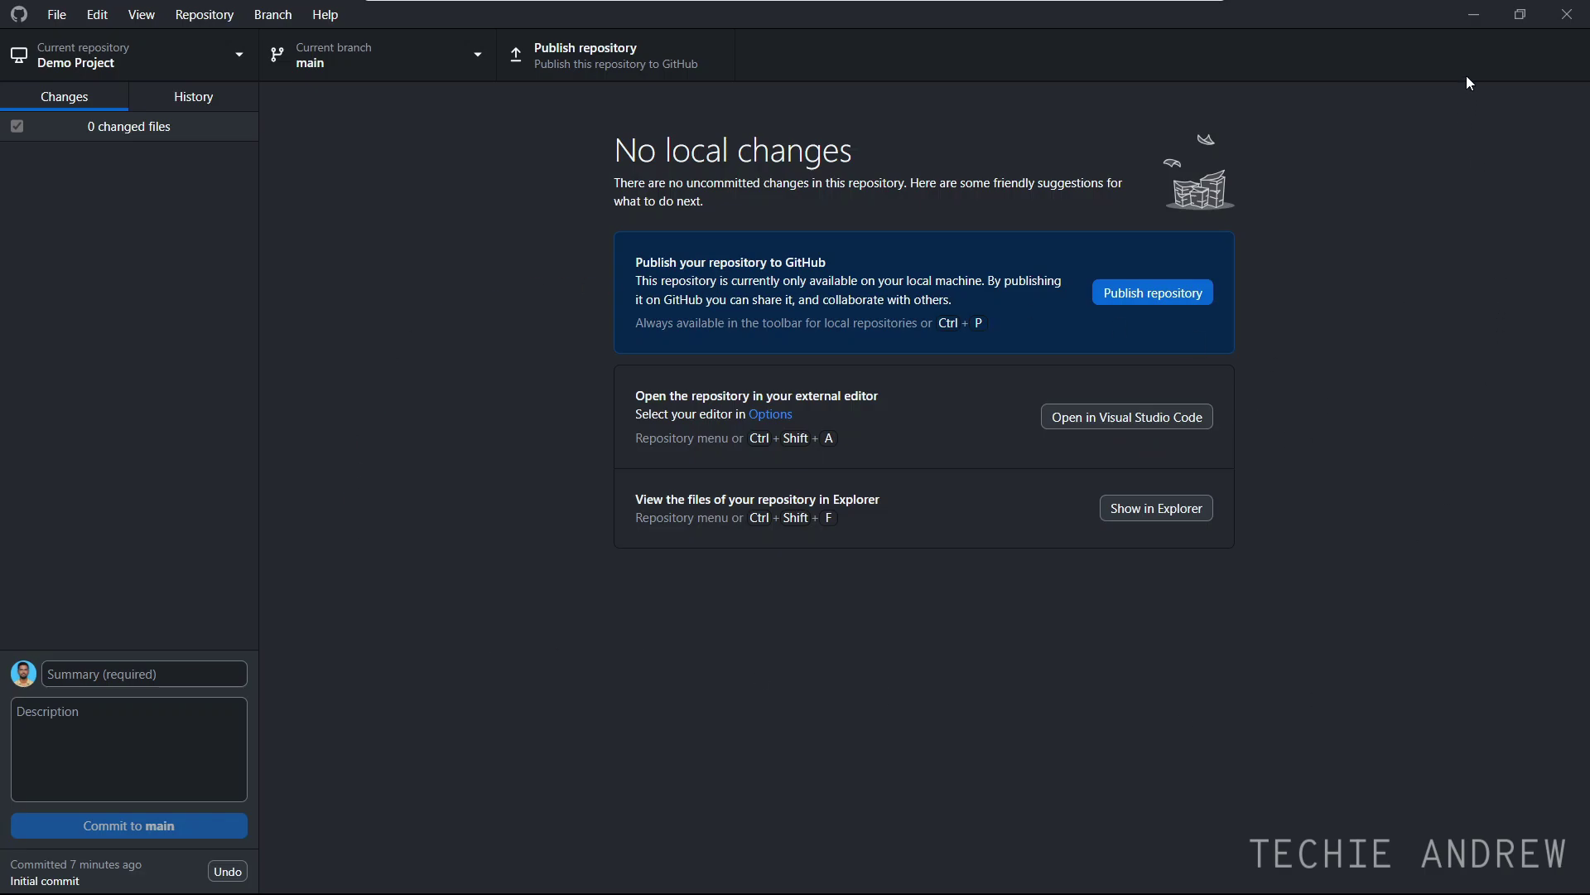
Switch to Visual Studio Code and examine the HTML code of index.html in the Demo Project
left_click(1472, 17)
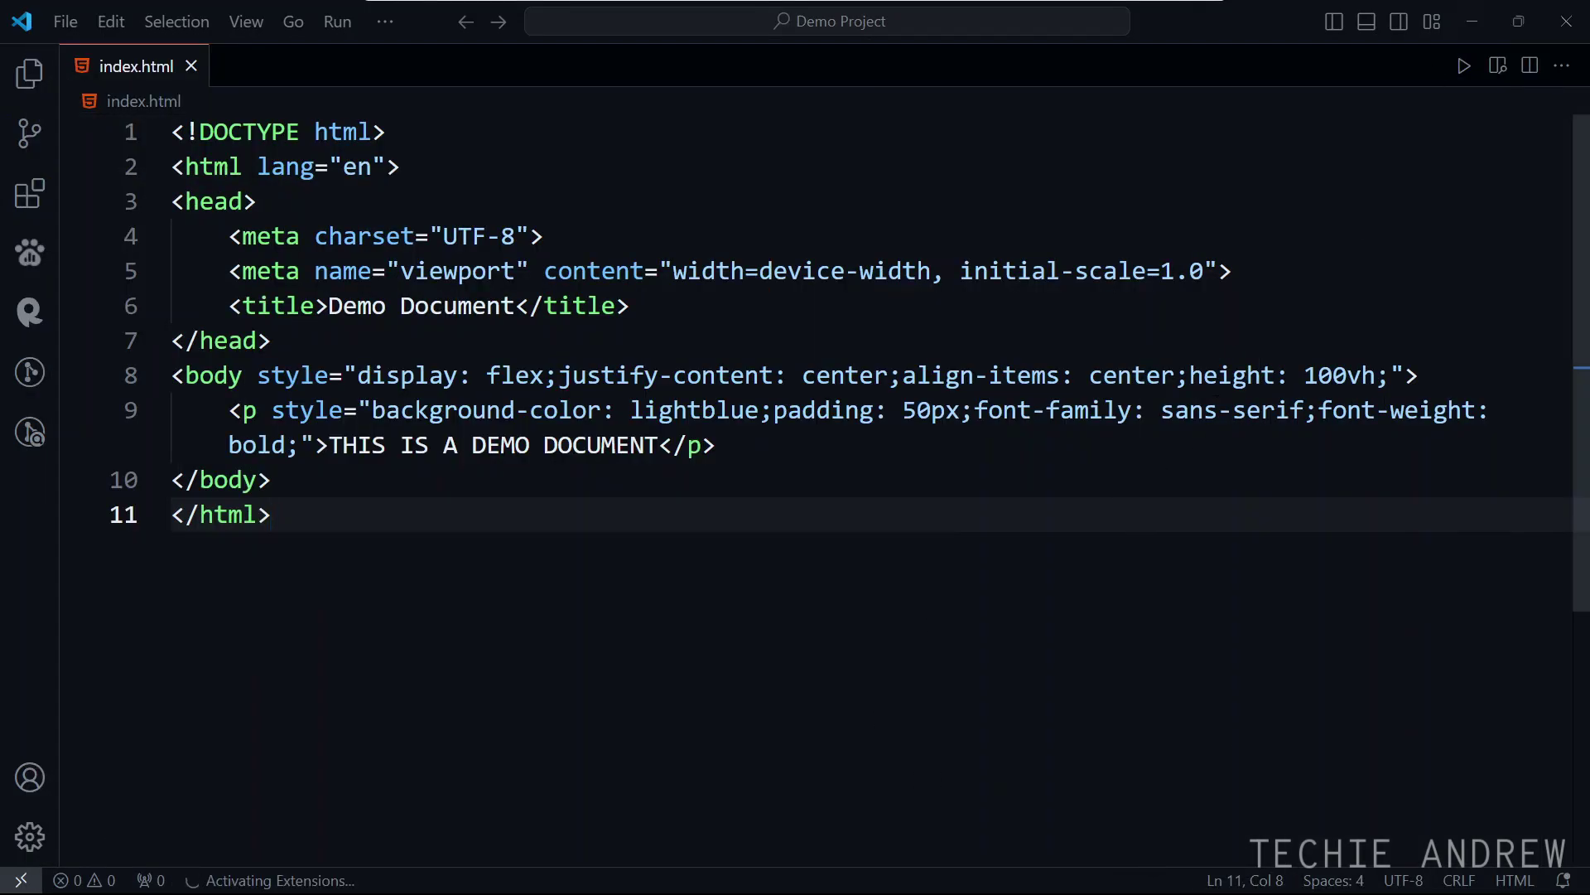
key("shift+Up")
key("shift+Up")
key("shift+Up")
key("shift+Up")
key("shift+Up")
key("shift+Up")
key("shift+Up")
key("shift+Up")
key("shift+Up")
key("shift+Up")
key("shift+Up")
key("shift+Up")
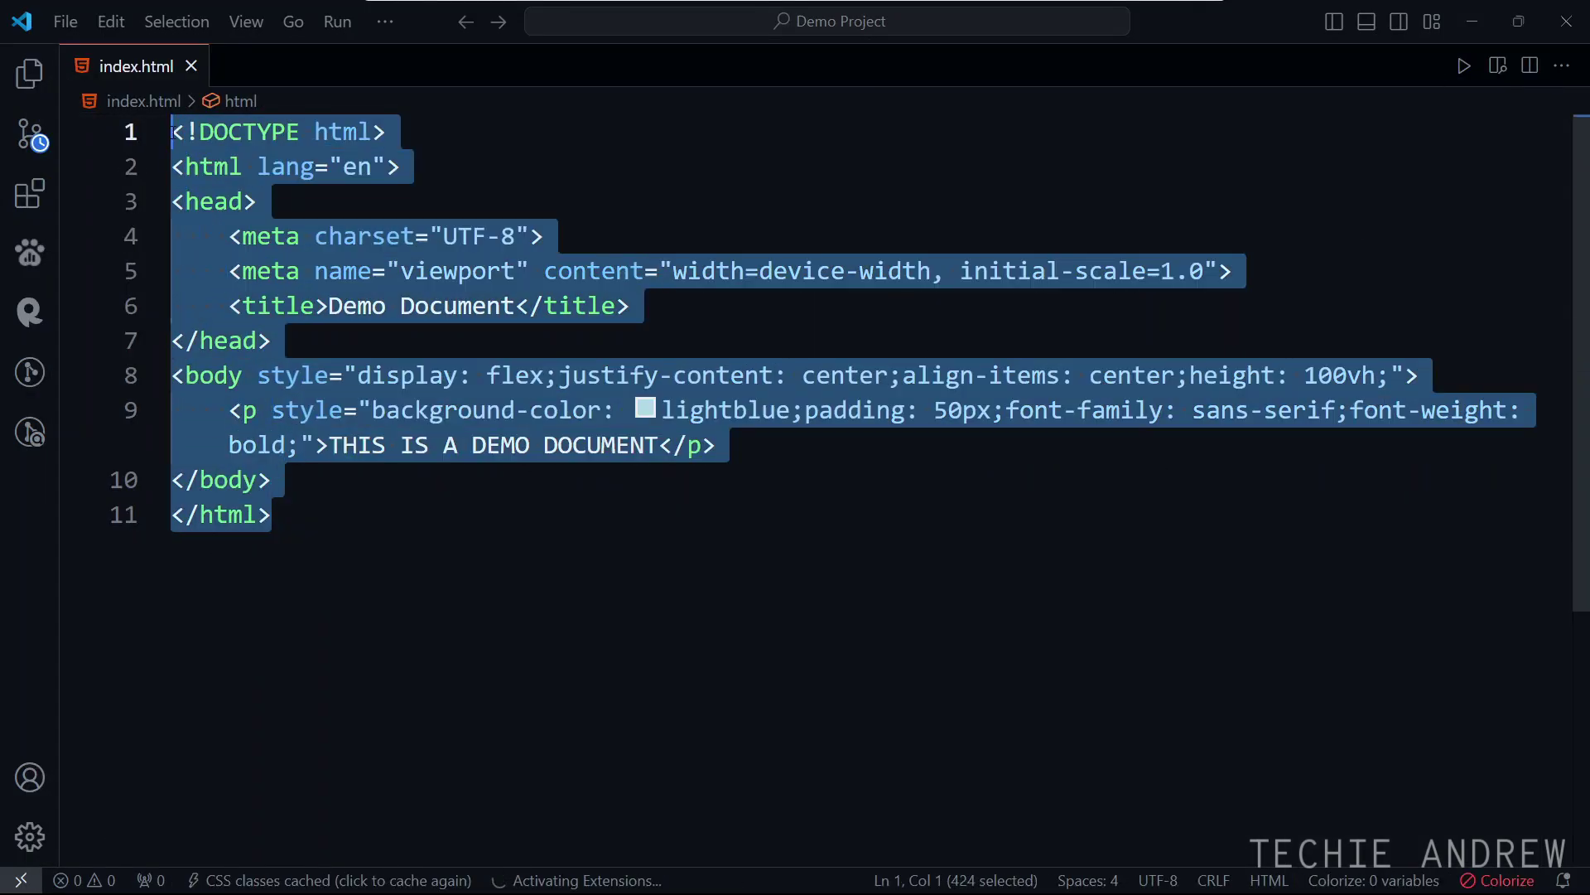
left_click(274, 480)
left_click(391, 520)
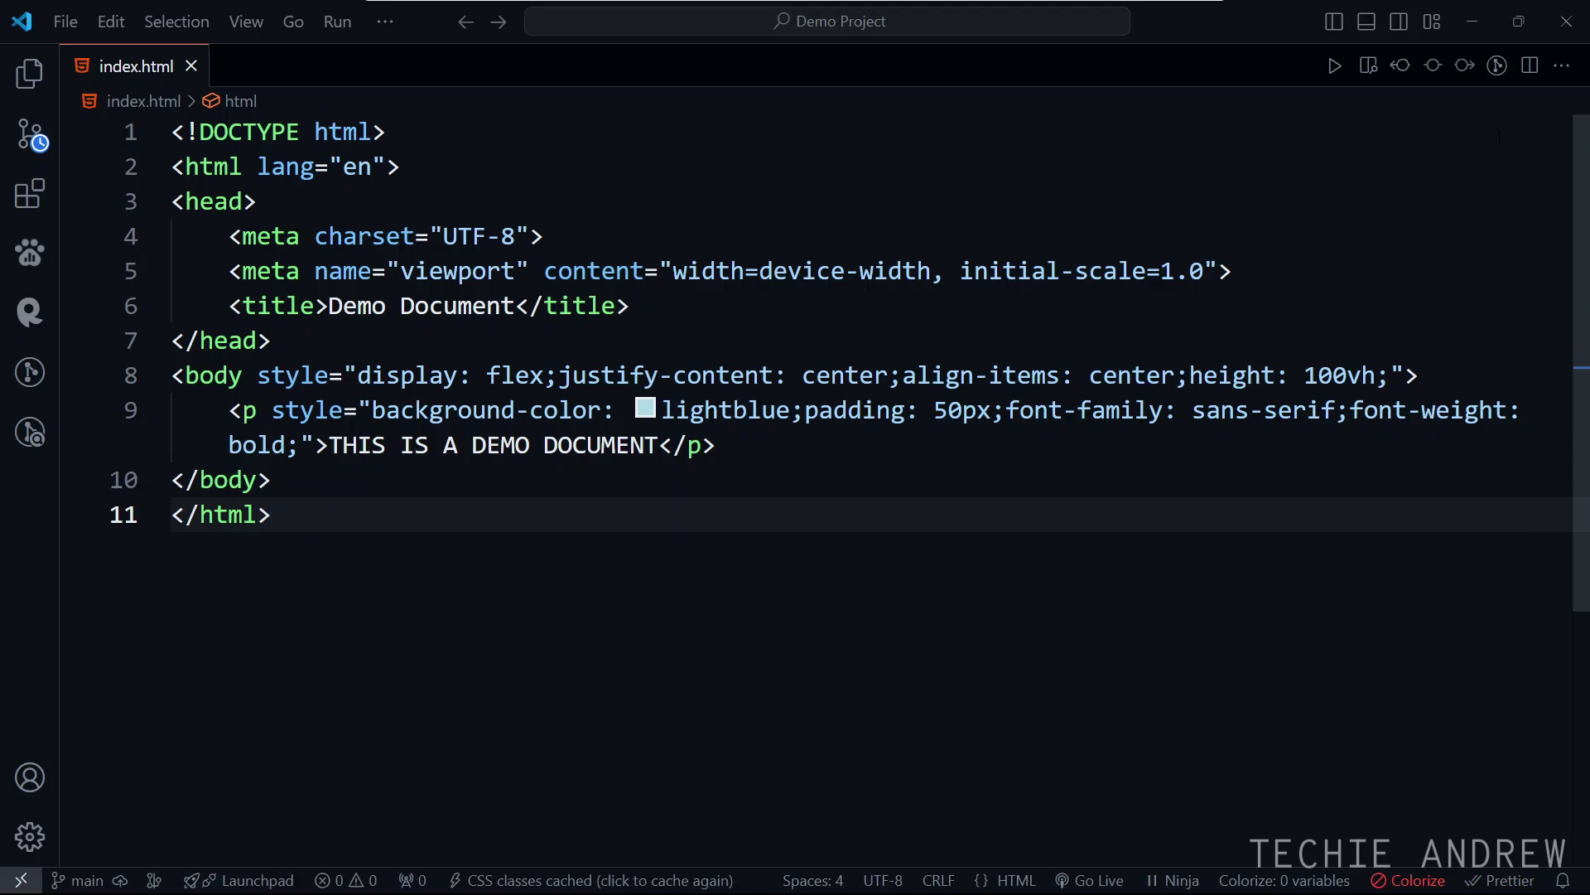
key("Up")
key("Up")
key("End")
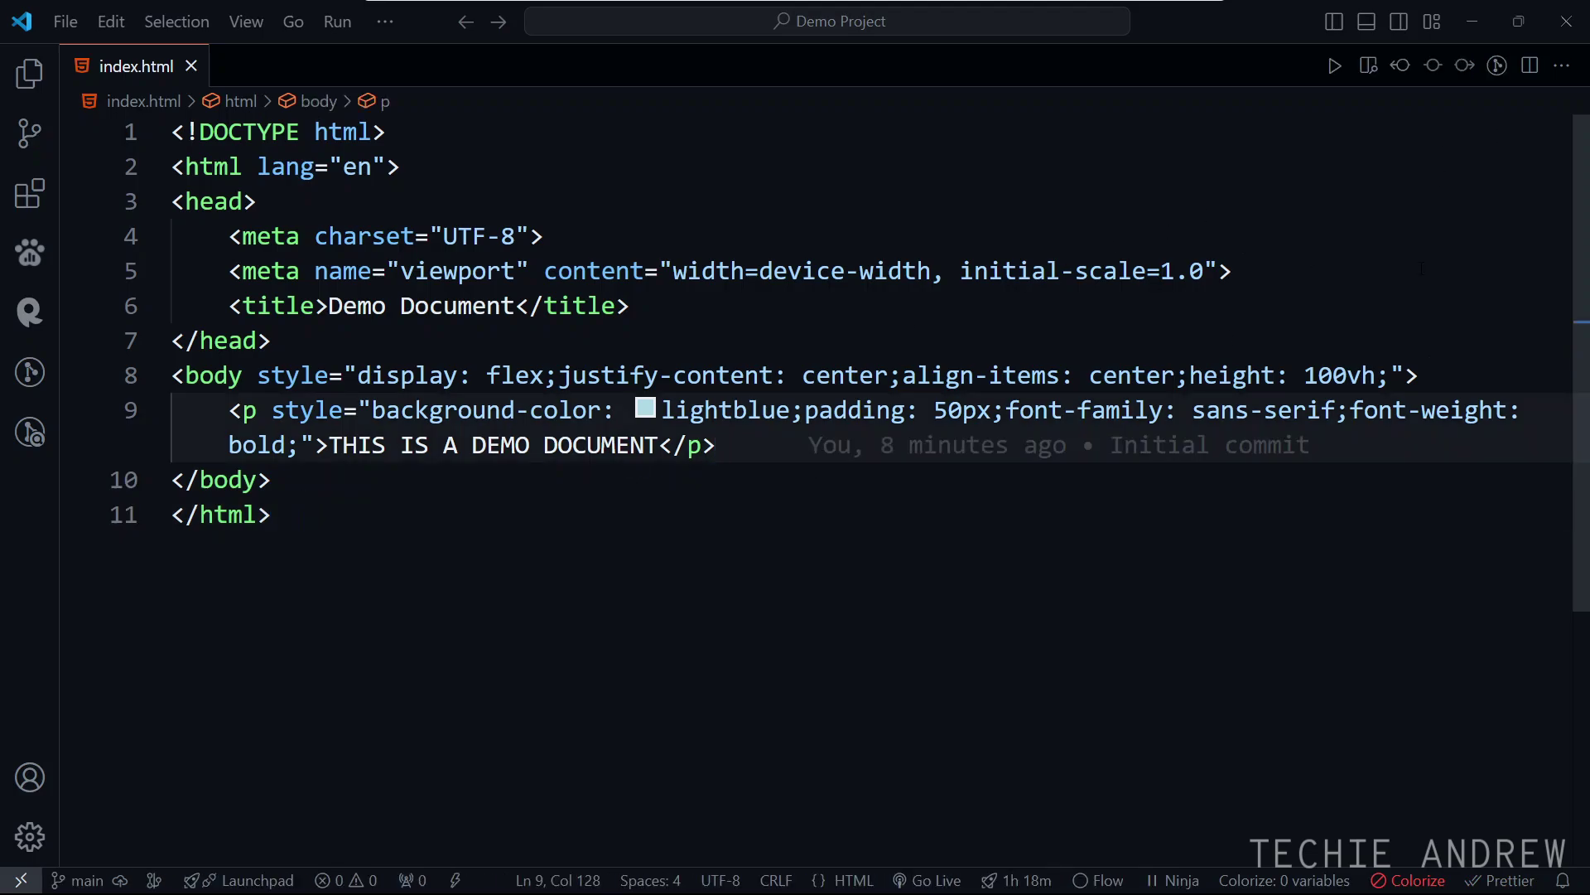
left_click(1476, 30)
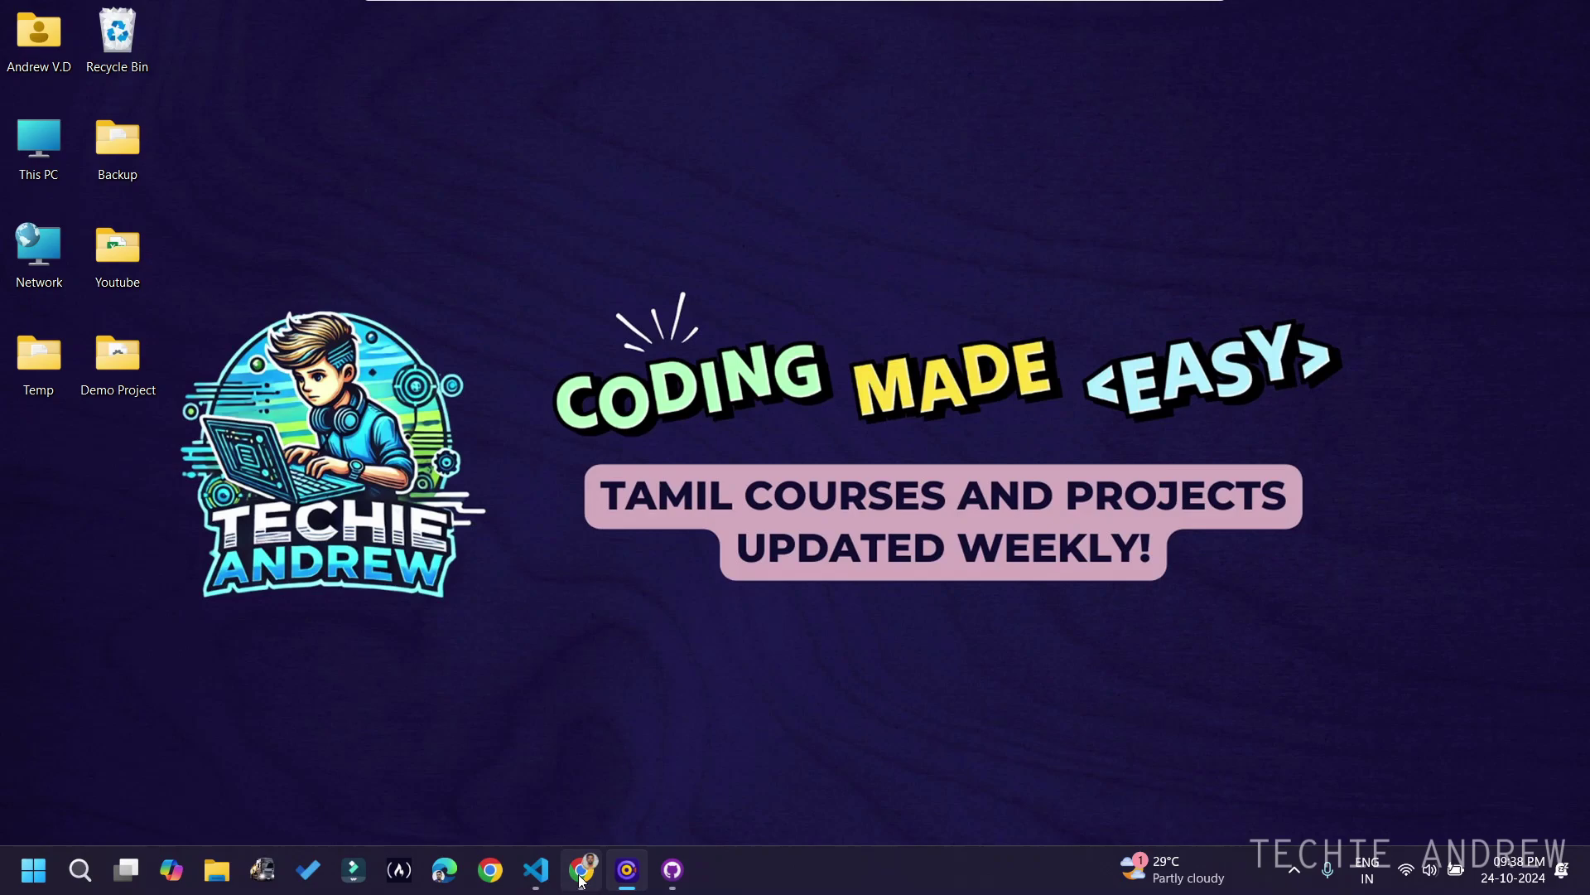
Return to GitHub Desktop and view the Demo Project's files in File Explorer
left_click(673, 870)
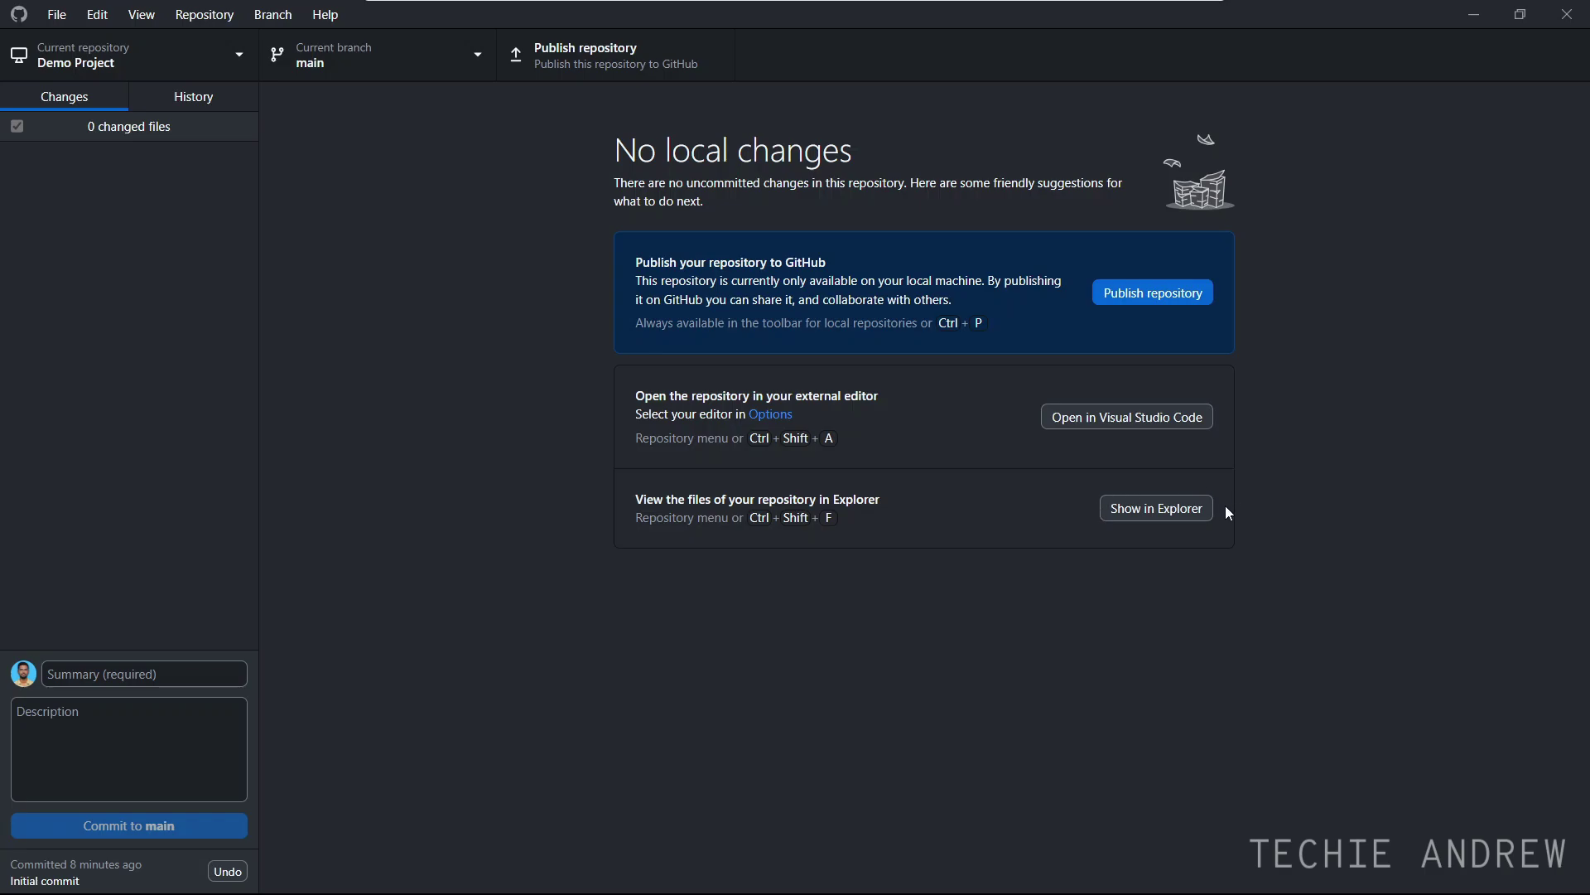
left_click(1154, 508)
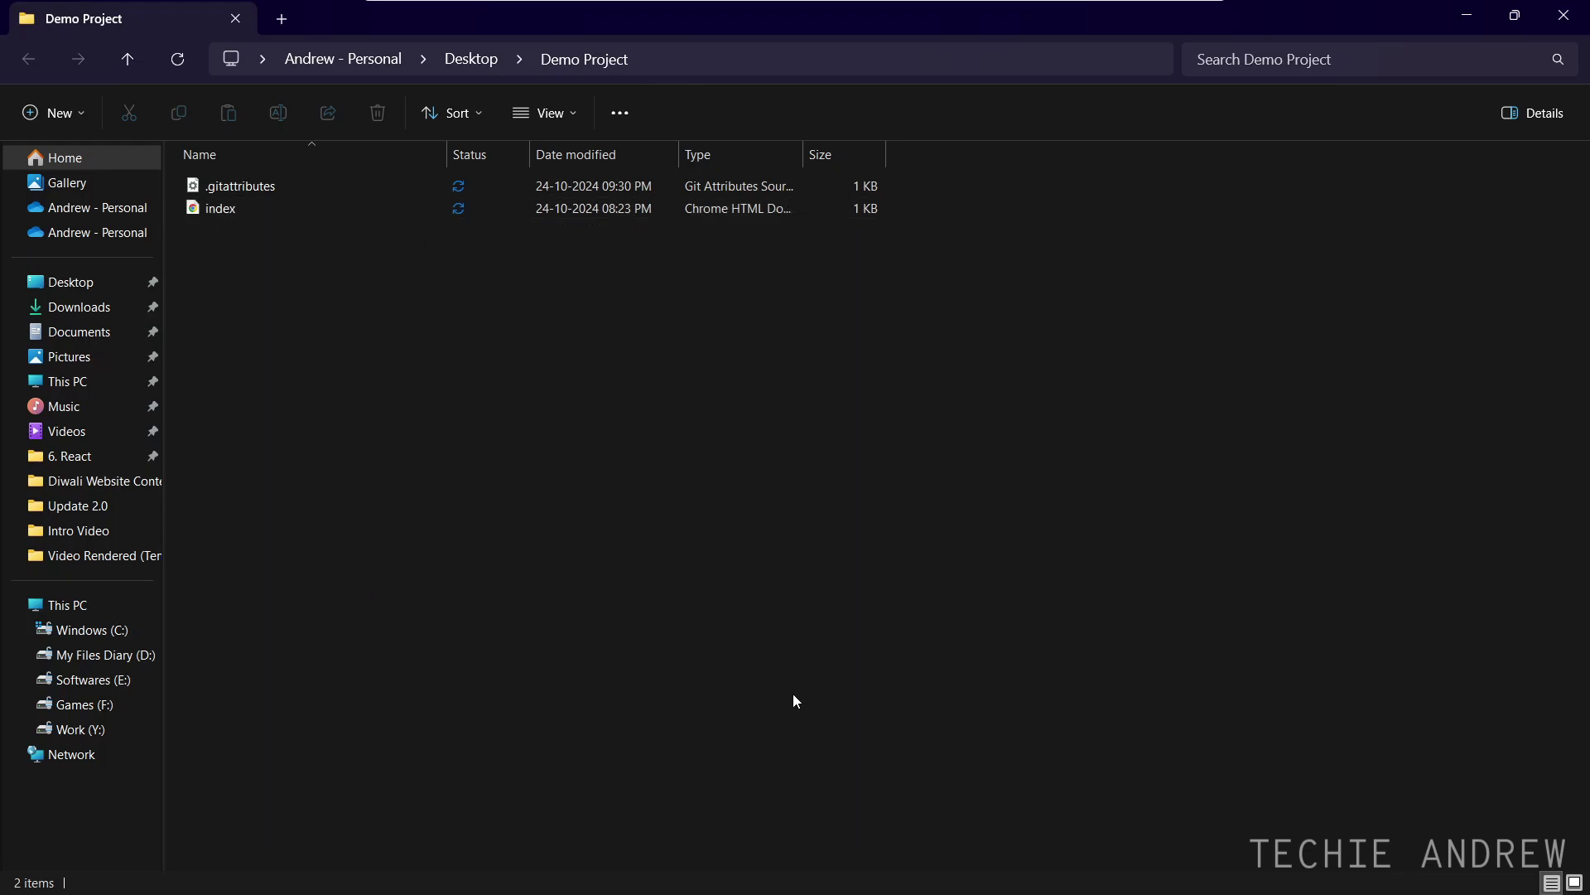
left_click(1562, 26)
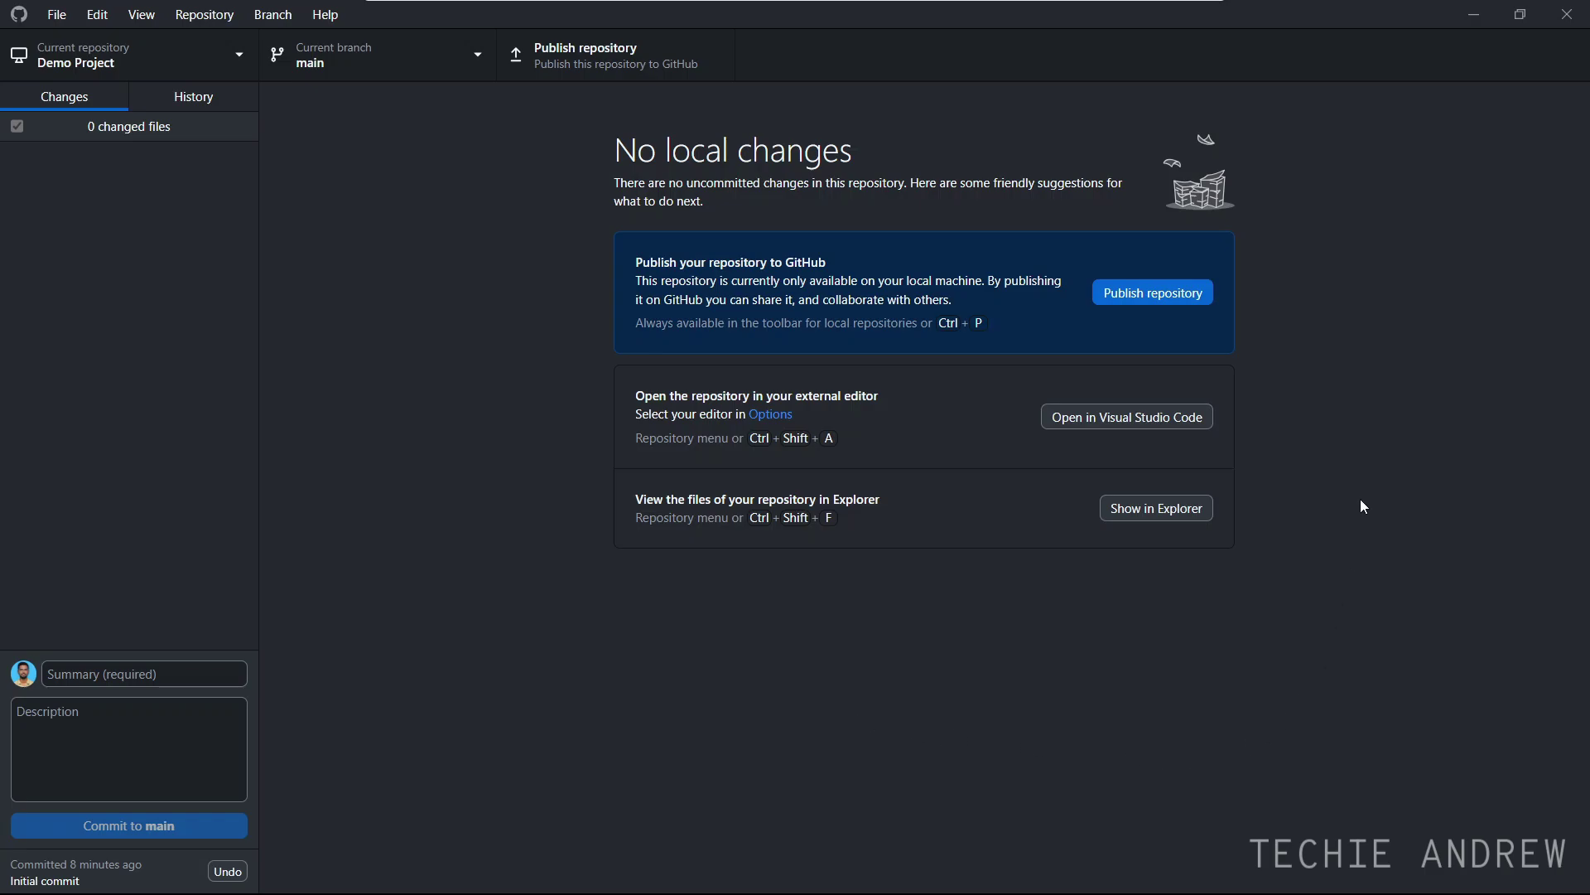
Publish the Demo Project repository to GitHub.com with the description Demo-Project and its code not kept private
left_click(1144, 294)
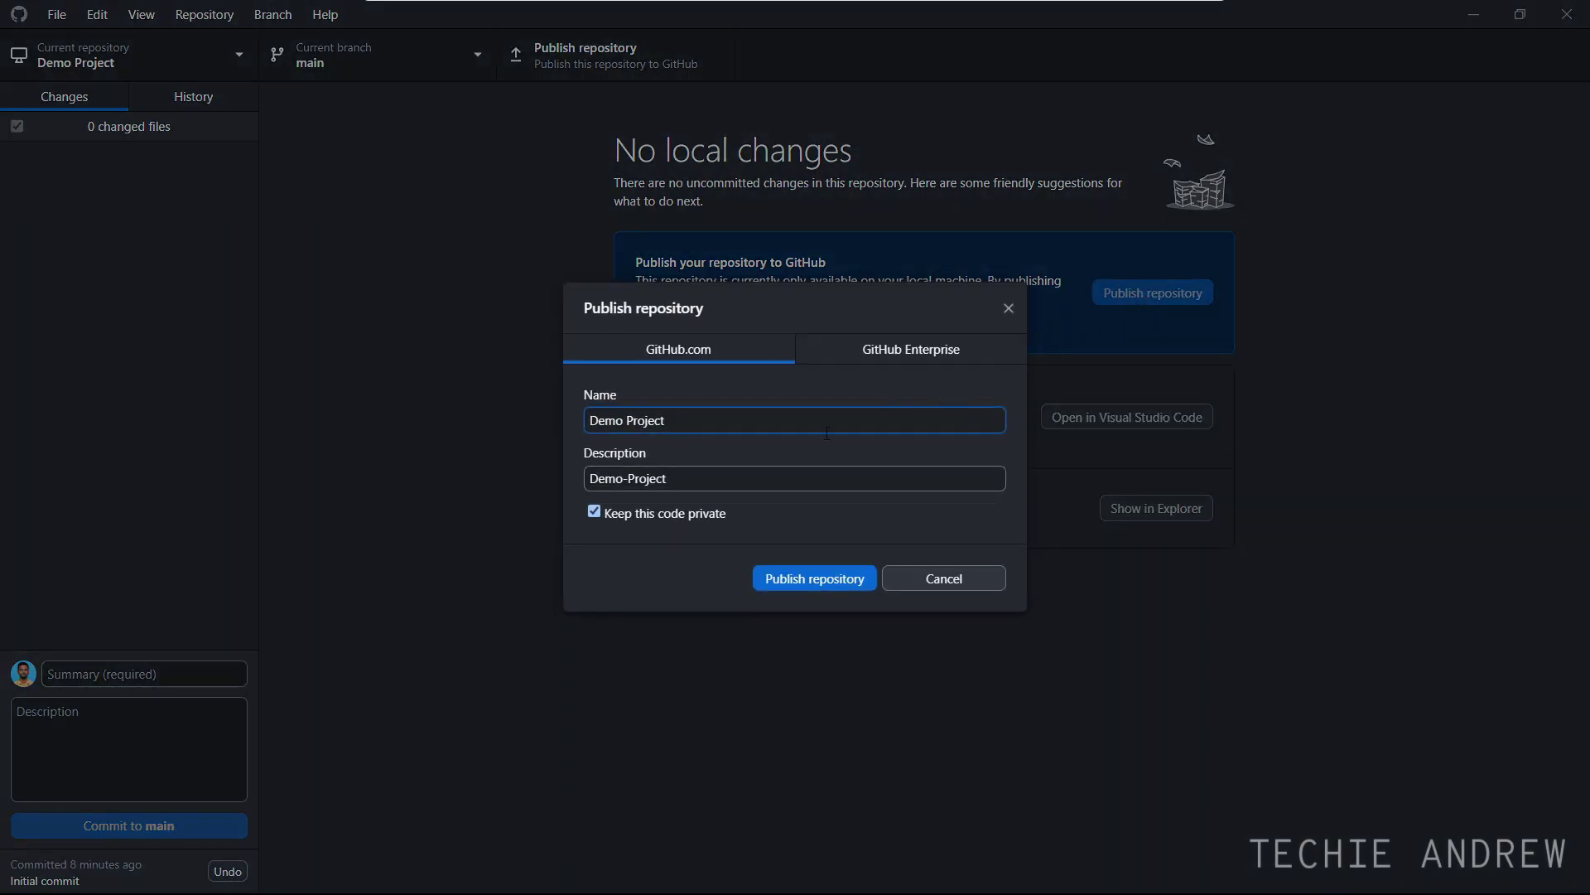
left_click_drag(589, 420, 666, 420)
left_click(666, 420)
left_click_drag(707, 478, 589, 478)
left_click(733, 482)
left_click(684, 515)
left_click(816, 580)
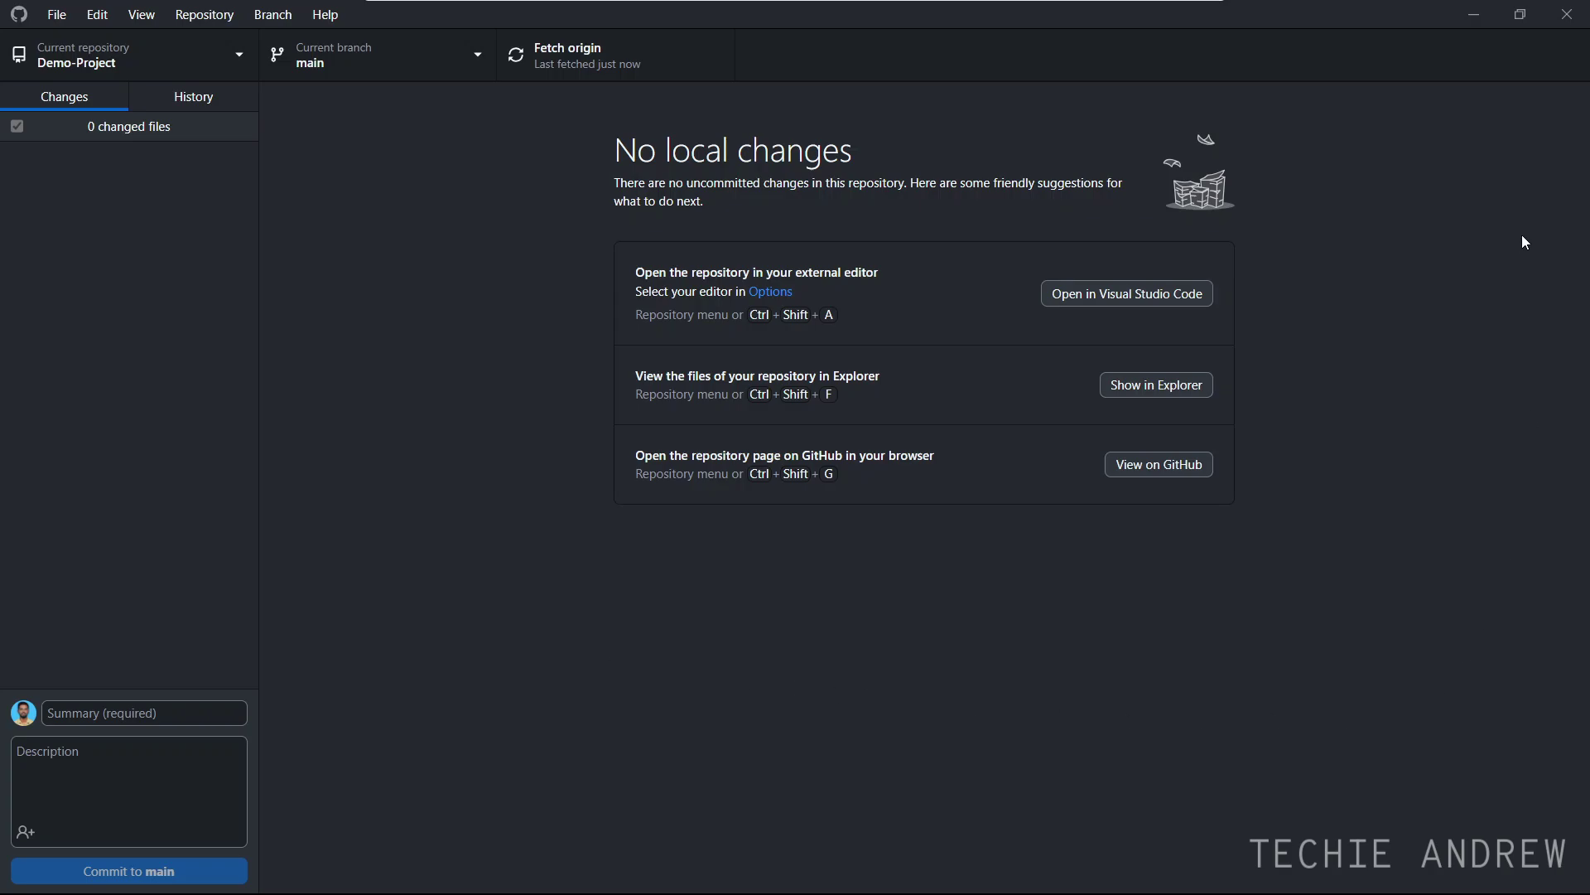
Switch to Chrome, reload the GitHub profile, and open the Demo-Project repository from the account's repositories
left_click(1472, 18)
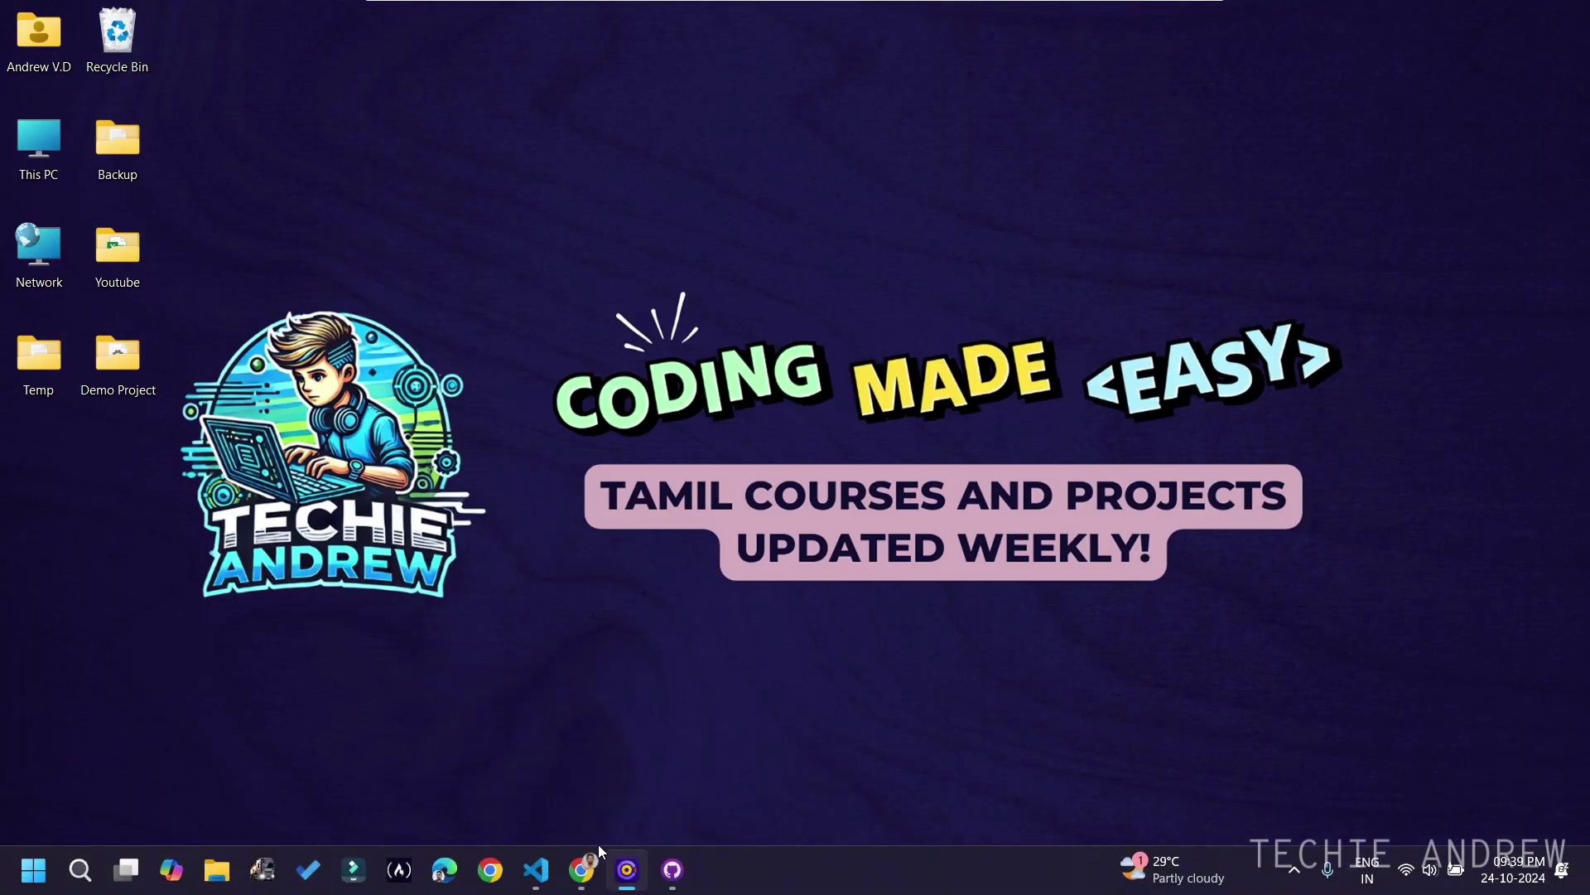
left_click(598, 862)
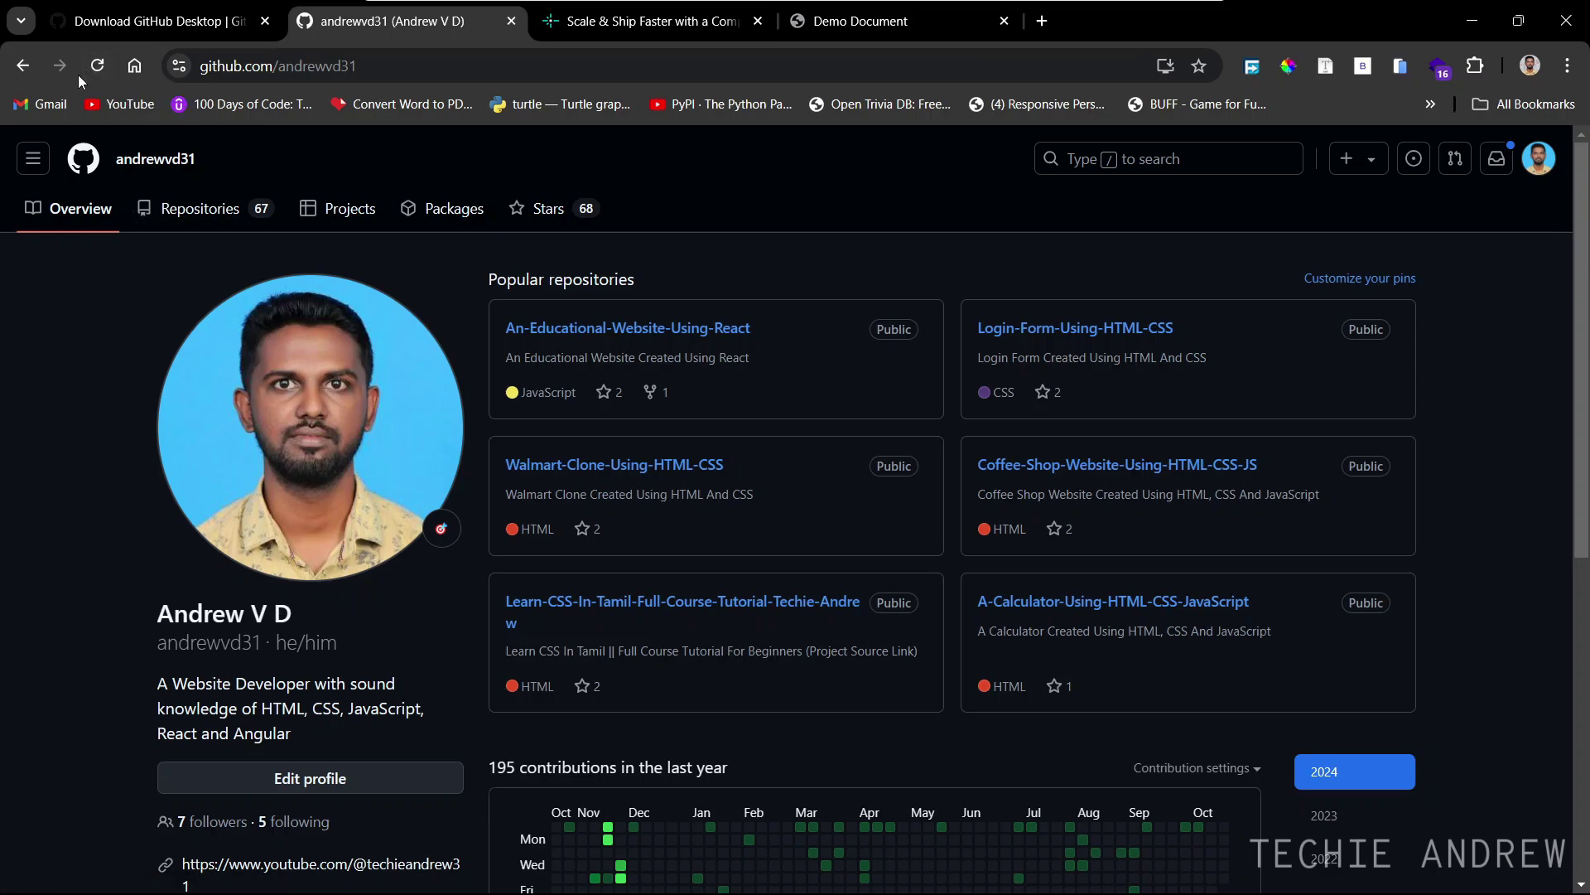
key("F5")
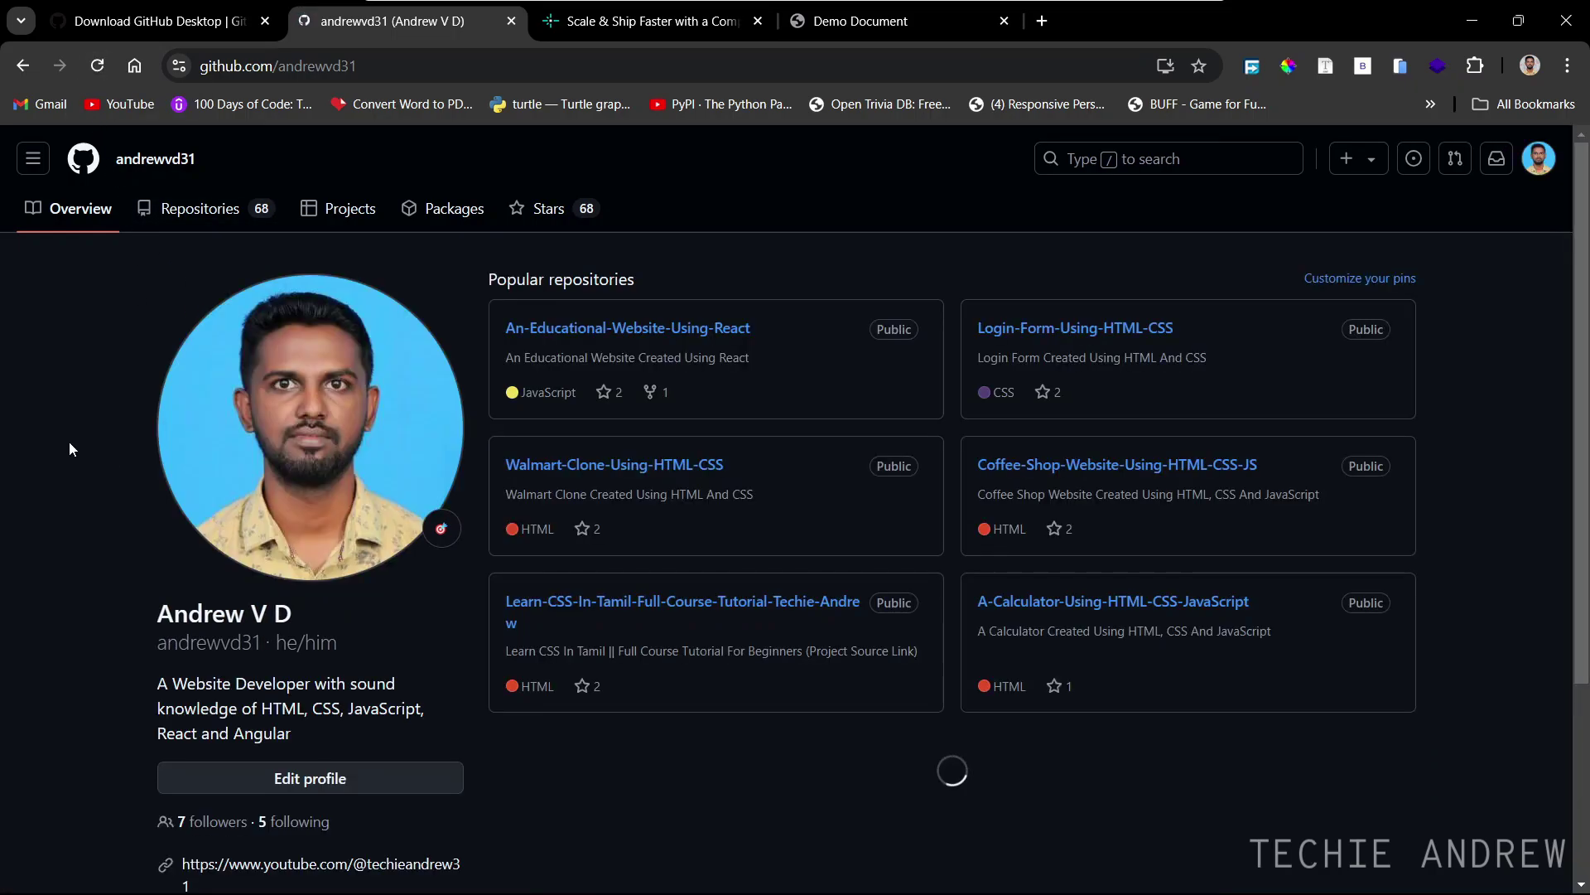
left_click(1539, 160)
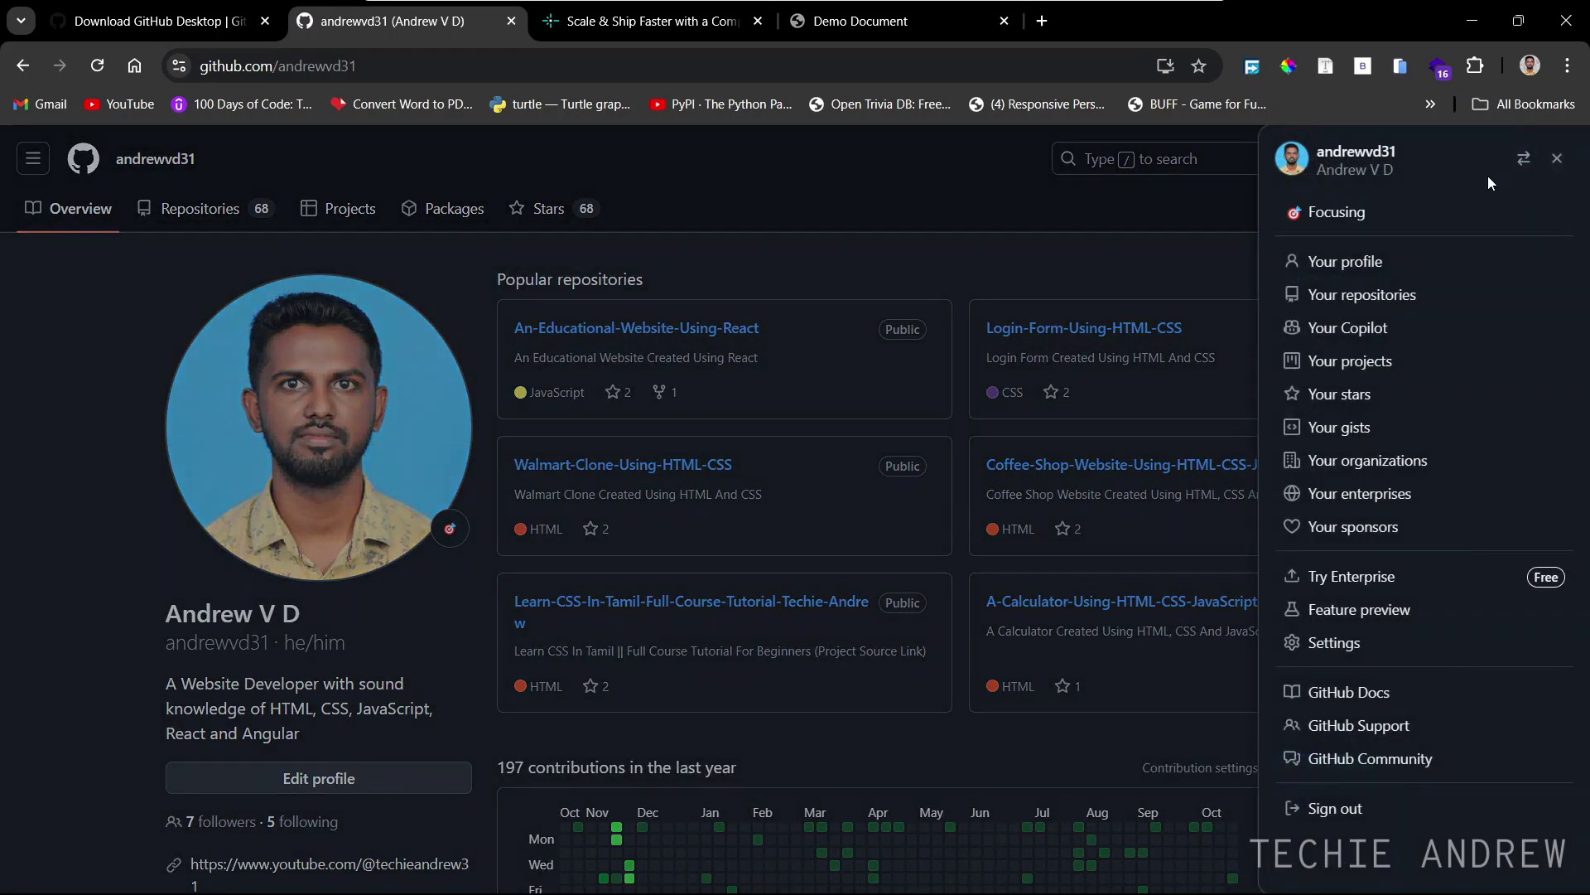
left_click(1352, 305)
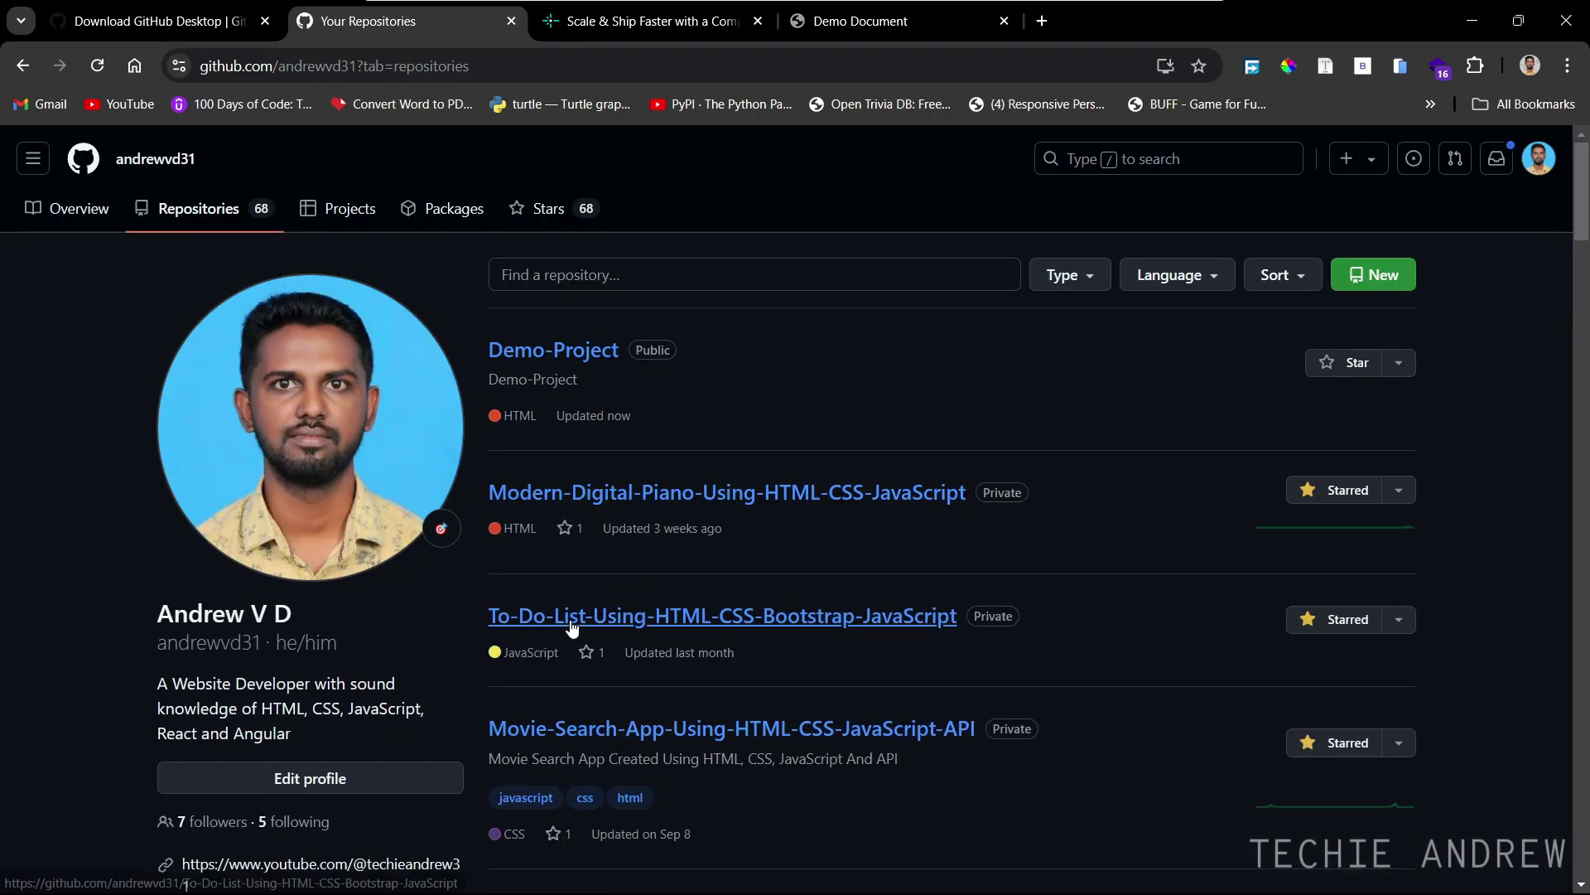
left_click(559, 362)
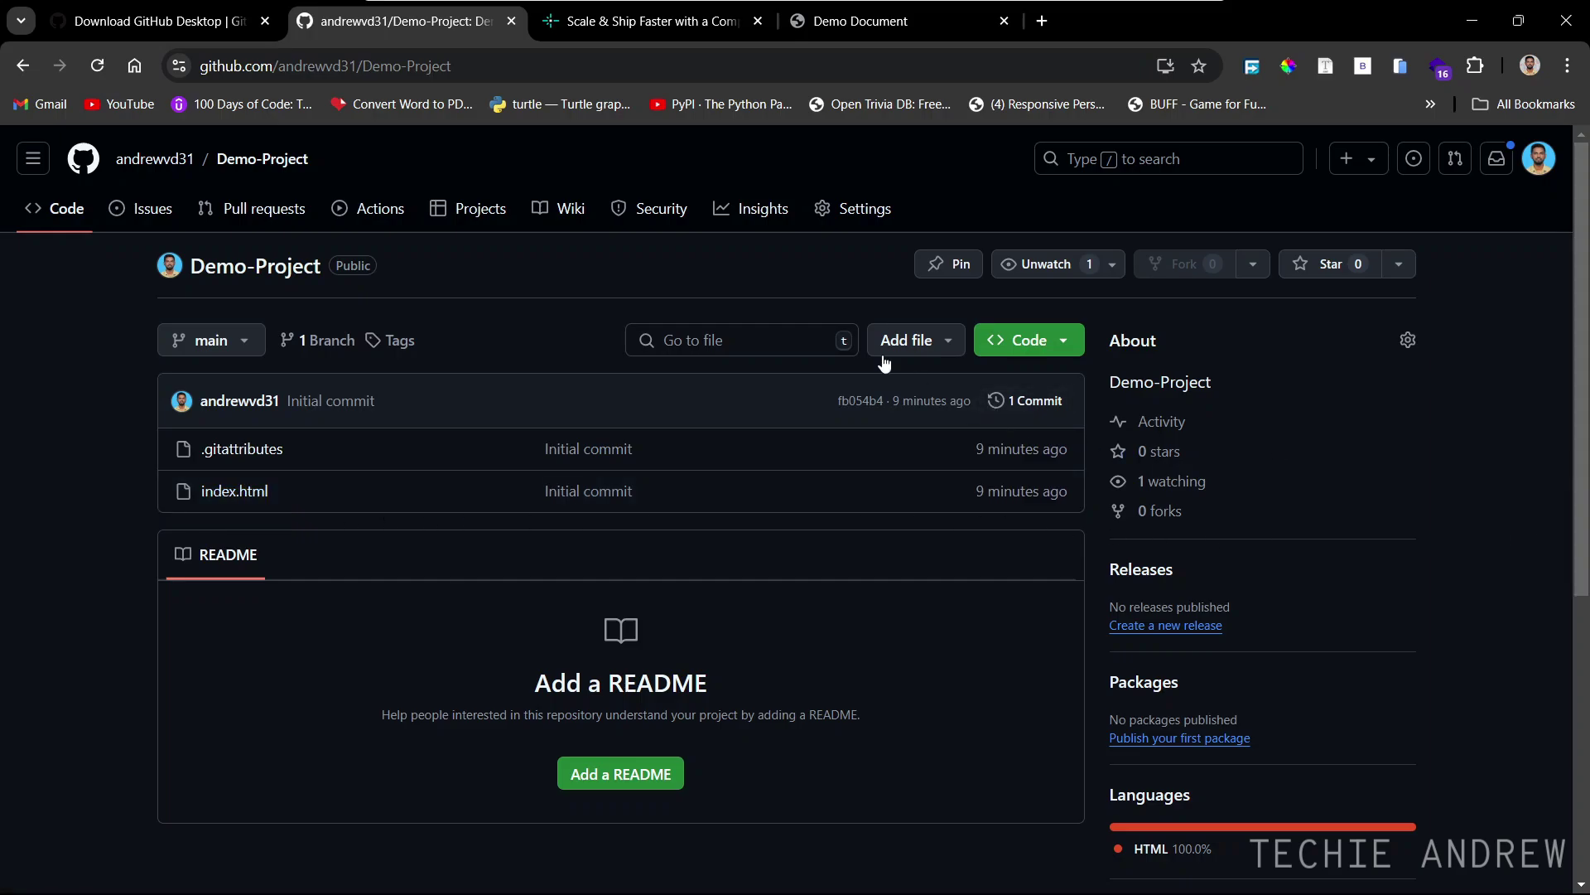
Switch to the Netlify site, view its sign-up options, and return to its home page
left_click(592, 25)
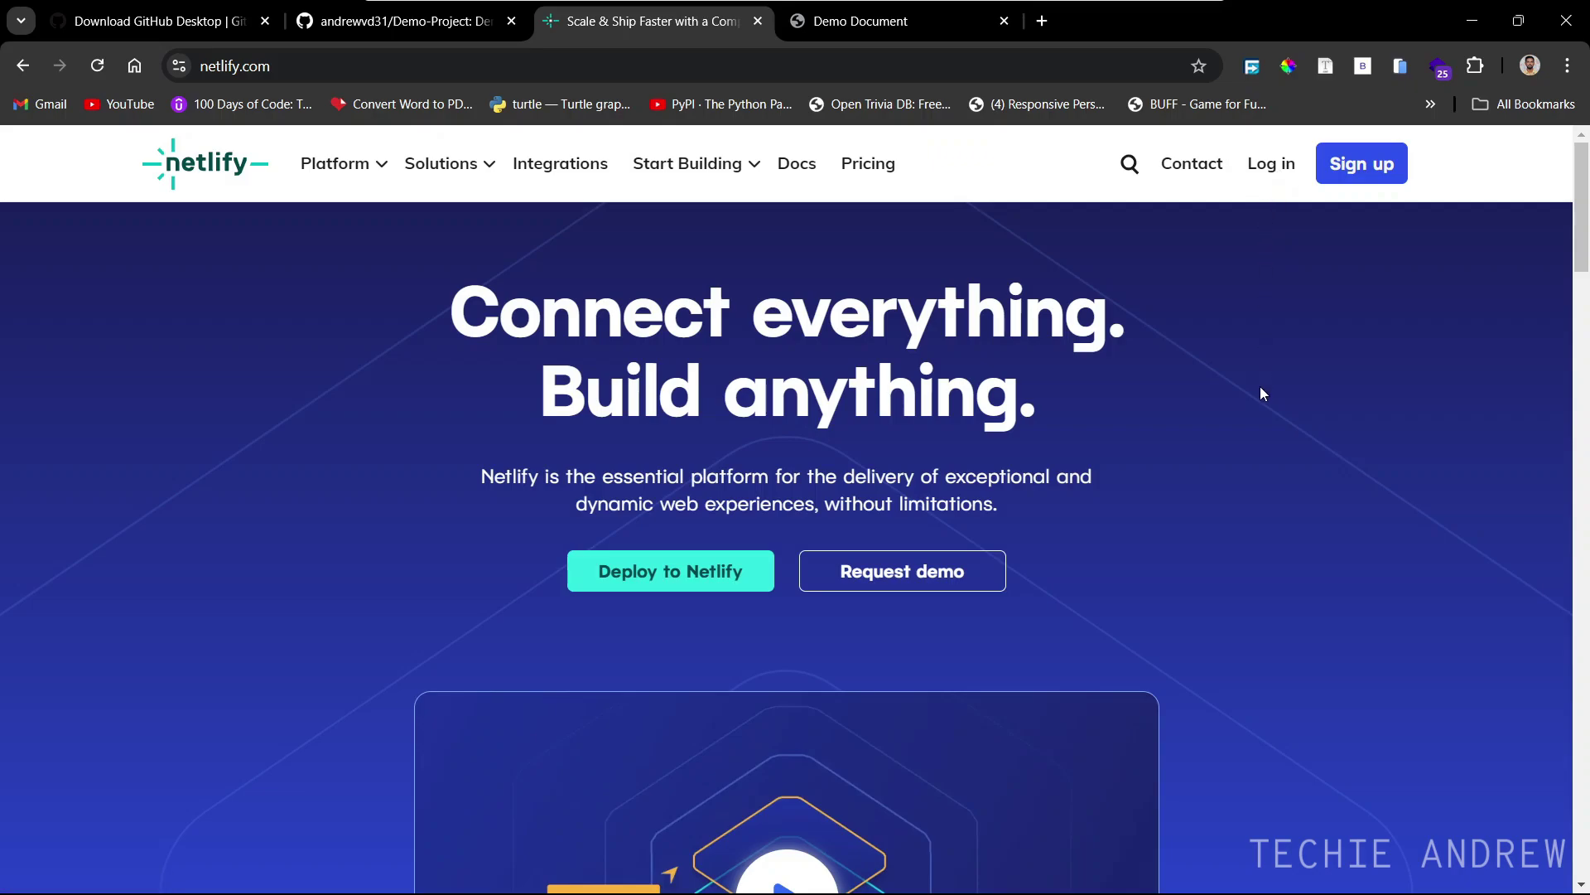
left_click(1367, 174)
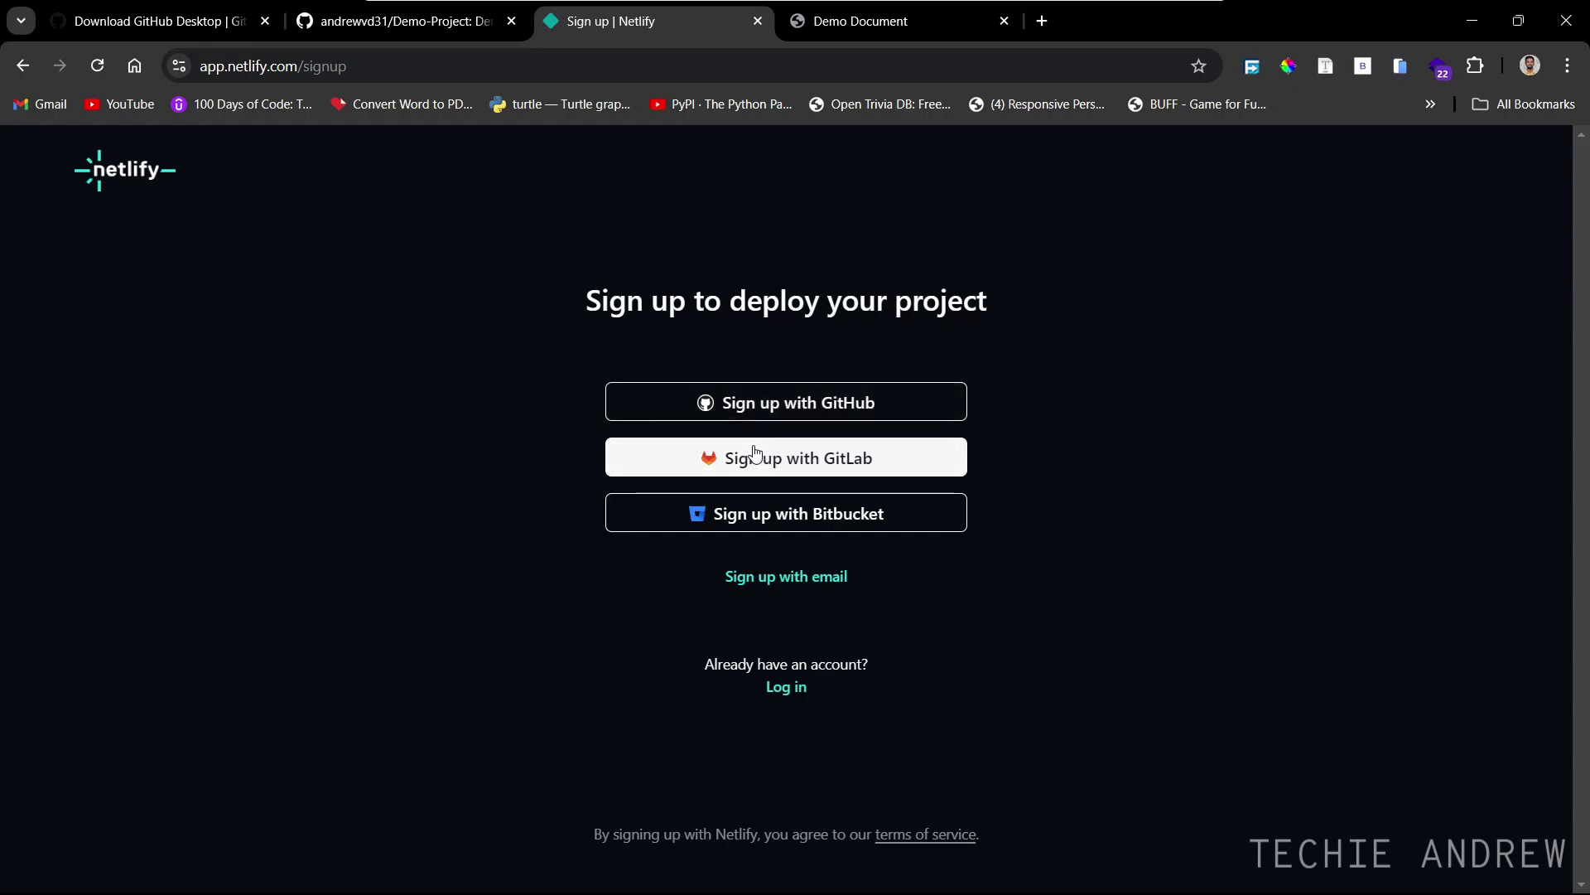
left_click(23, 68)
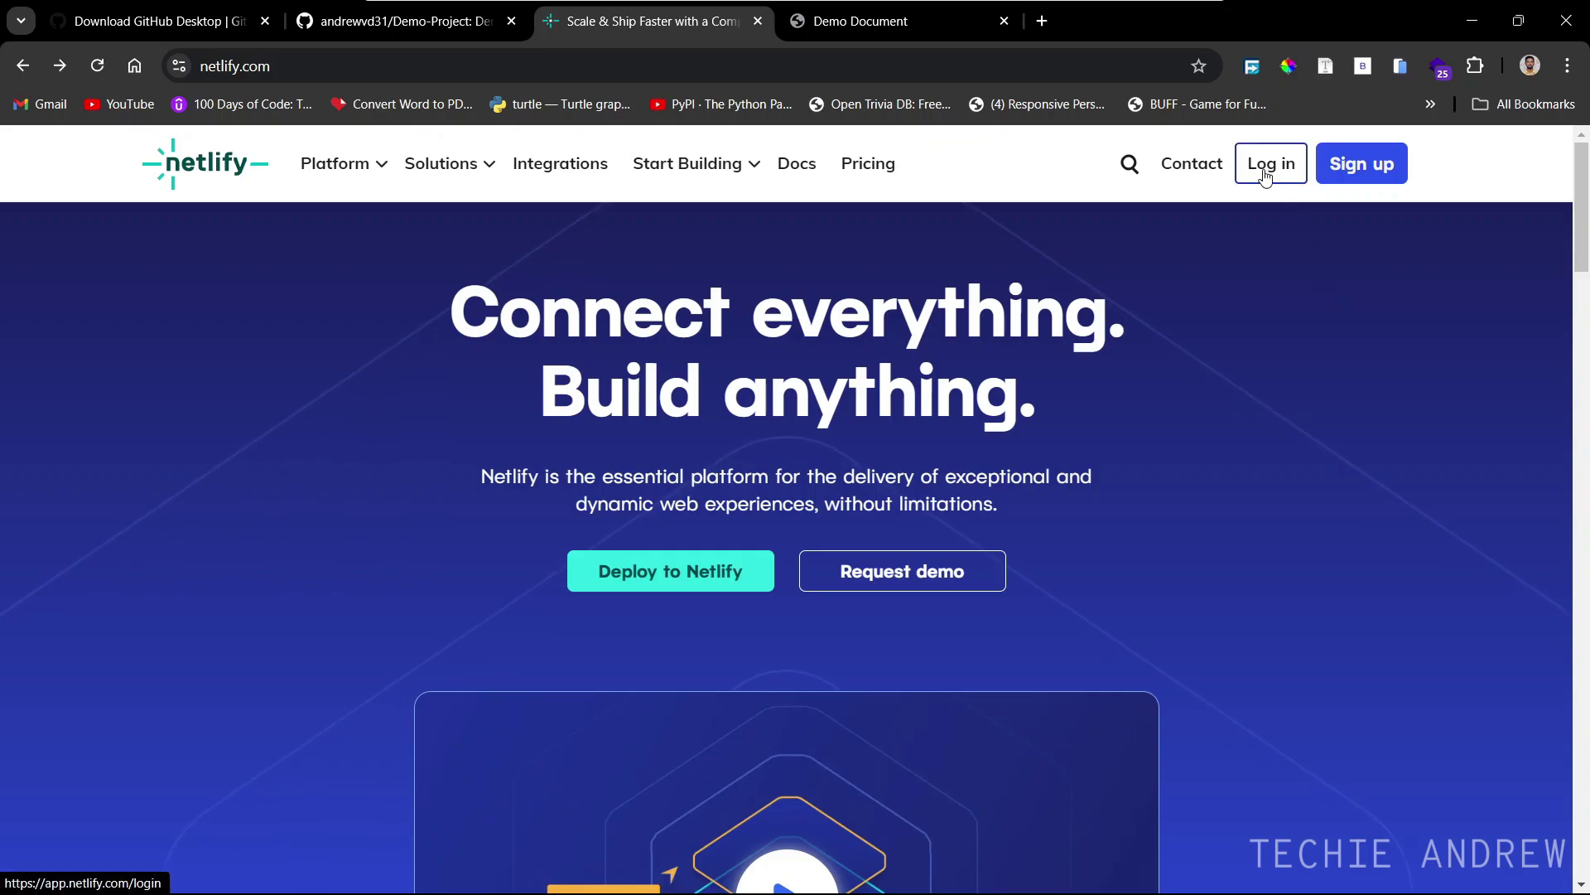
Log in to Netlify with GitHub, verify the two-factor authentication code, and dismiss the feedback survey
left_click(1279, 174)
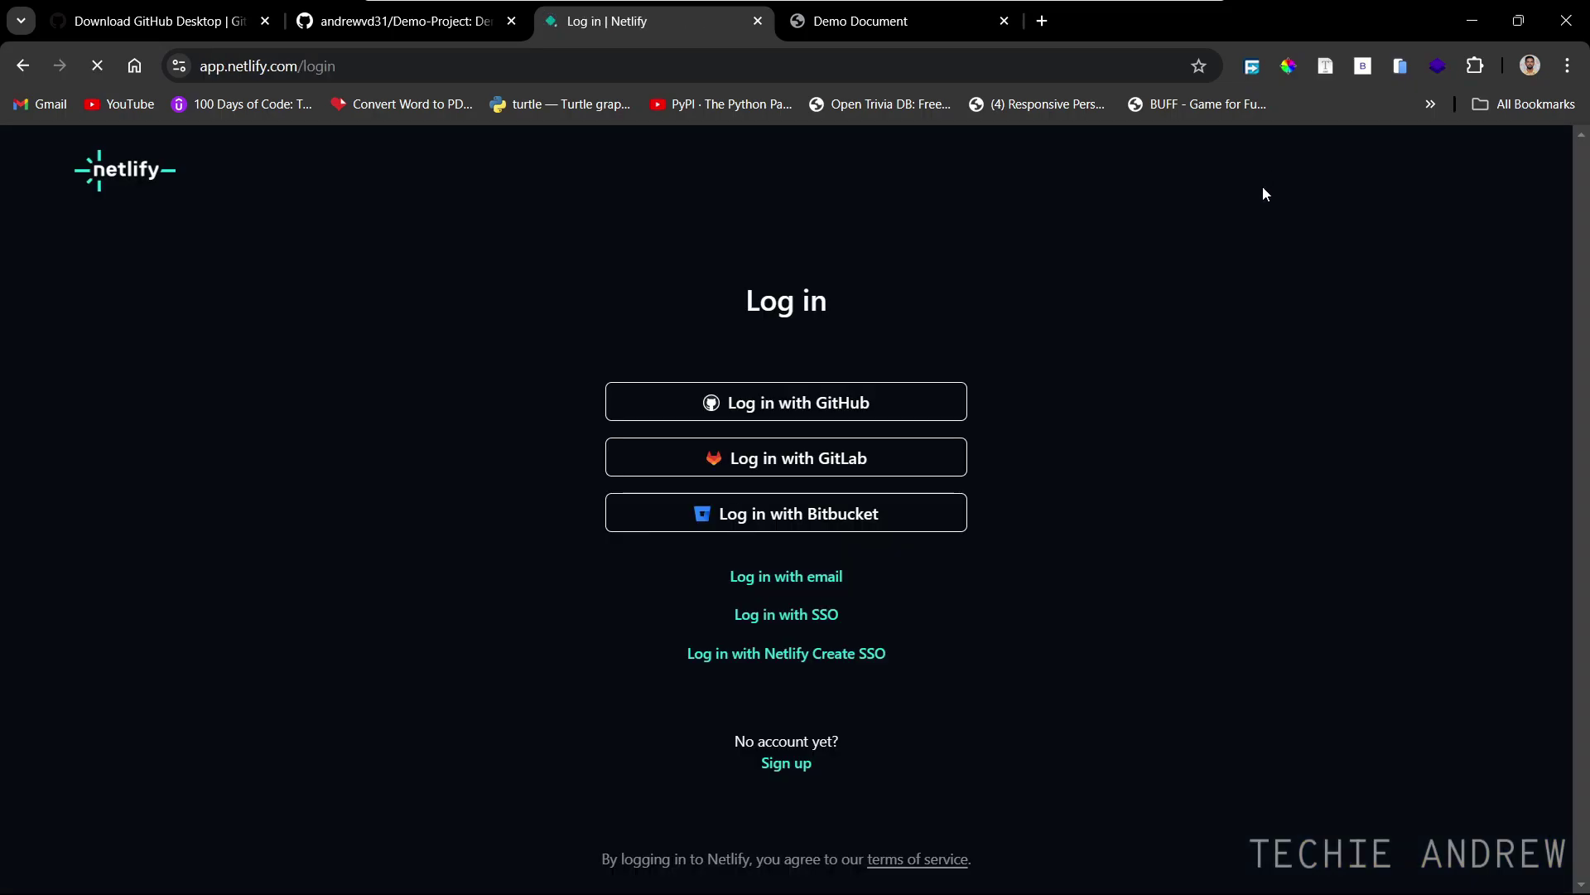
left_click(765, 406)
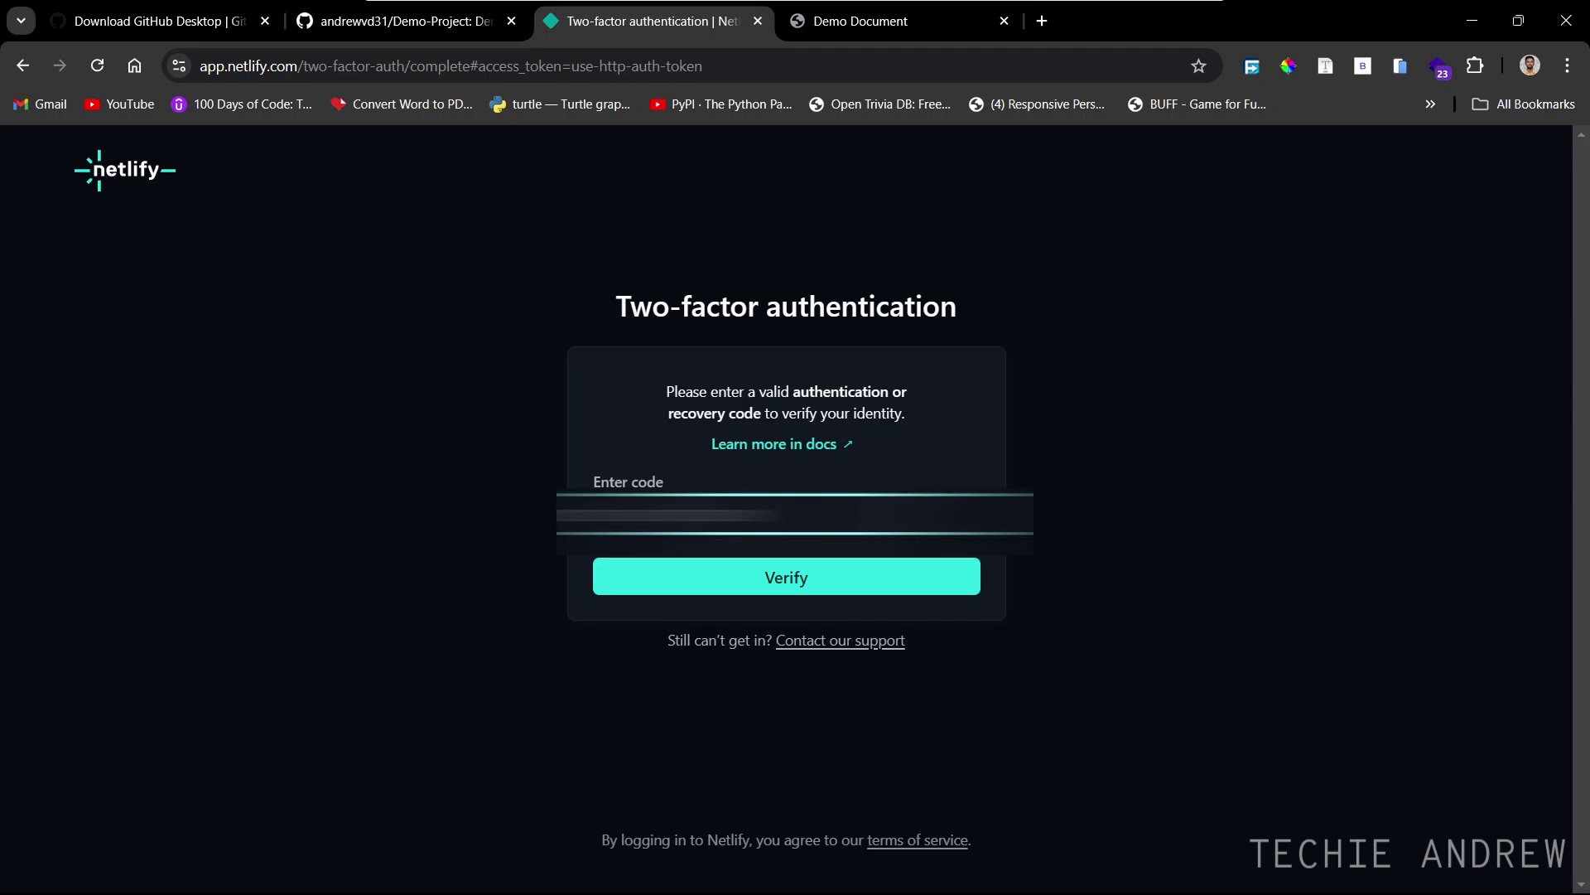
left_click(806, 578)
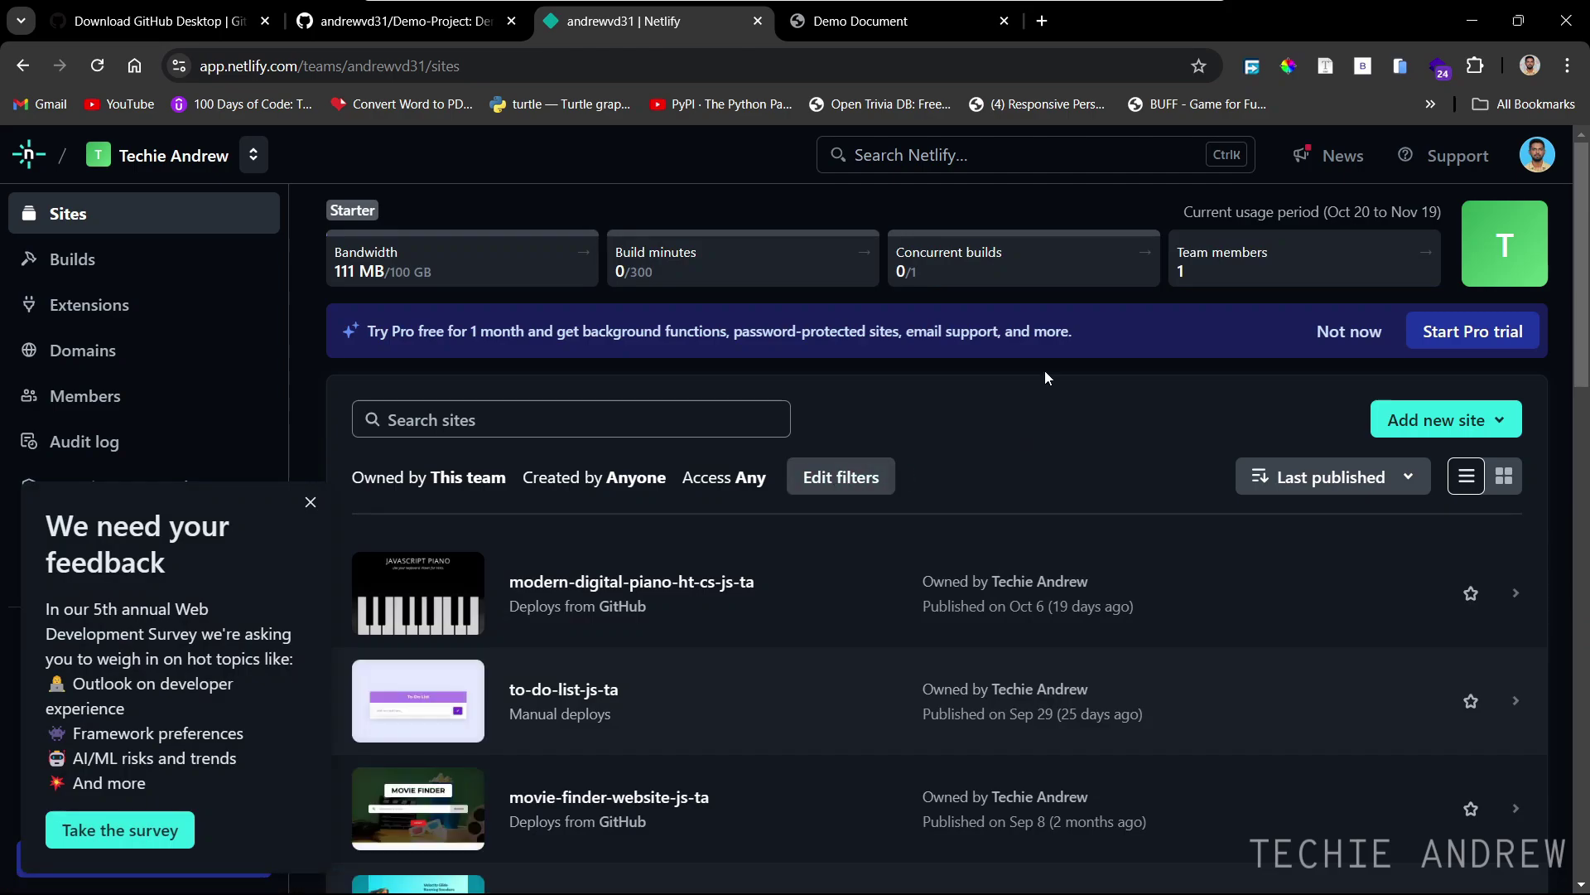
left_click(312, 503)
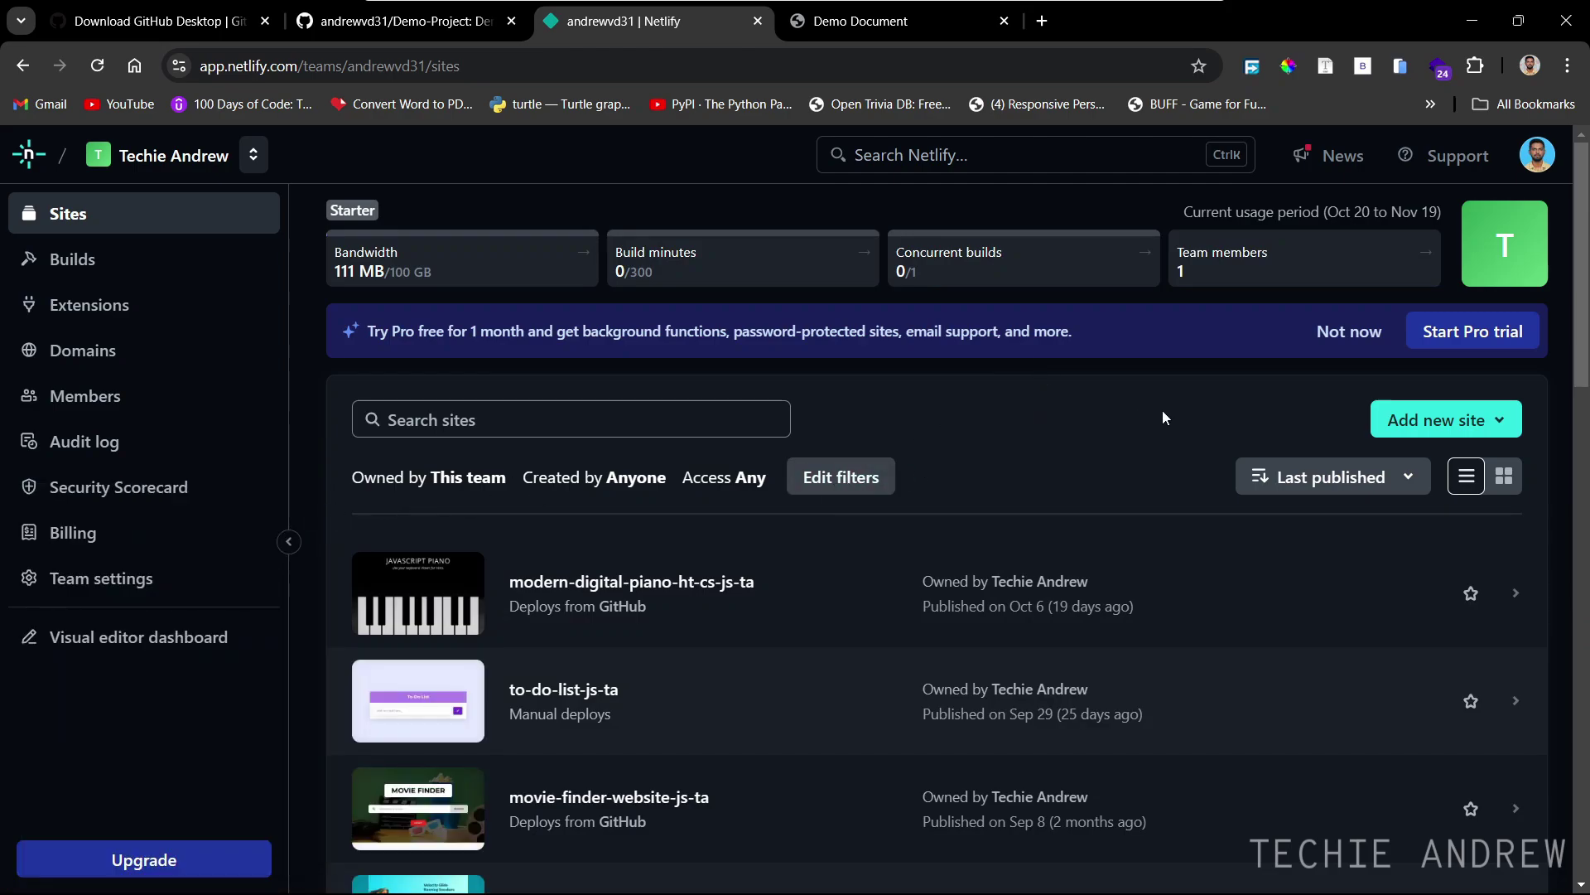
Dismiss the Pro trial offer and start adding a new site by importing an existing project
scroll(1190, 410, "down", 1)
scroll(1190, 410, "down", 2)
scroll(1185, 415, "up", 3)
left_click(1331, 338)
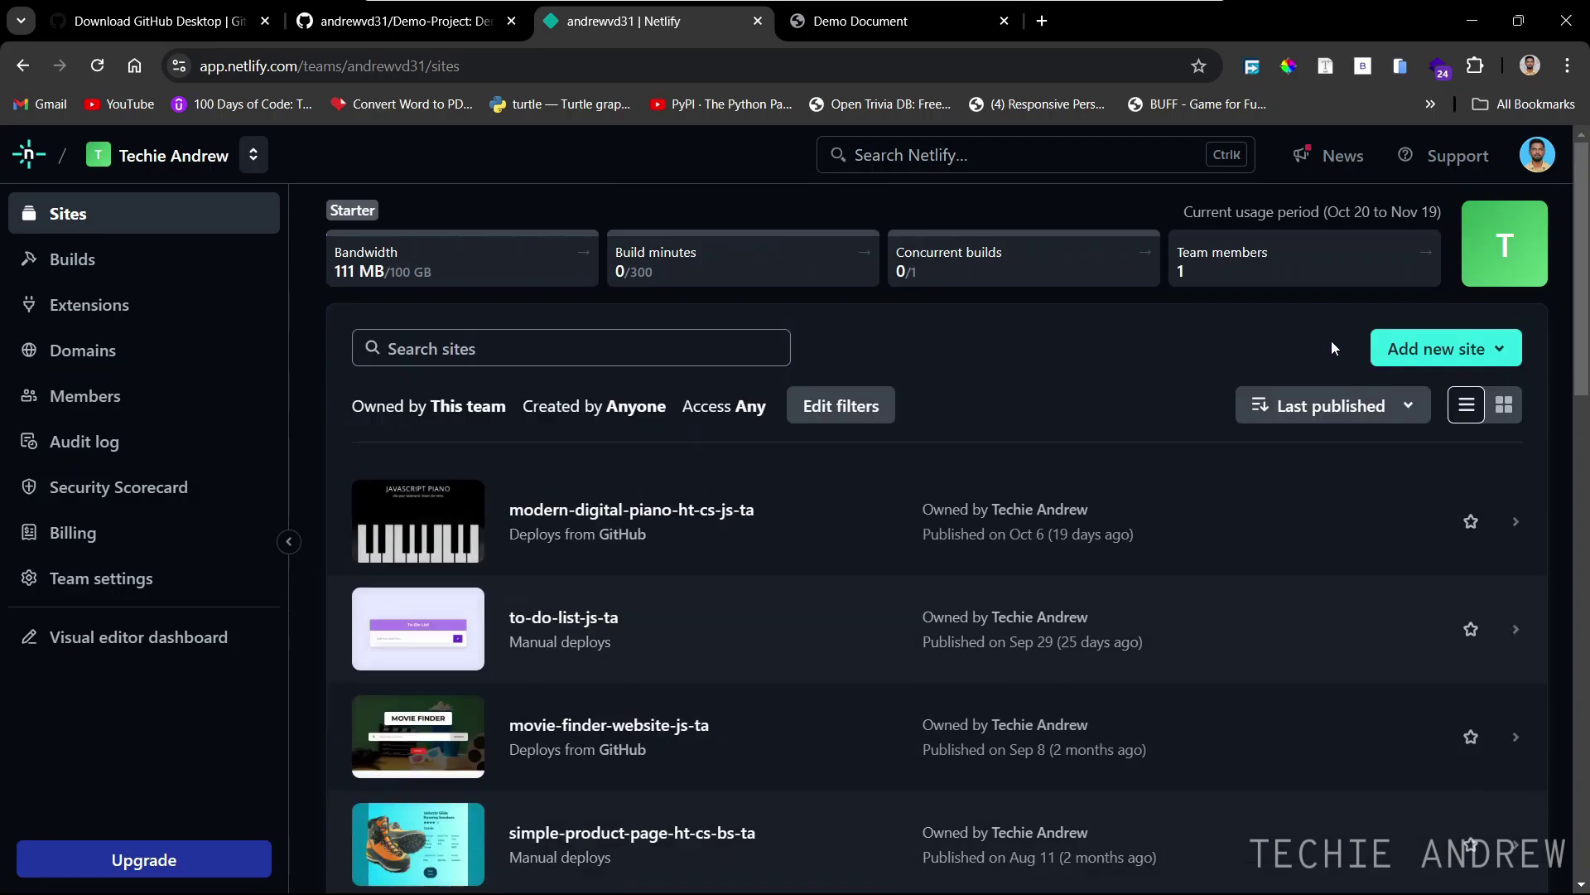
left_click(1505, 350)
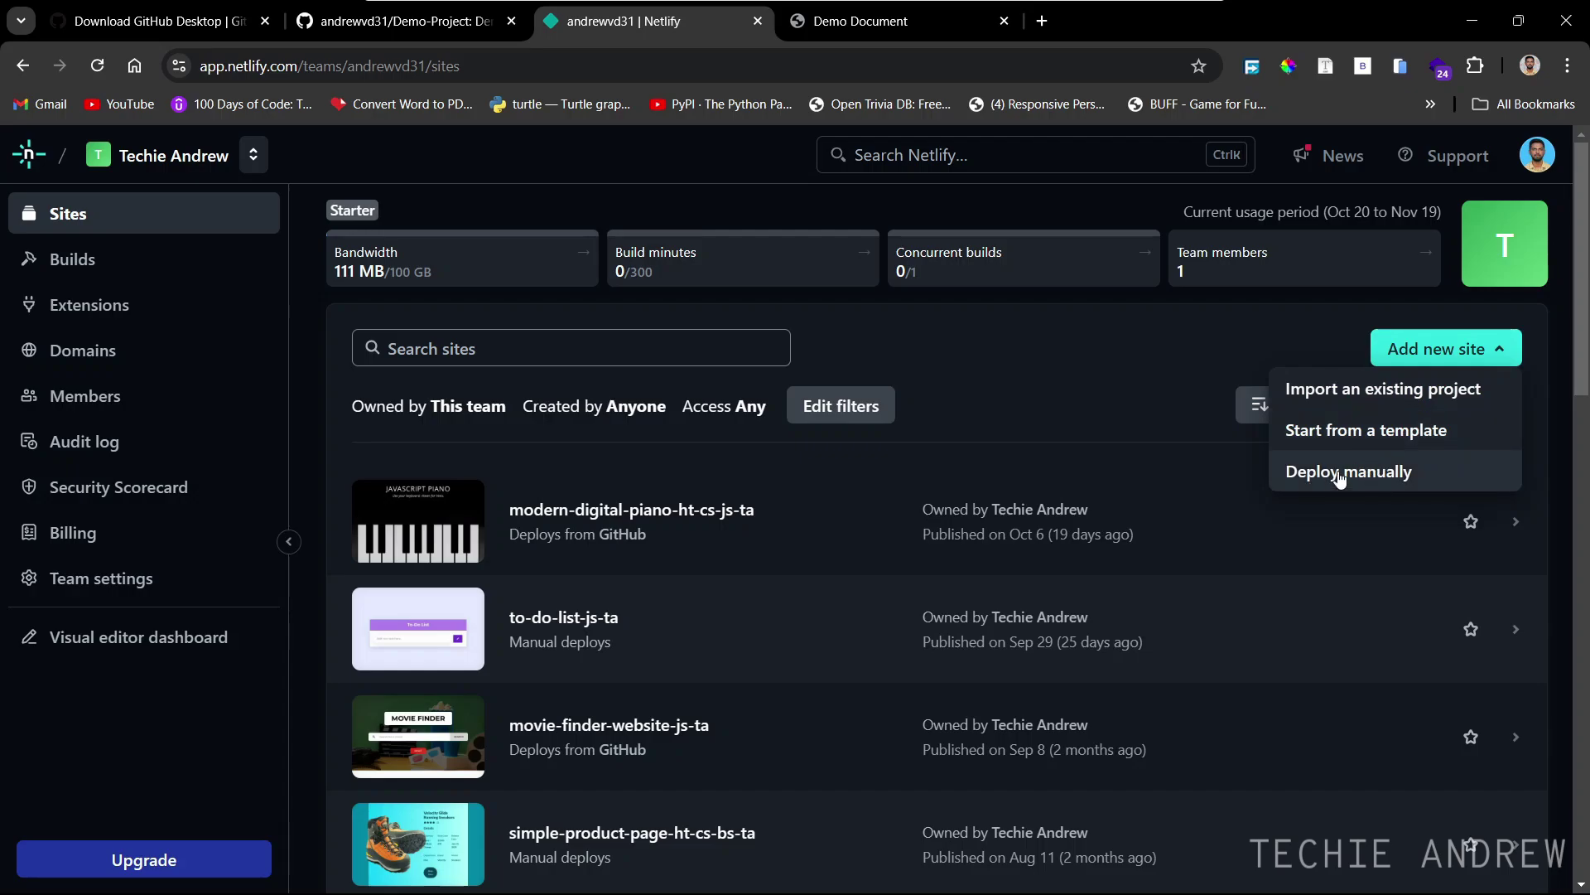
left_click(1351, 401)
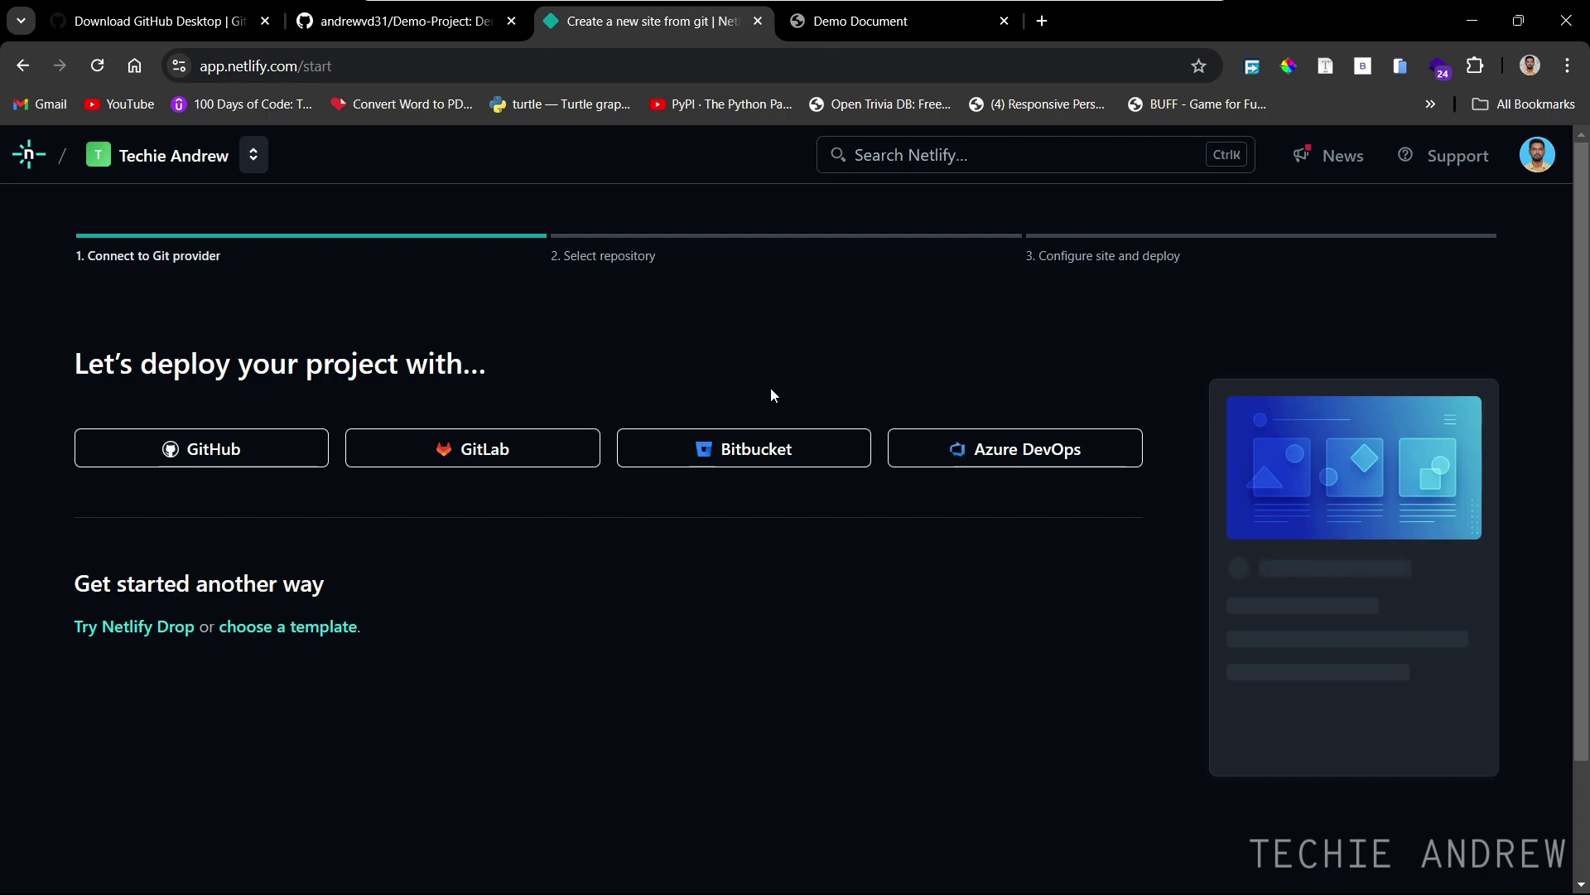
Choose GitHub as the Git provider to deploy the project with
left_click_drag(71, 370, 482, 367)
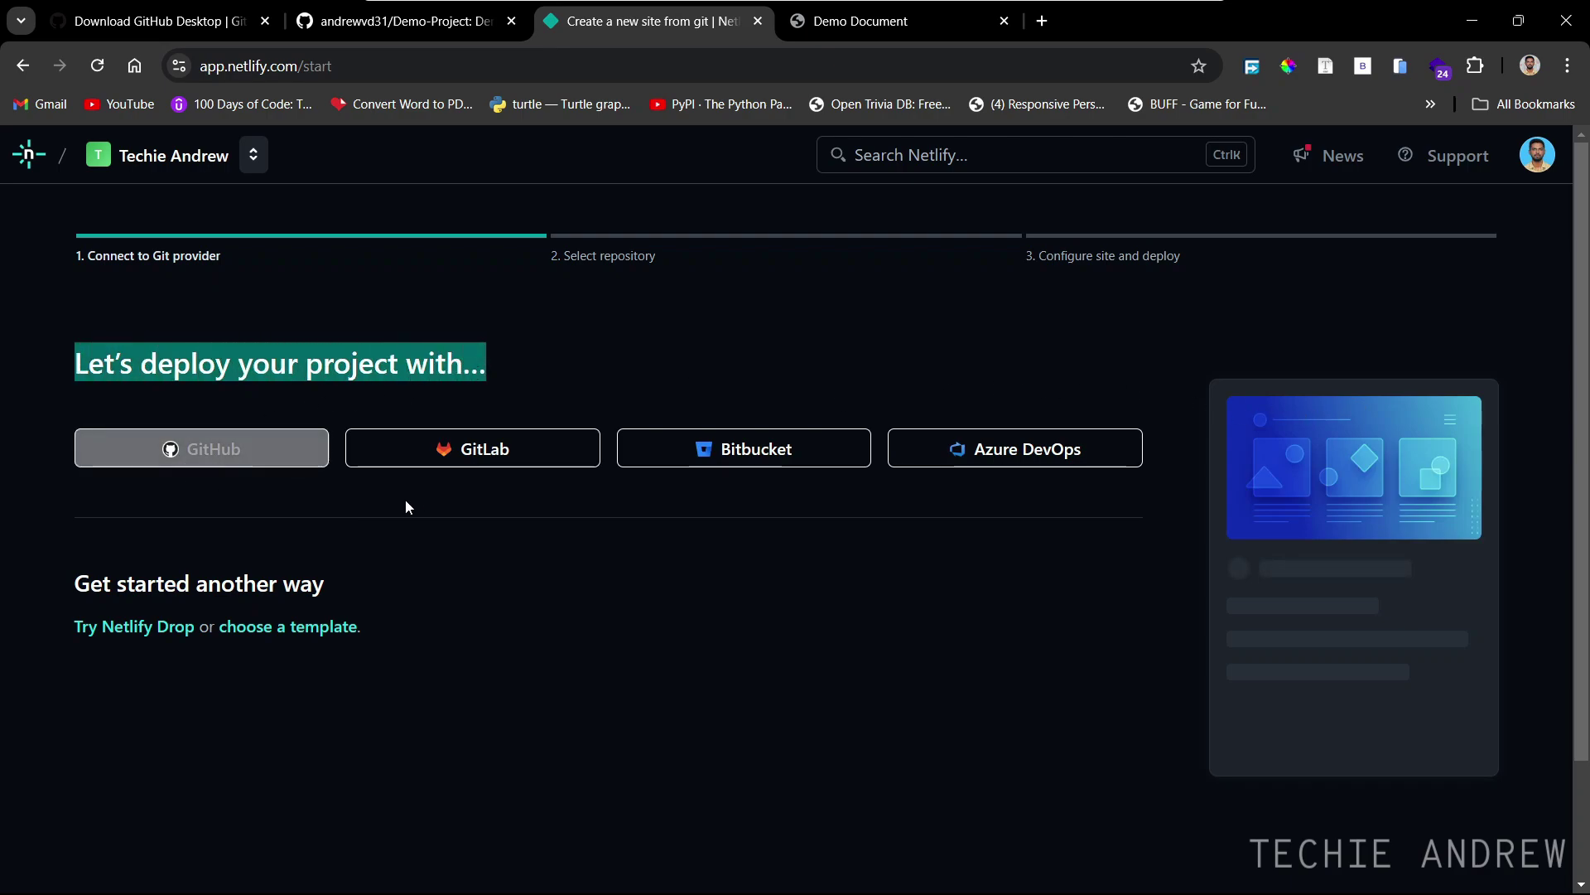
left_click(300, 502)
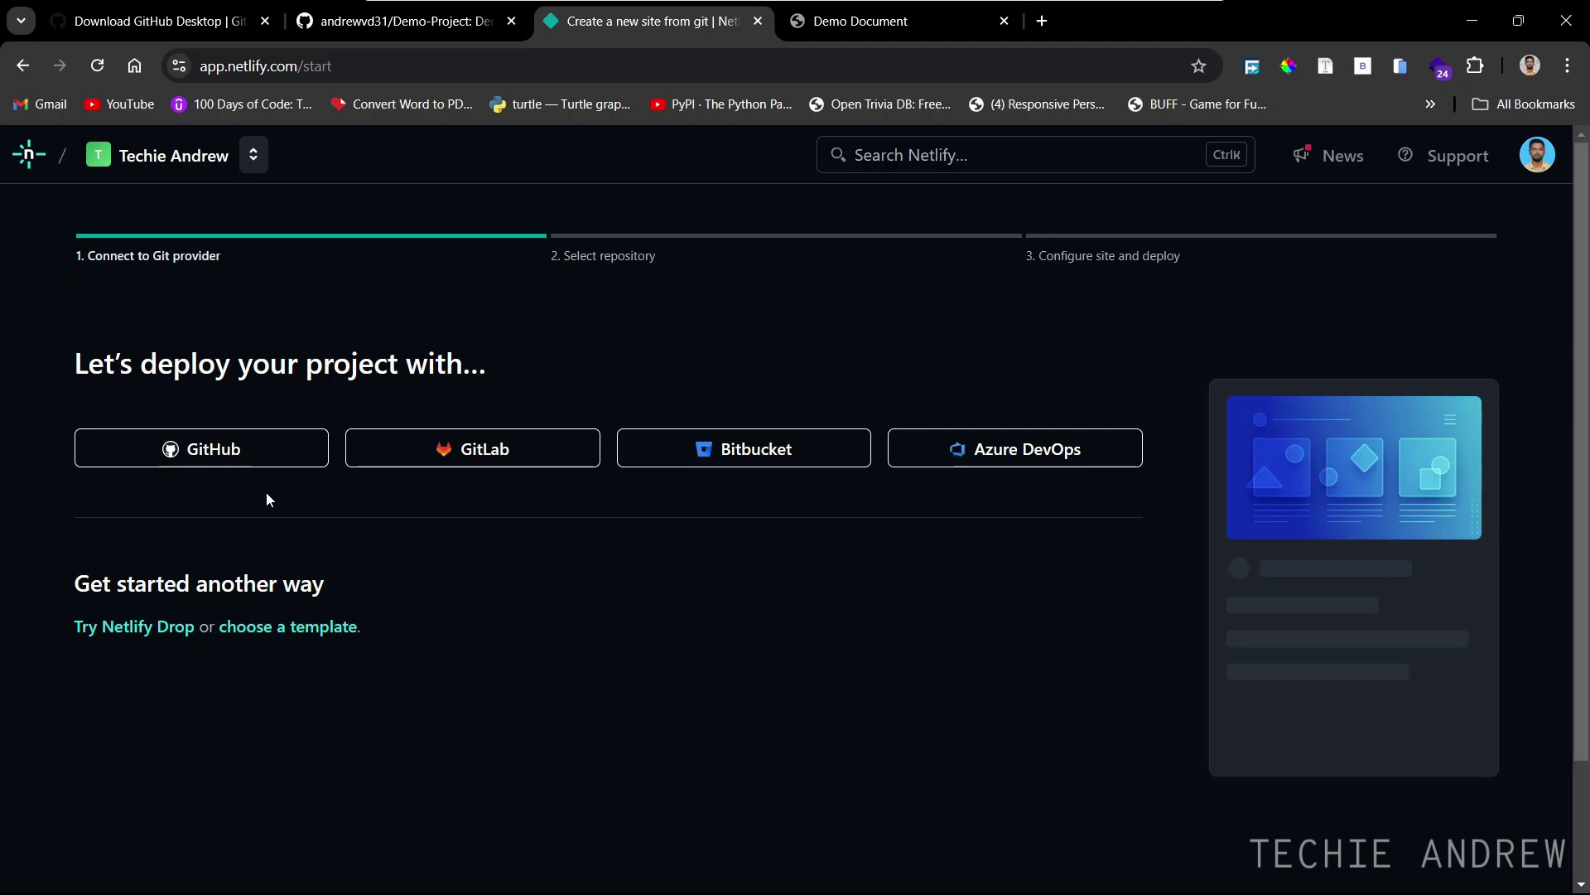
left_click(216, 452)
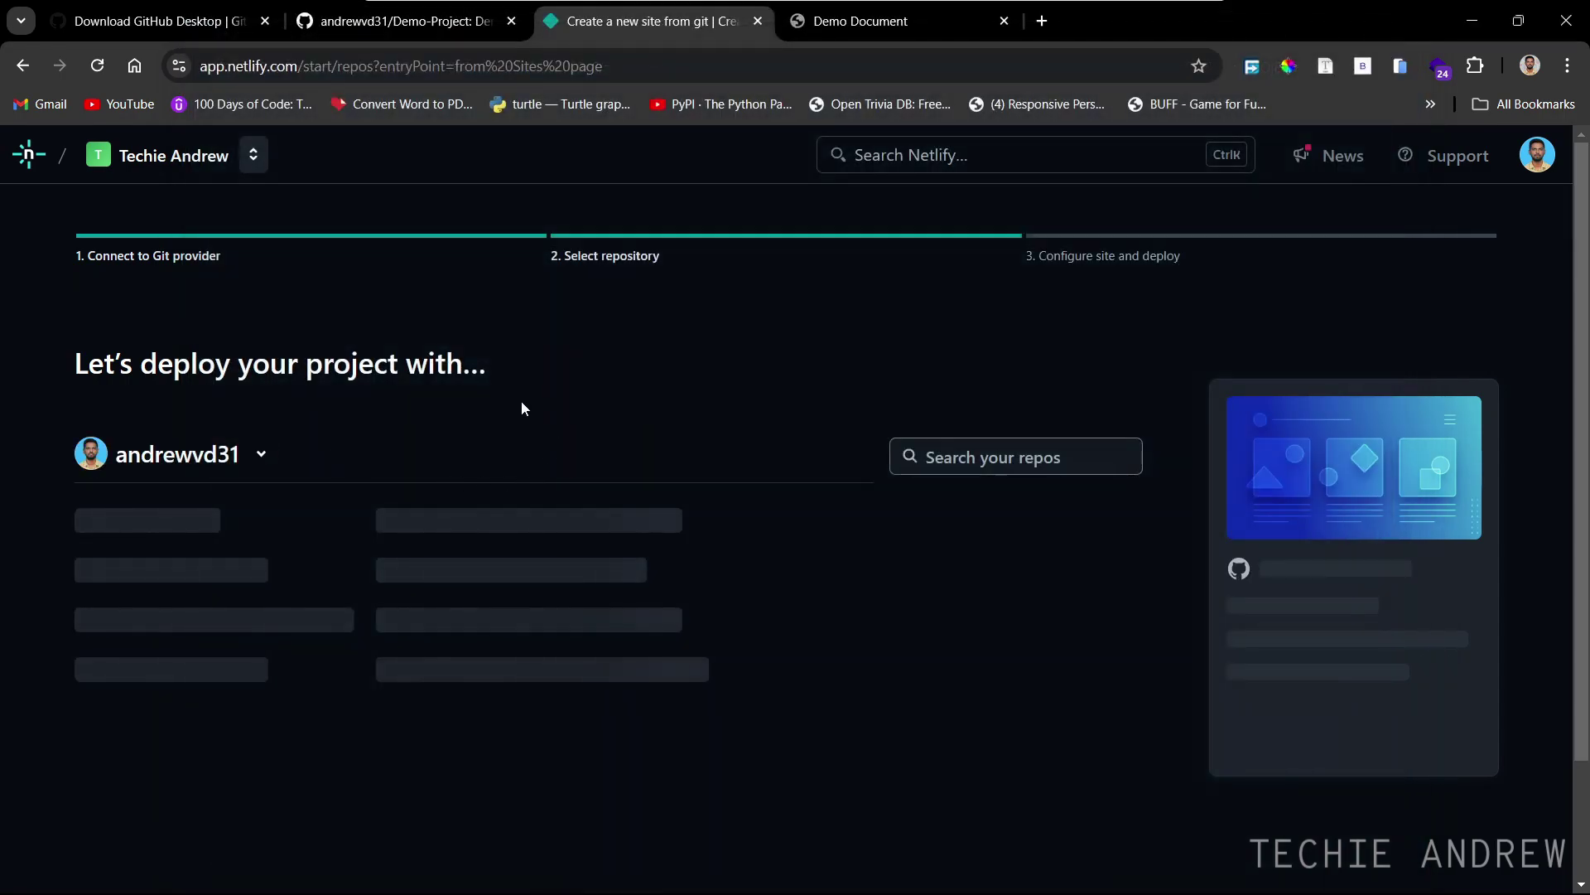
Find the Demo-Project repository in the account's repository list and select it for deployment
scroll(447, 422, "down", 10)
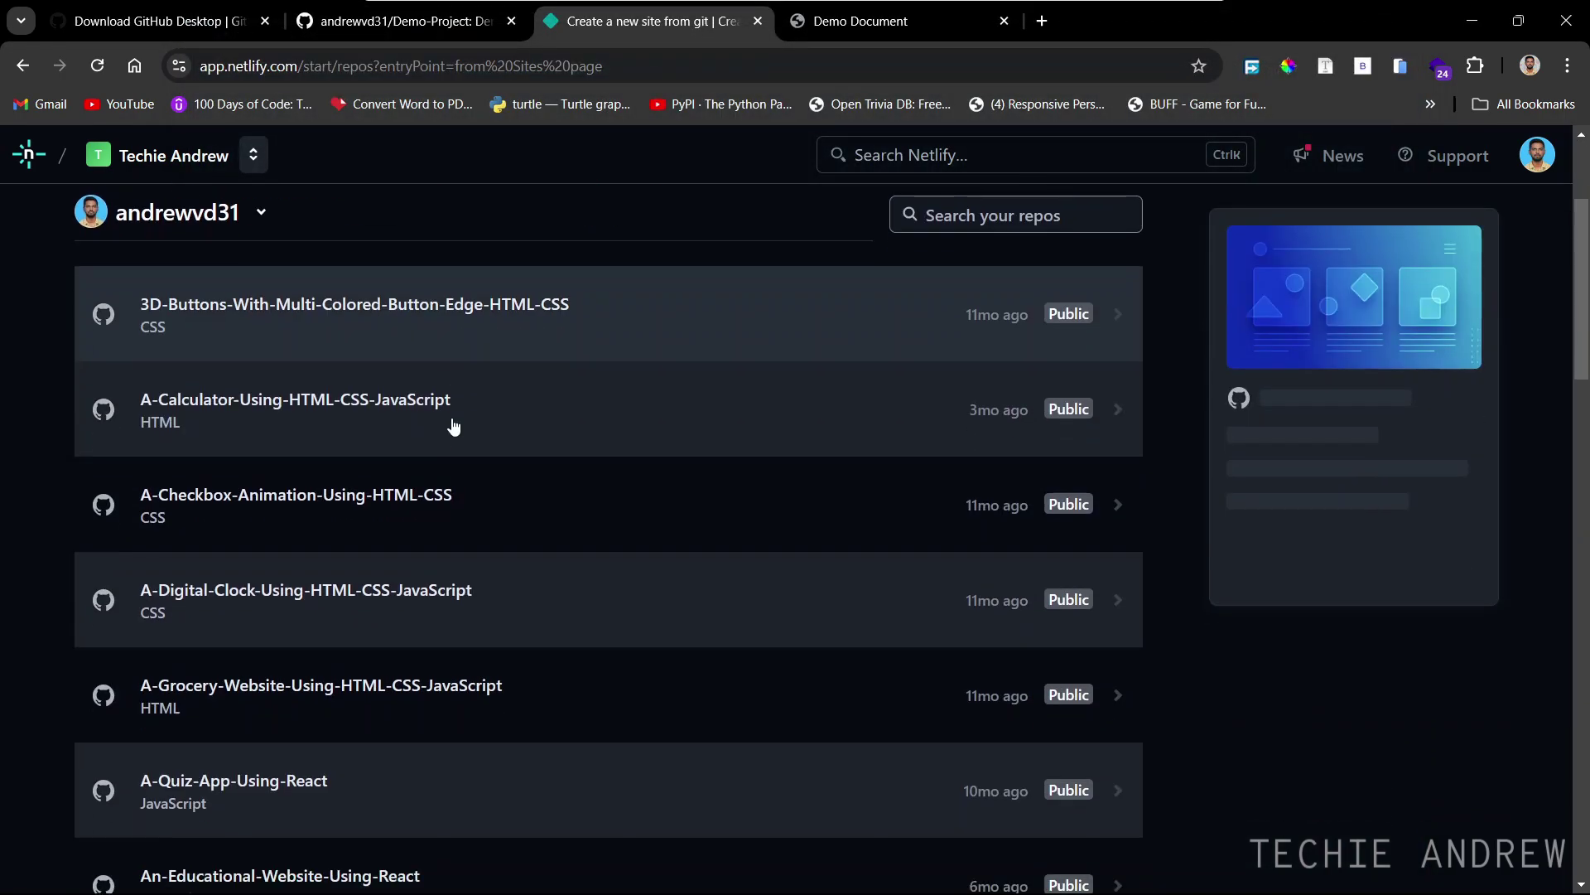
scroll(454, 426, "down", 8)
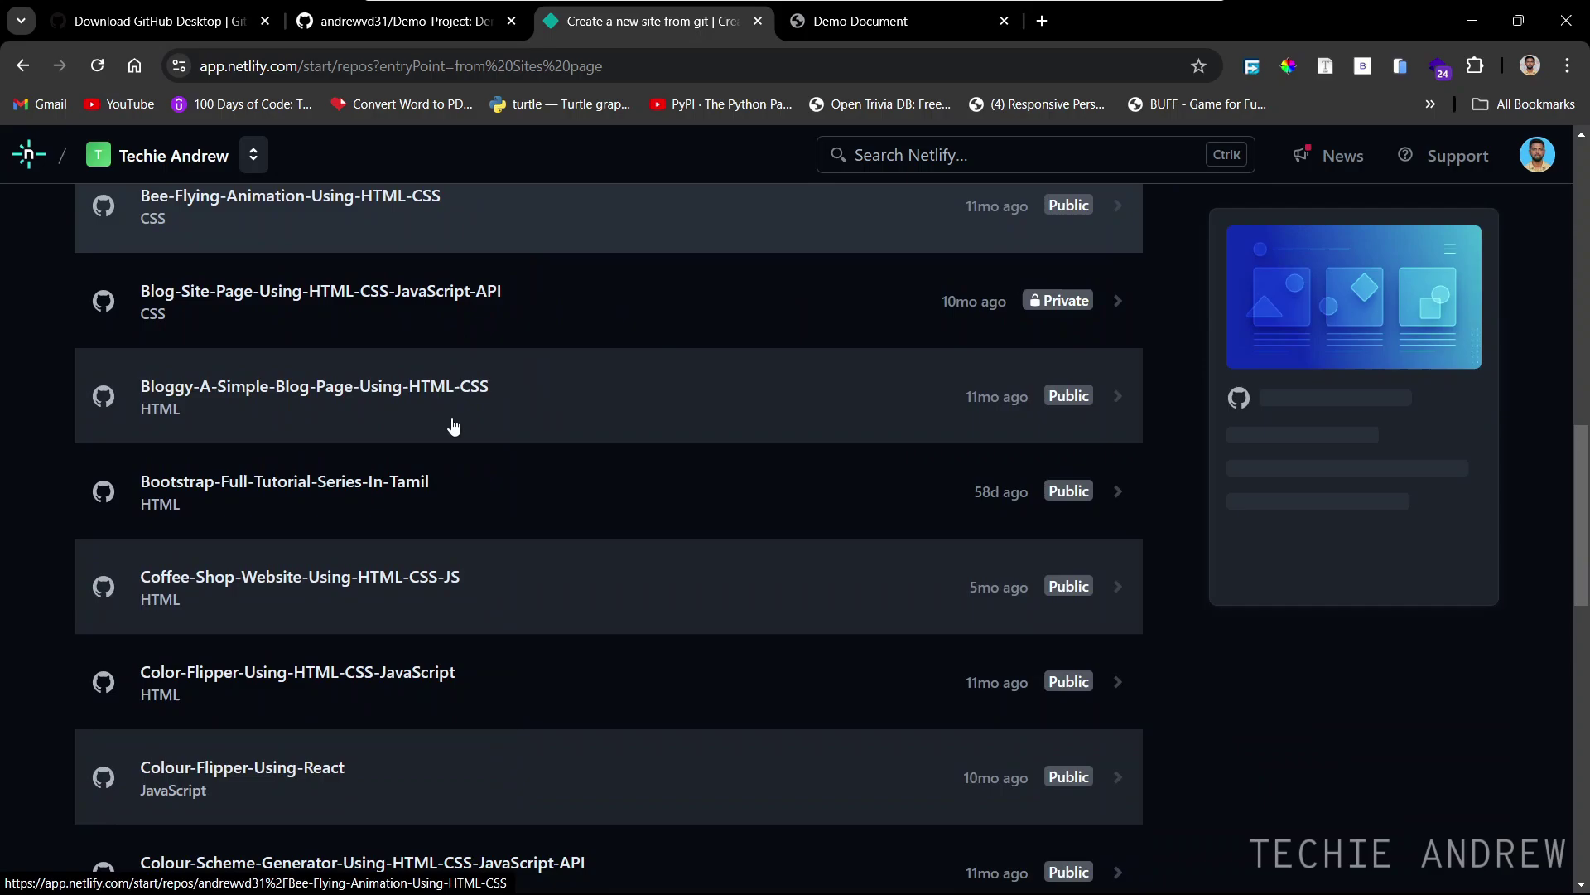
scroll(454, 427, "up", 2)
scroll(454, 425, "up", 12)
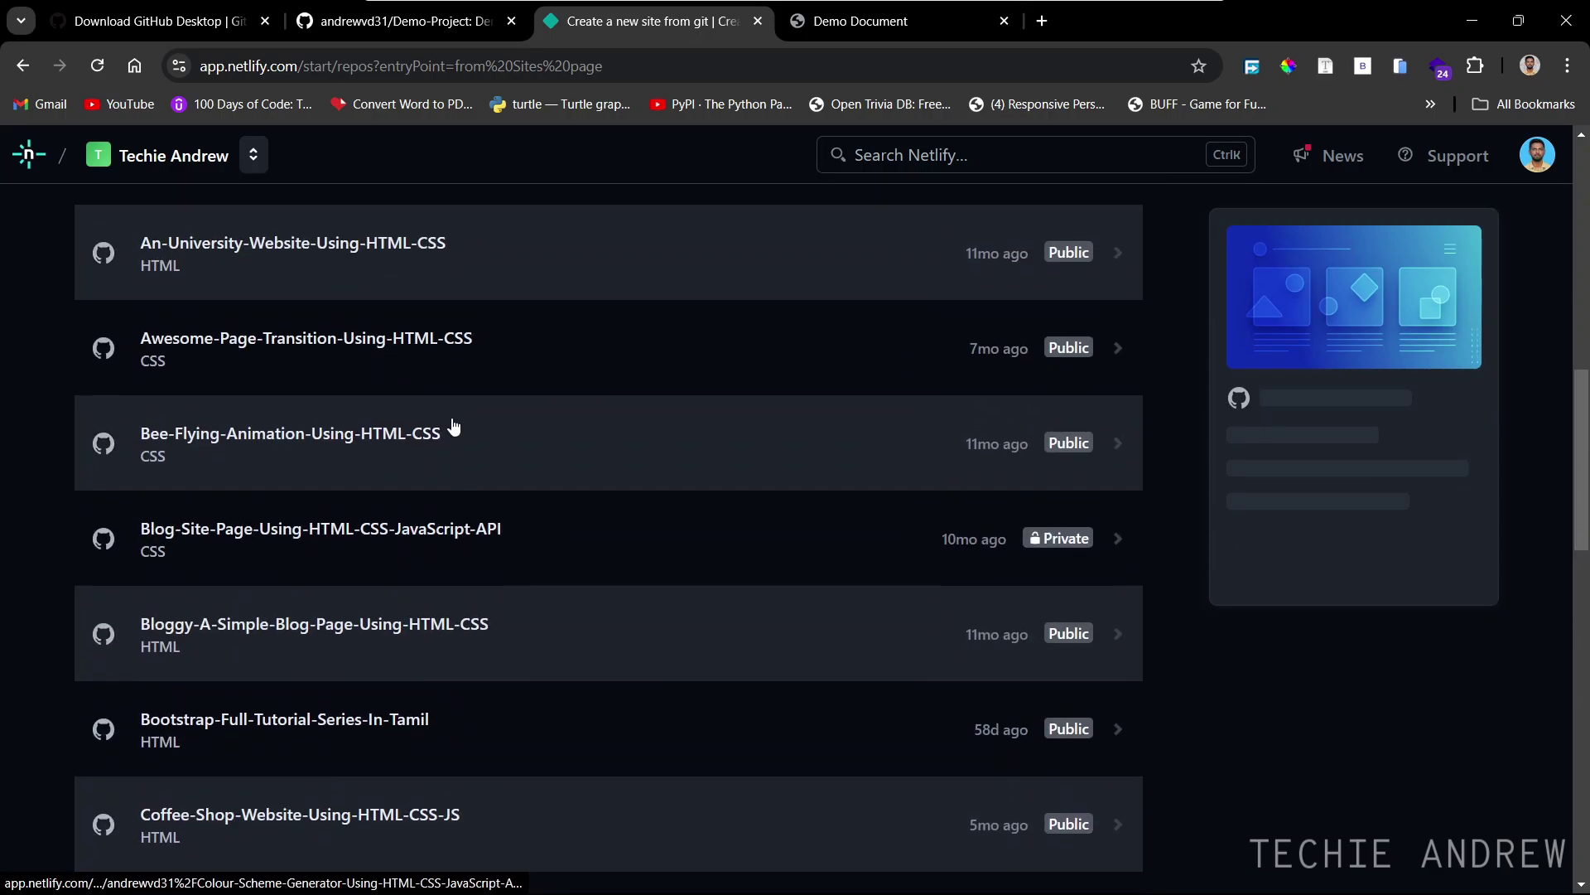
scroll(460, 431, "up", 2)
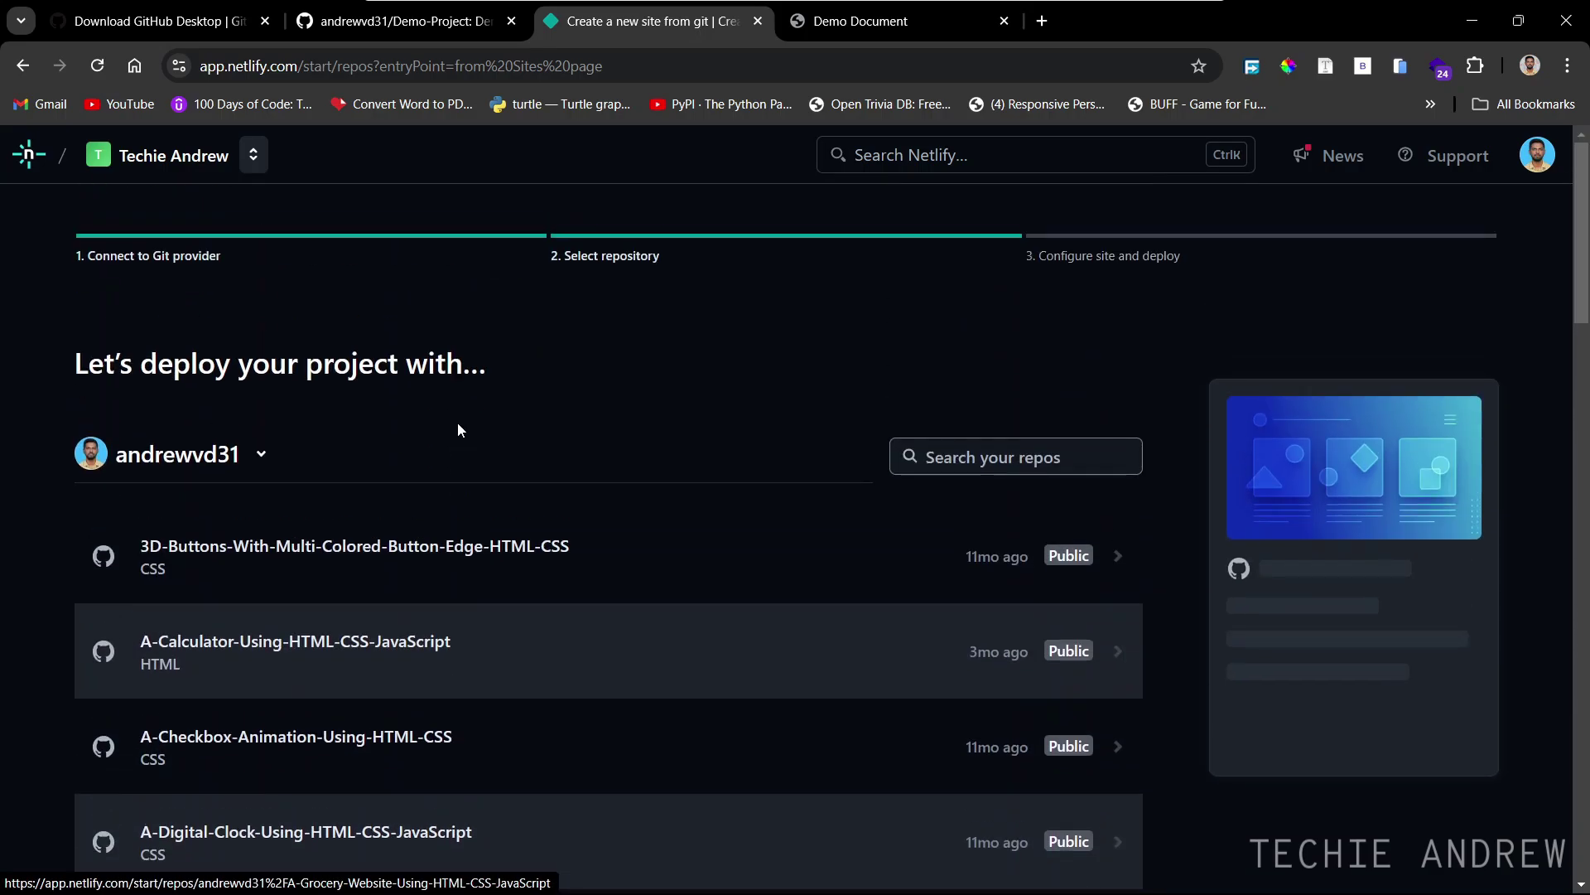
scroll(459, 431, "down", 8)
scroll(459, 431, "down", 6)
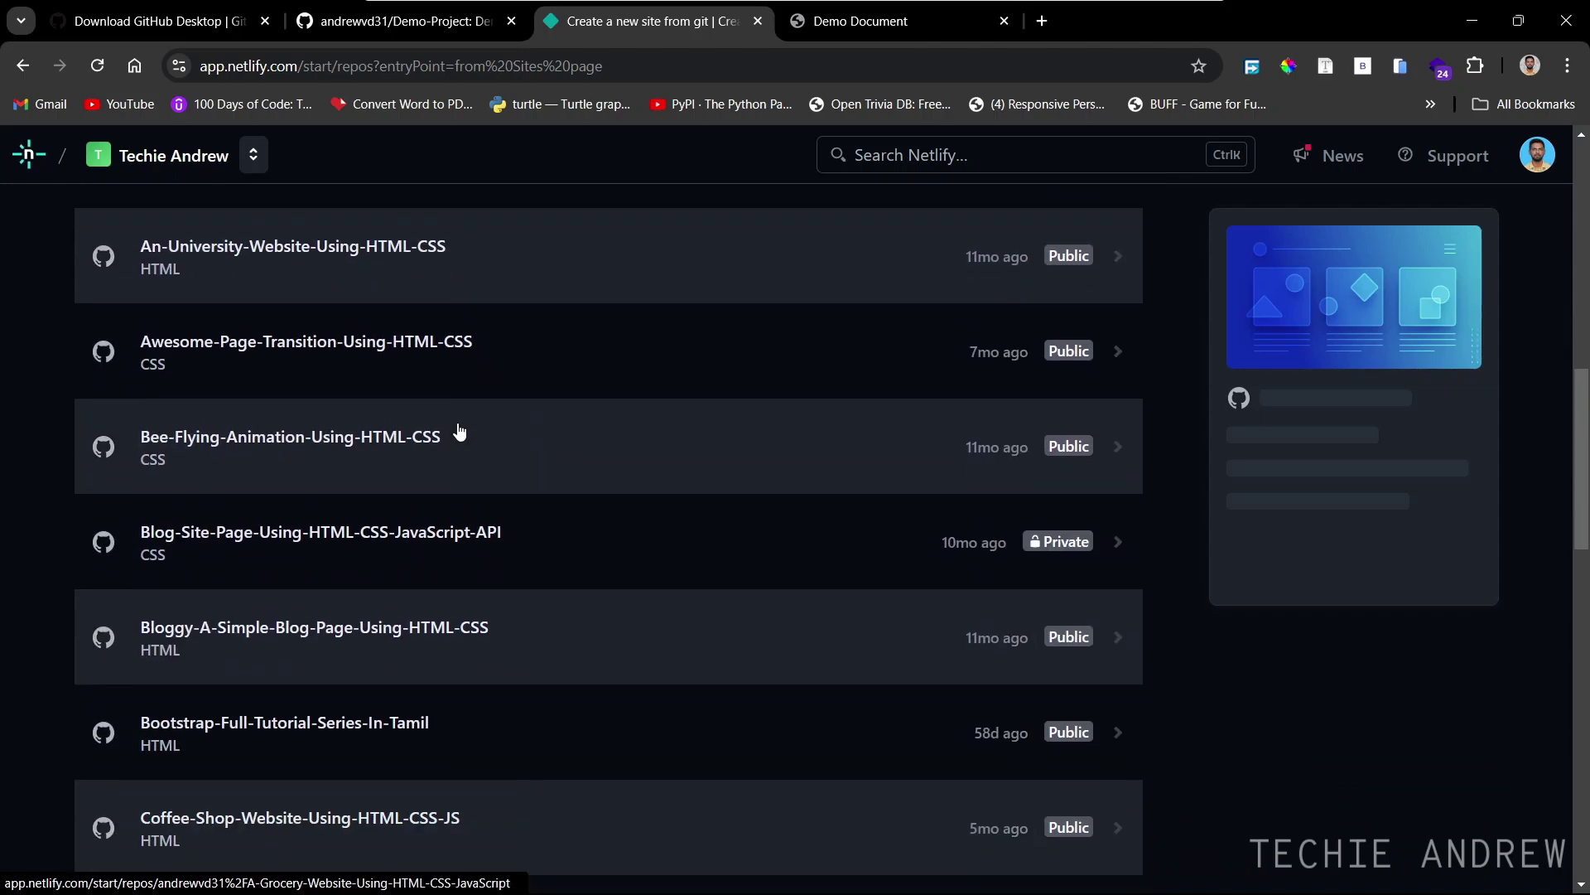
scroll(459, 431, "down", 3)
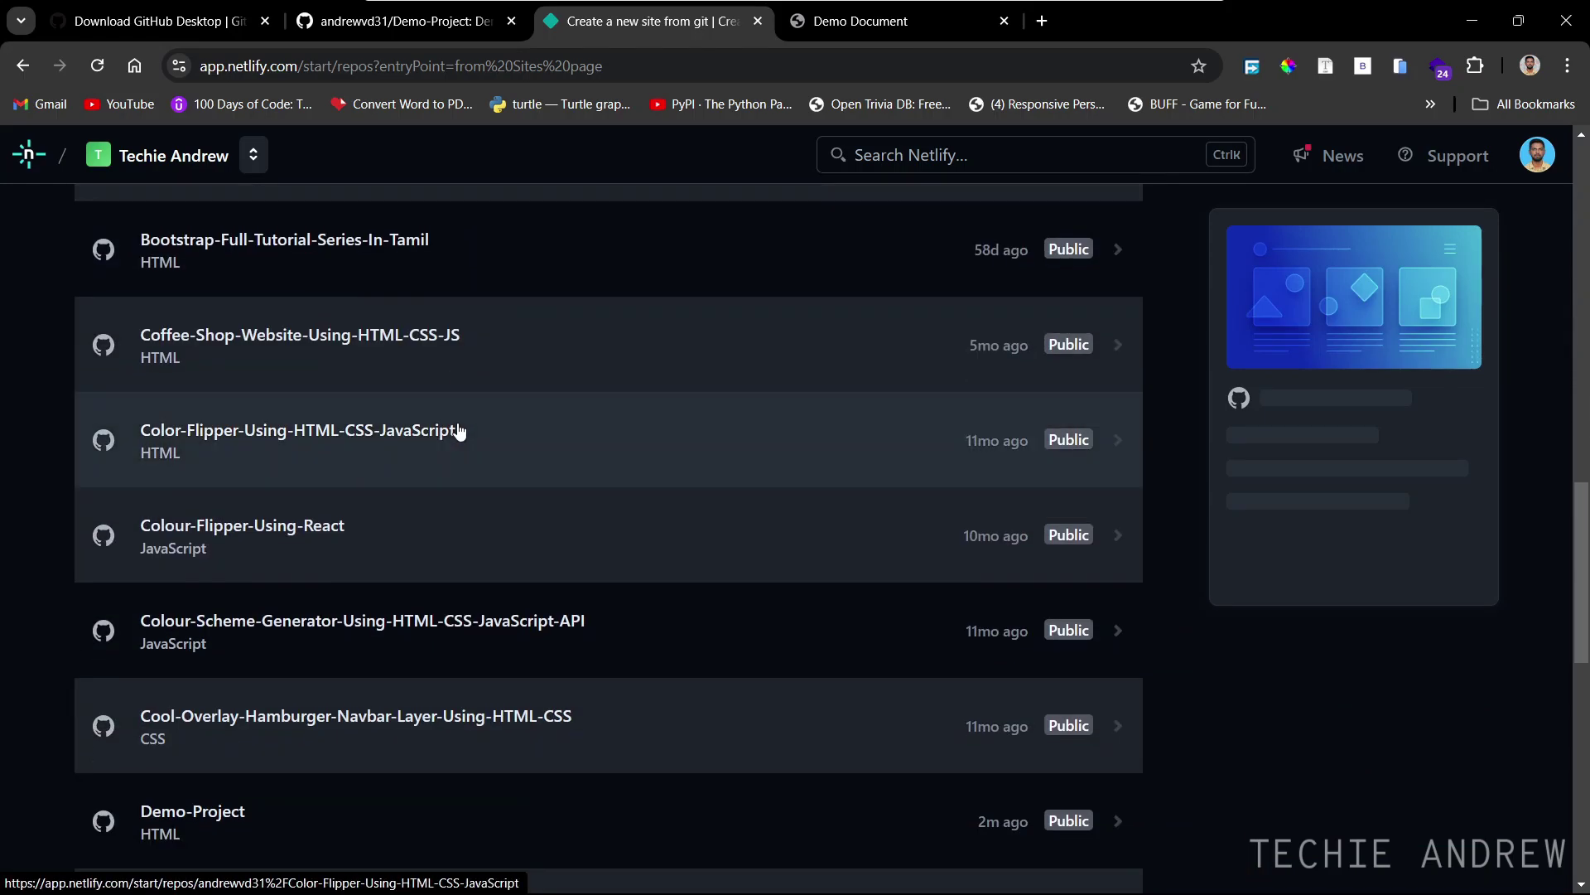
scroll(460, 431, "down", 3)
scroll(460, 431, "down", 3)
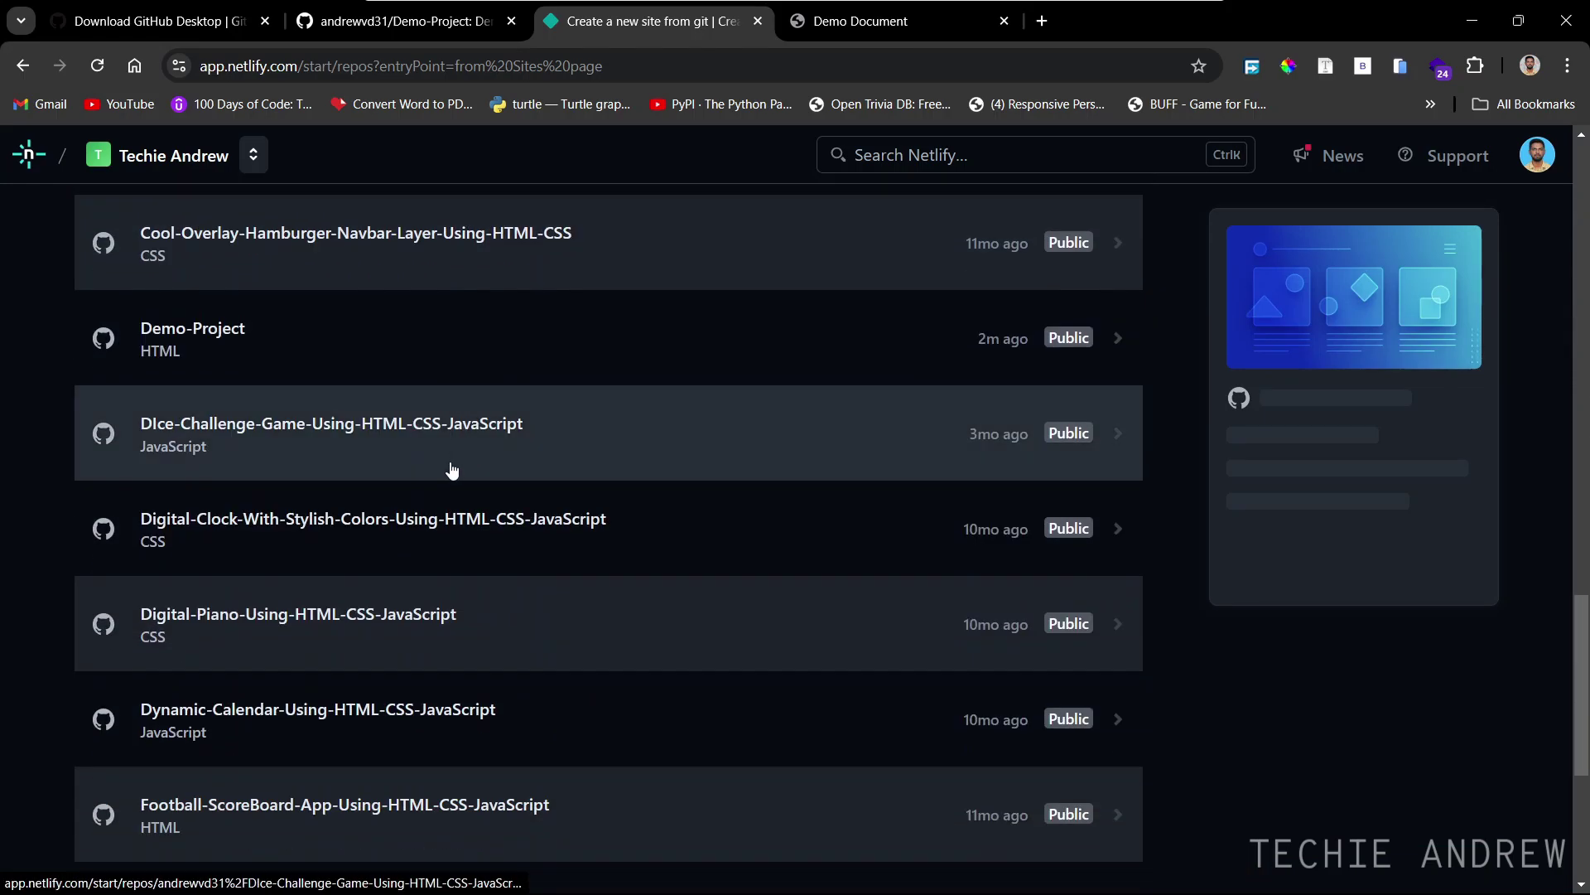
scroll(460, 431, "up", 3)
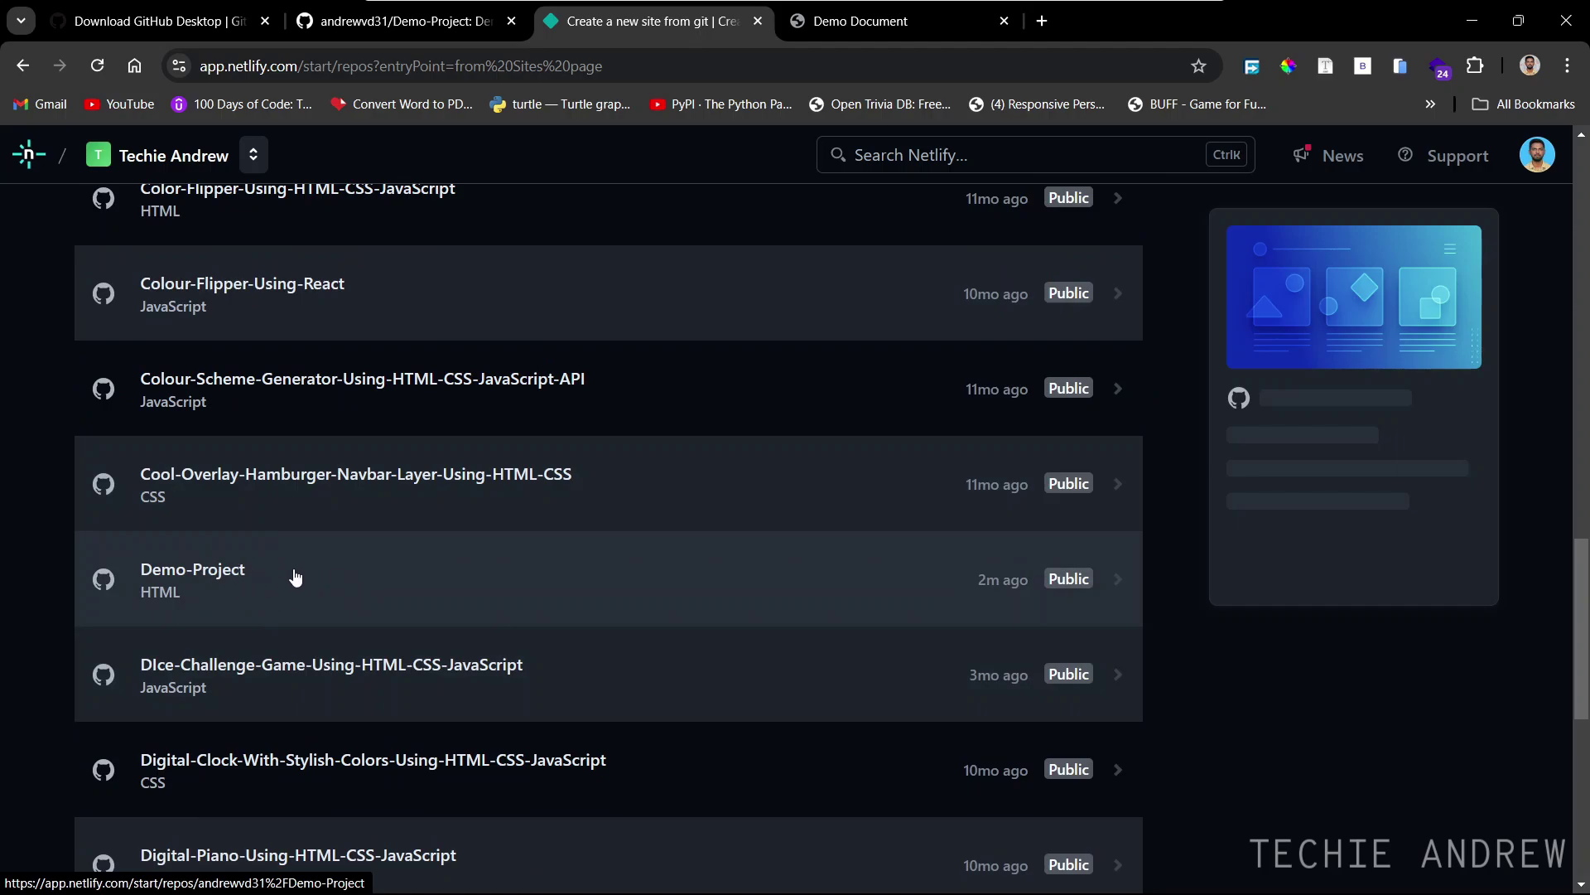
left_click(296, 577)
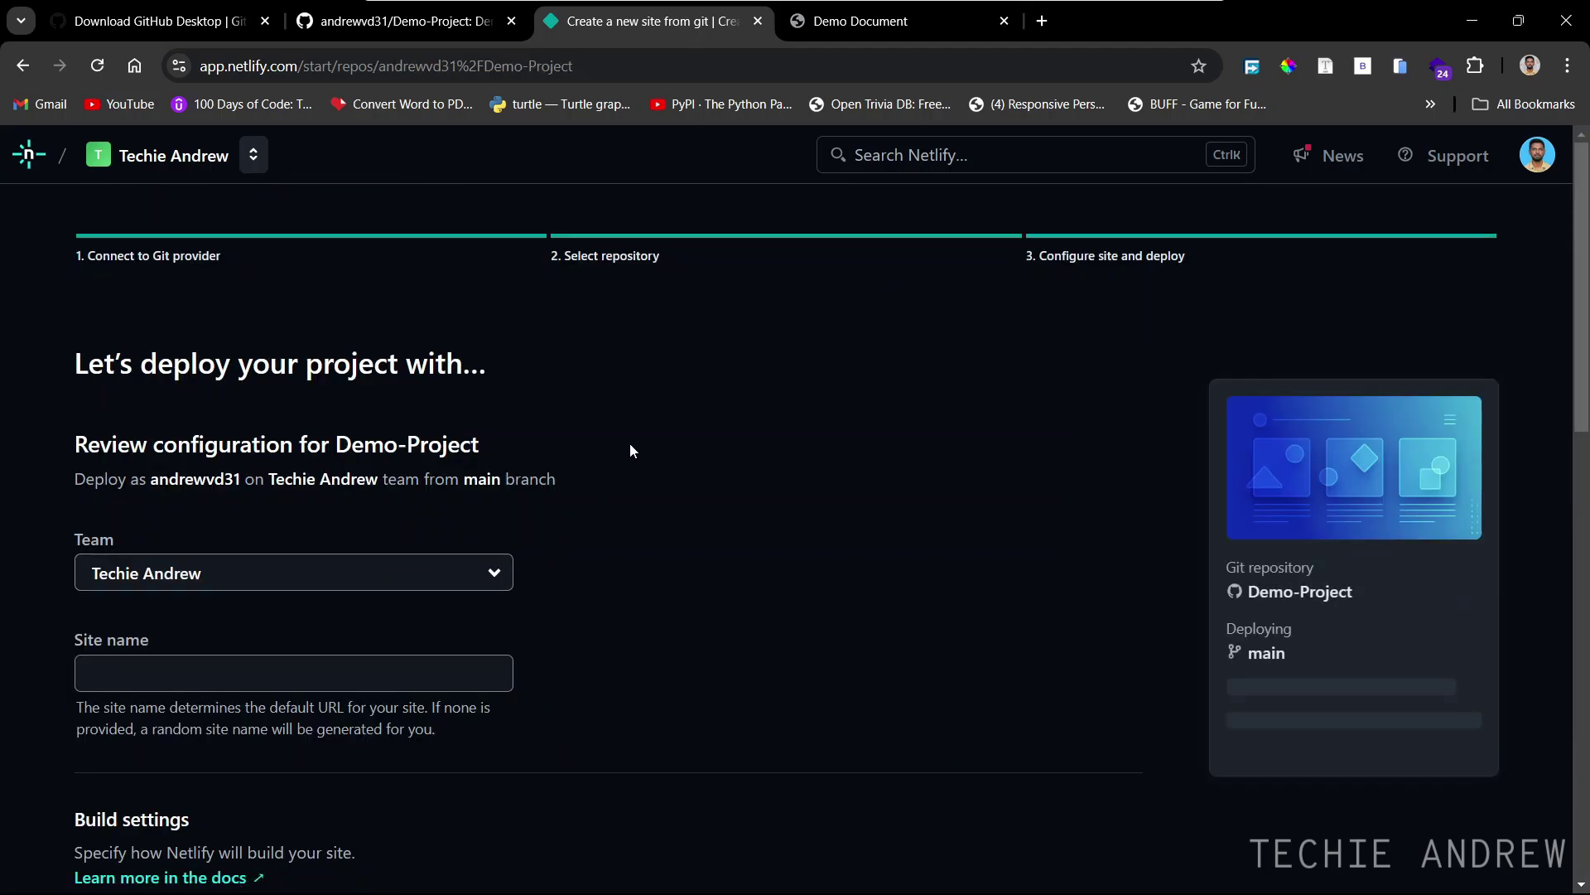
Deploy Demo-Project from its main branch with the default build settings, and reload the site overview to check the deploy status
scroll(629, 450, "down", 3)
scroll(629, 450, "up", 3)
scroll(823, 569, "down", 3)
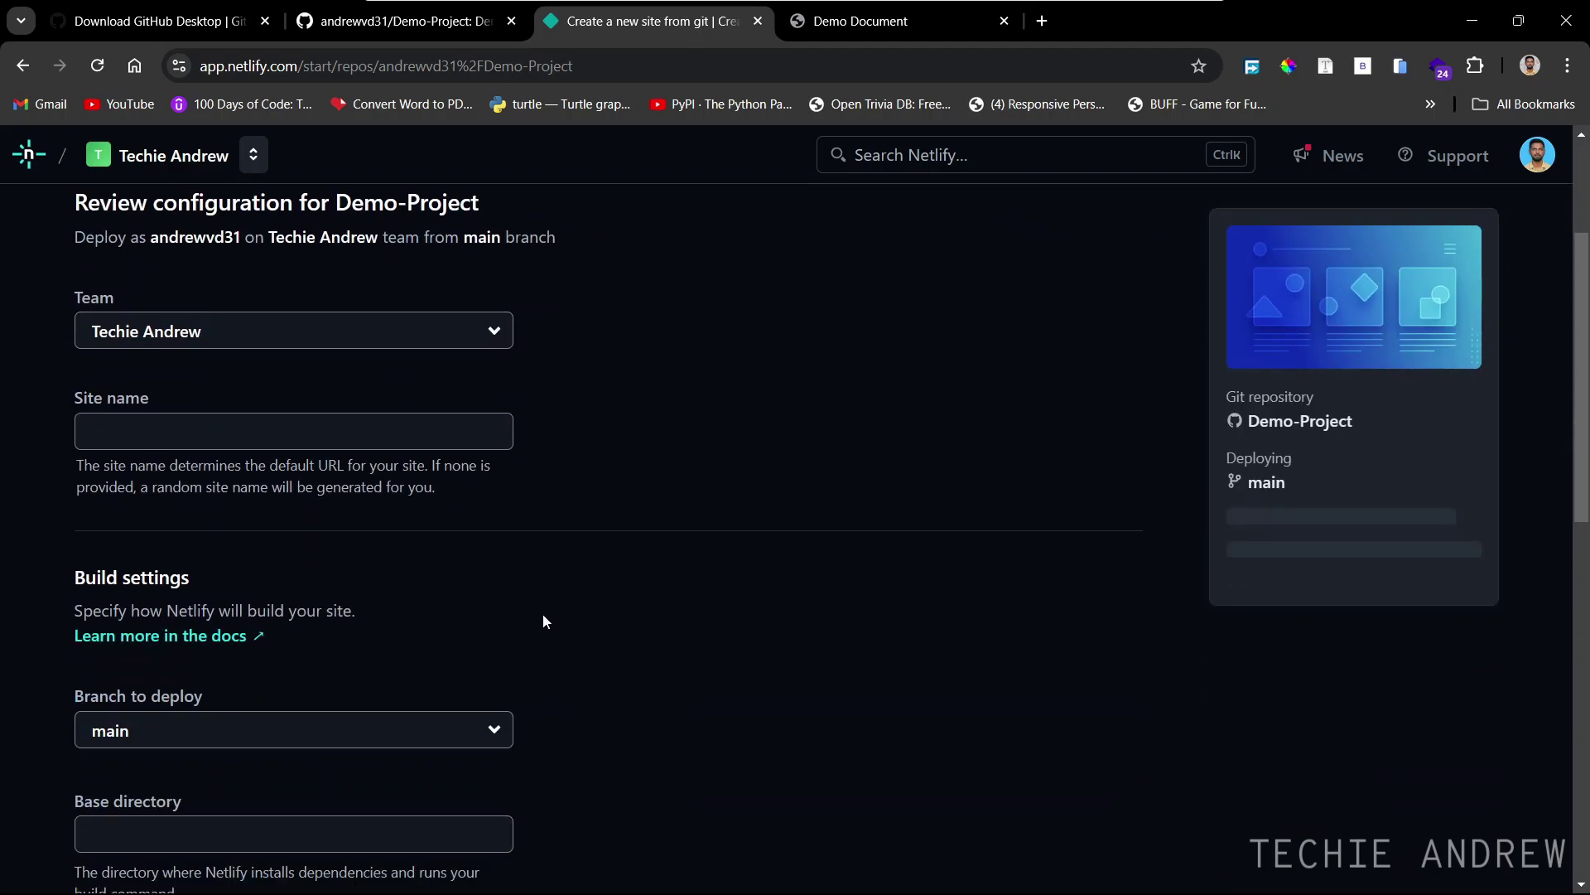
scroll(746, 603, "down", 3)
scroll(730, 617, "down", 3)
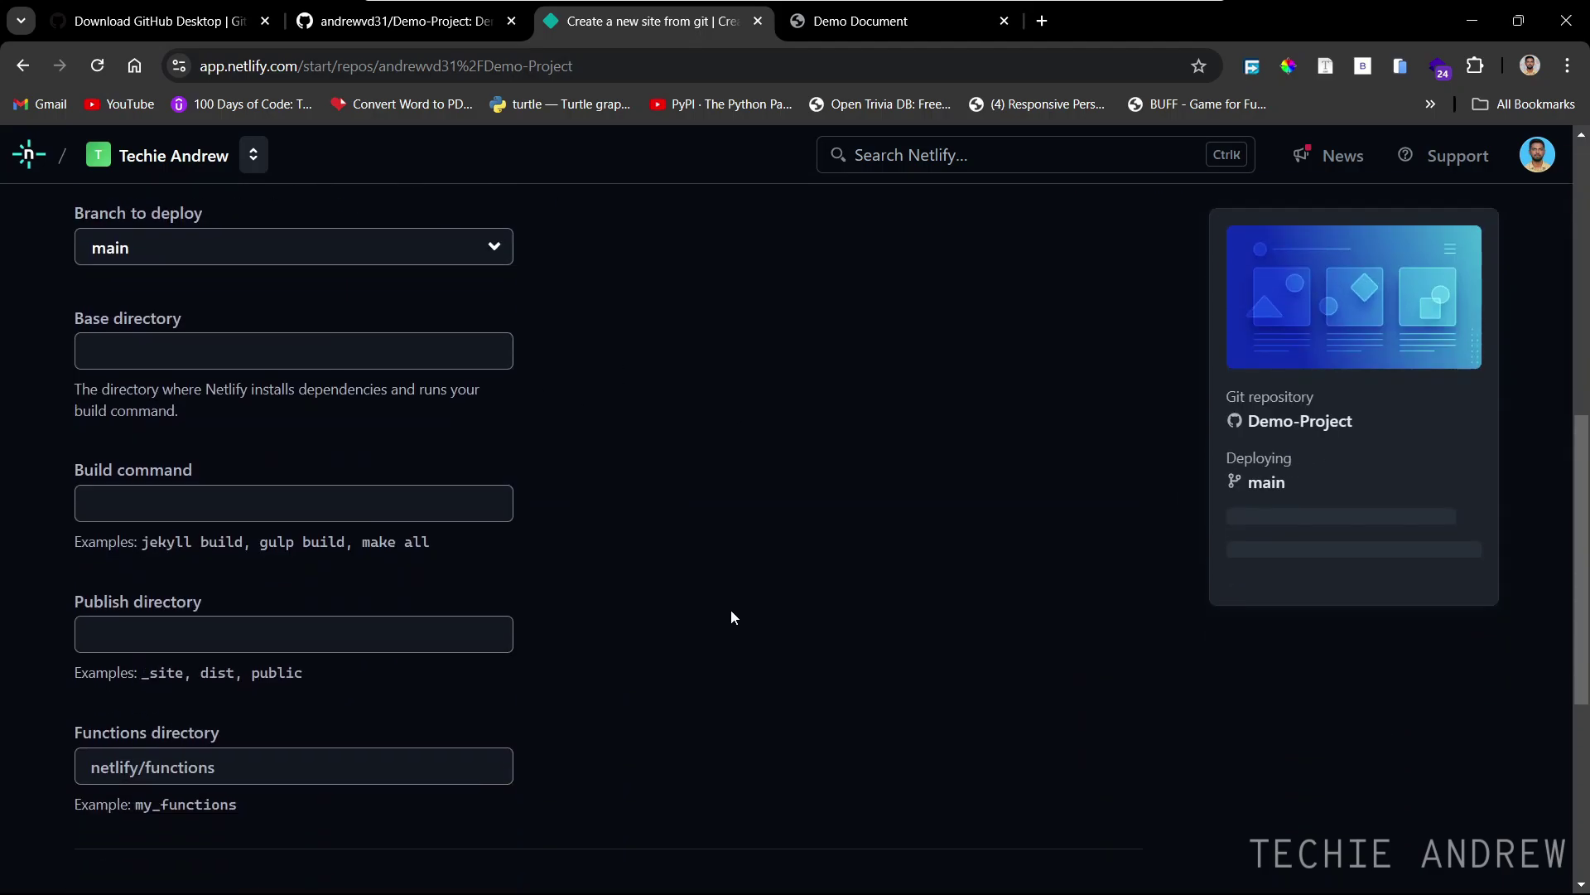
scroll(731, 617, "down", 3)
scroll(731, 617, "down", 3)
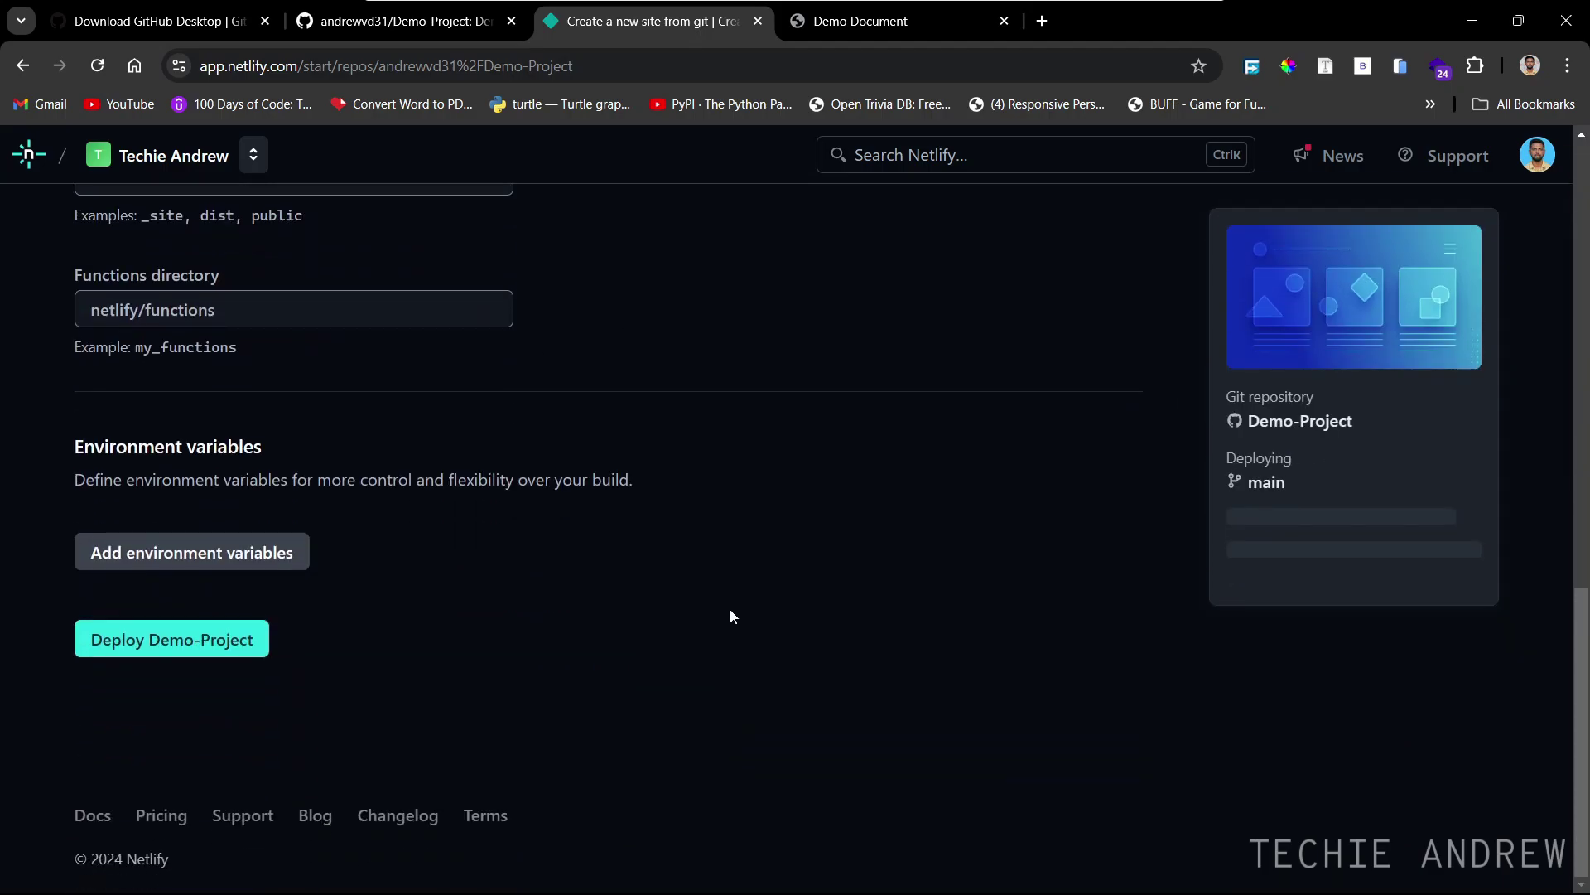
left_click(193, 642)
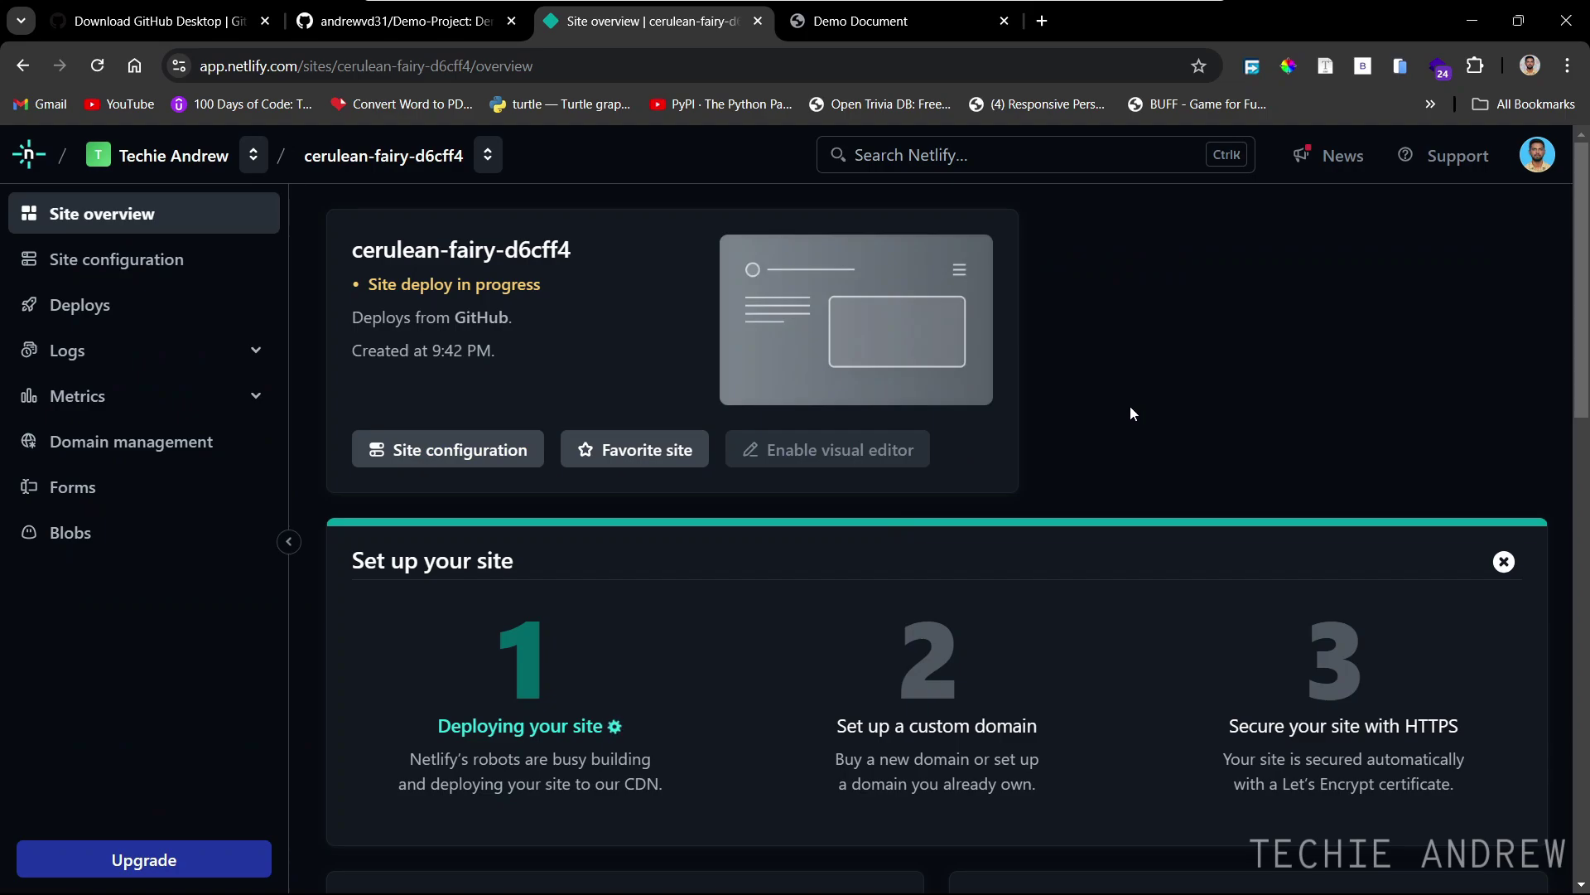
key("F5")
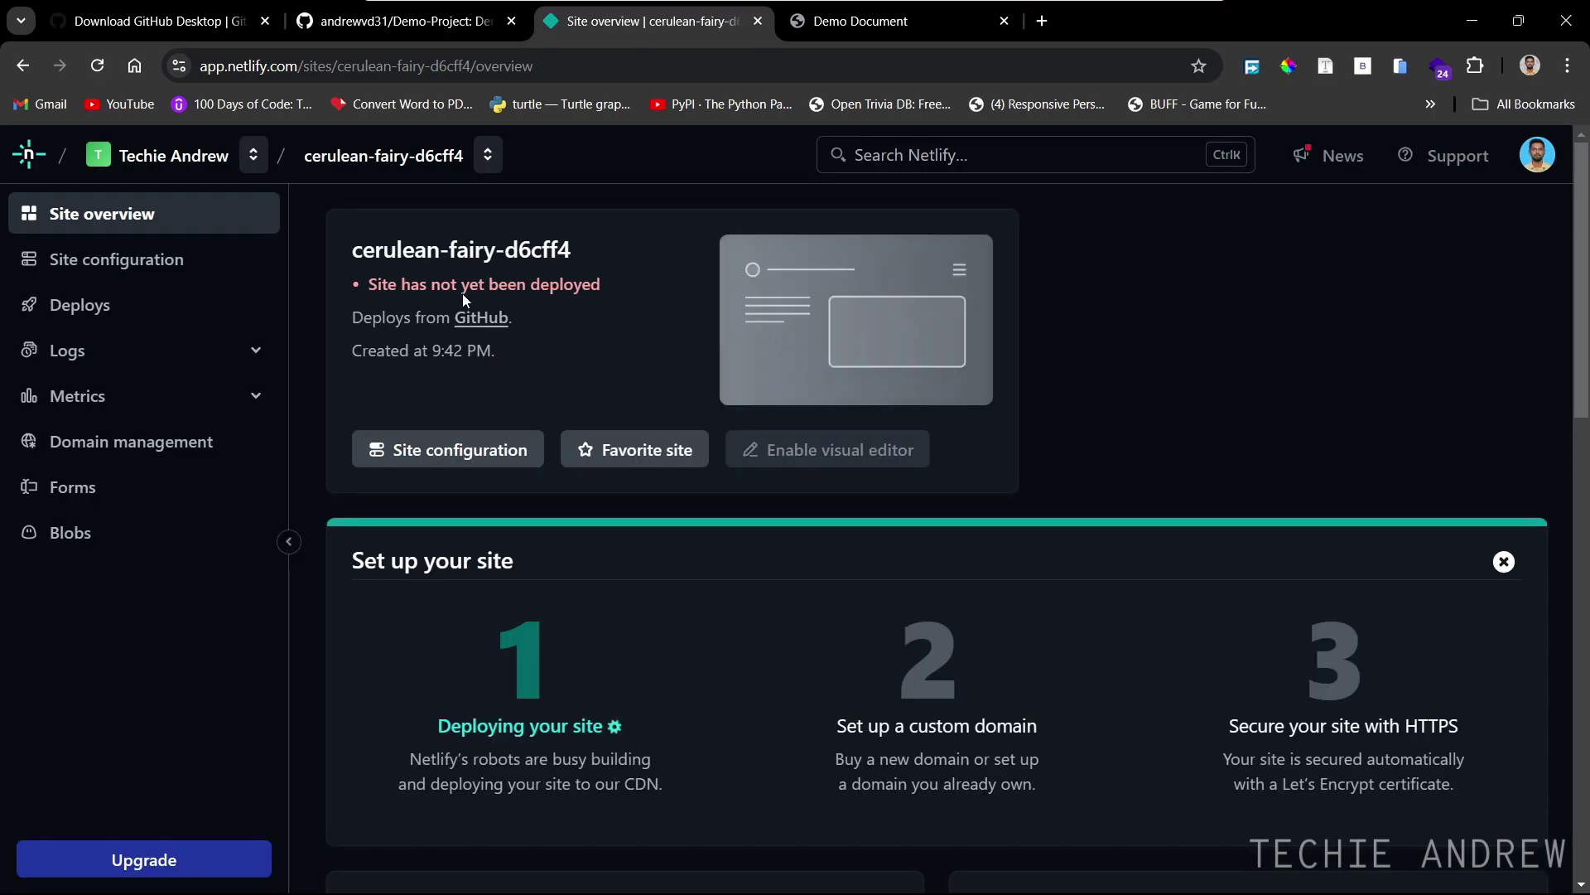
left_click(96, 66)
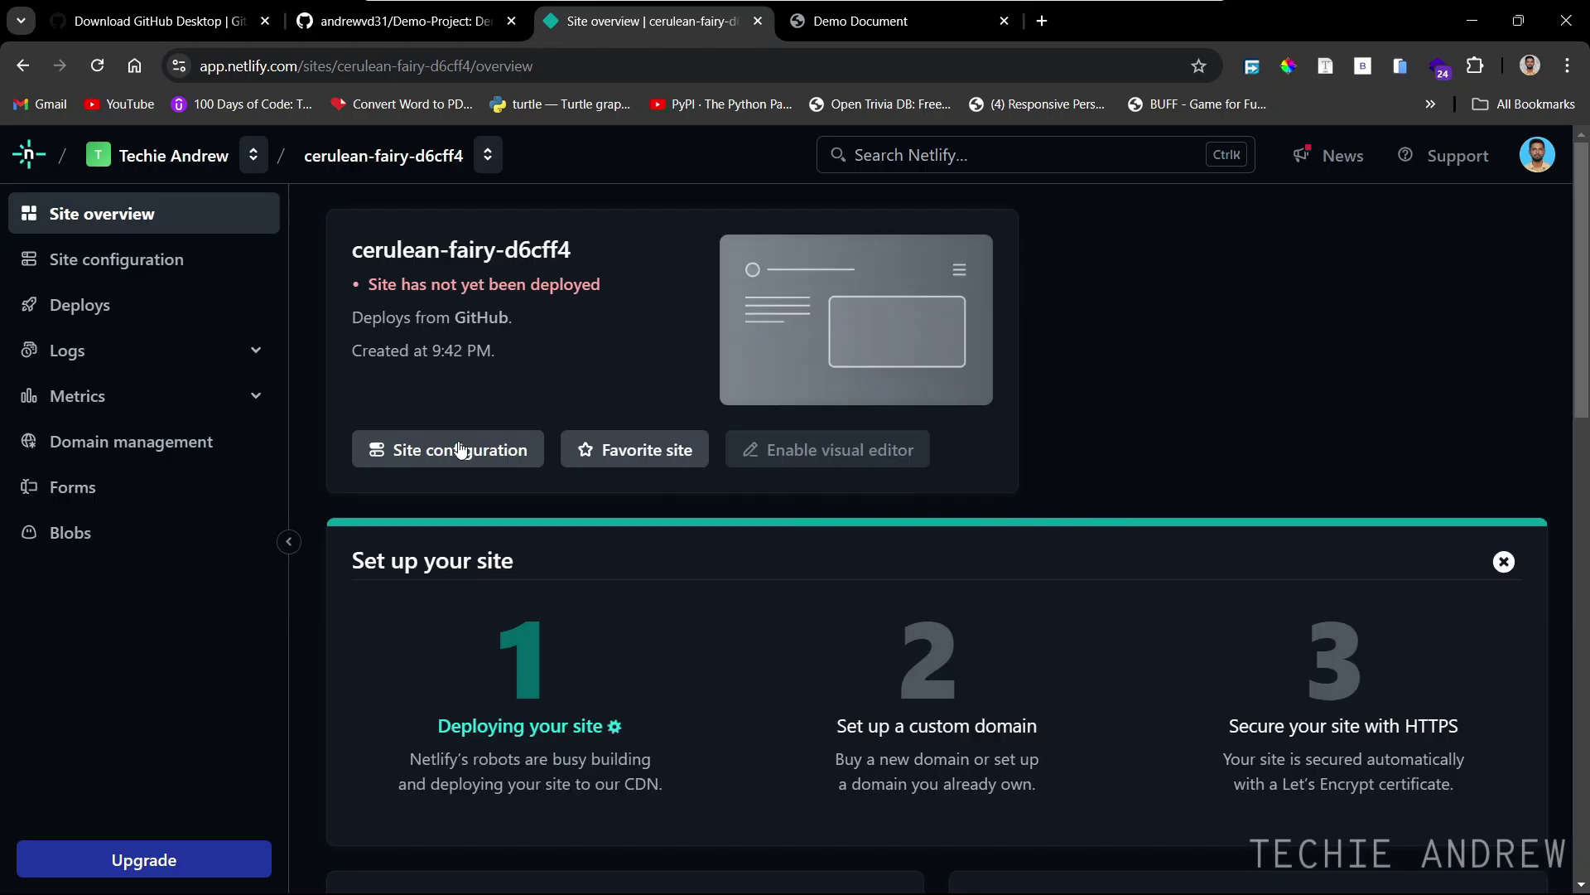
Change the site name to demo-project-ta in the general site configuration and save it
left_click(100, 258)
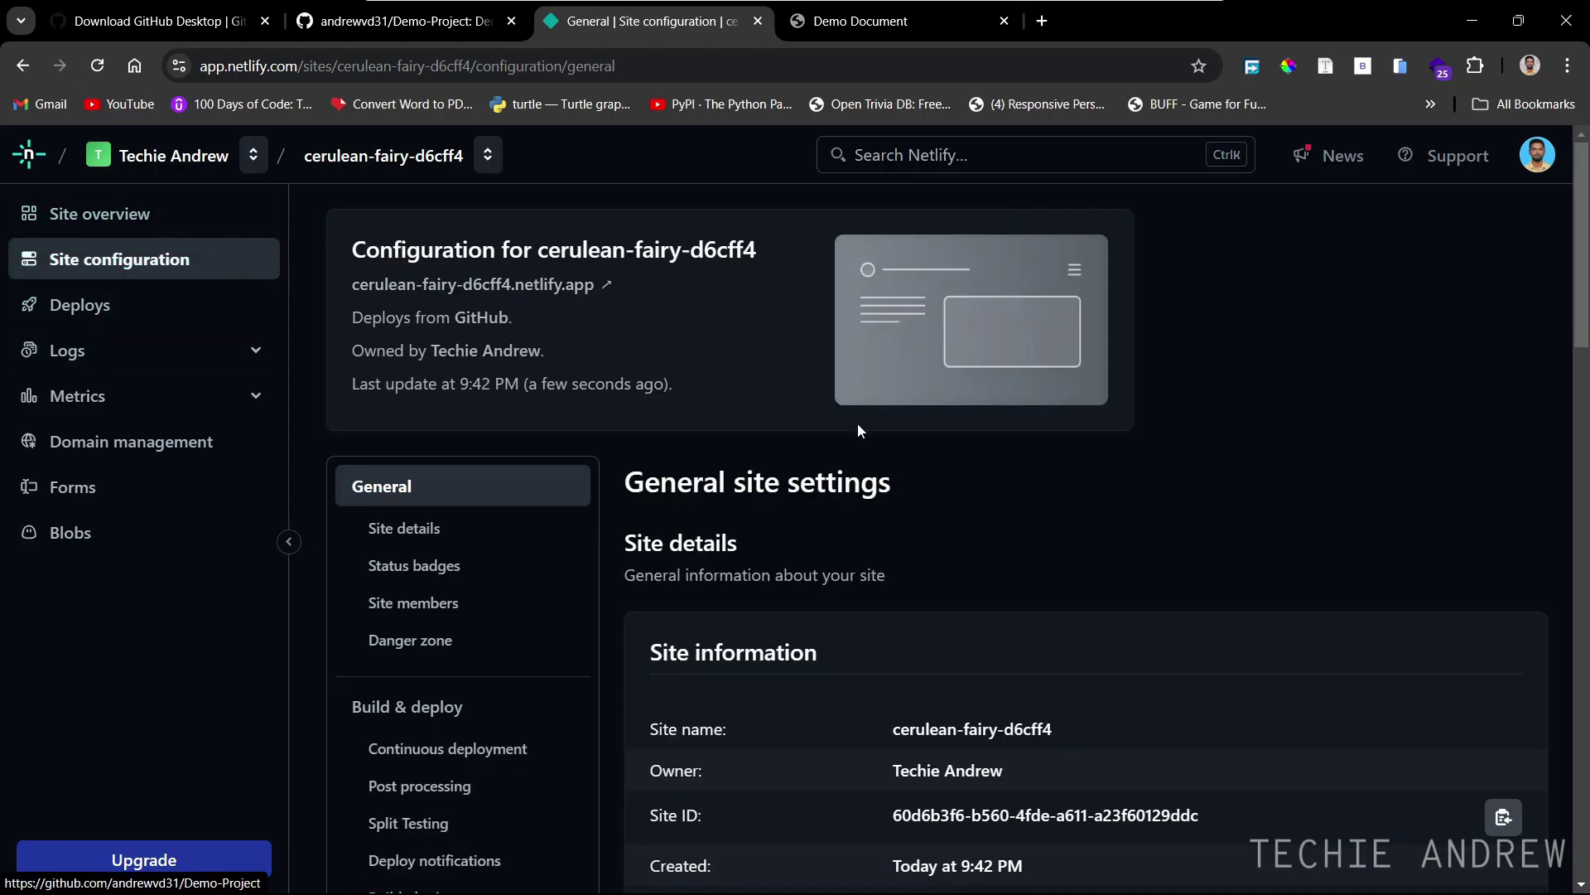
scroll(903, 519, "down", 3)
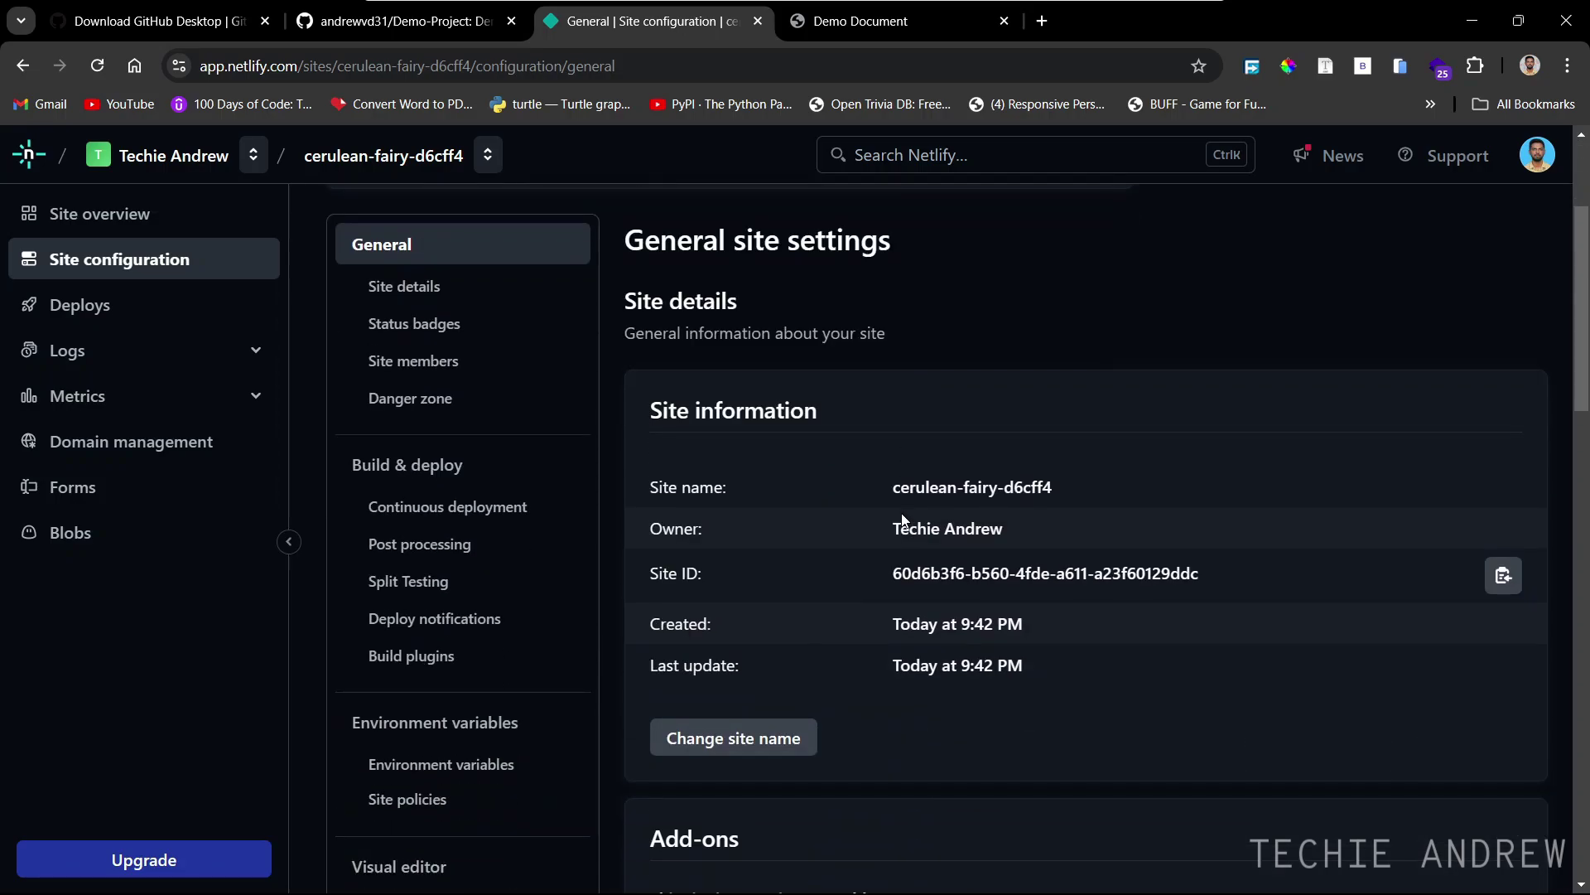
scroll(879, 623, "down", 3)
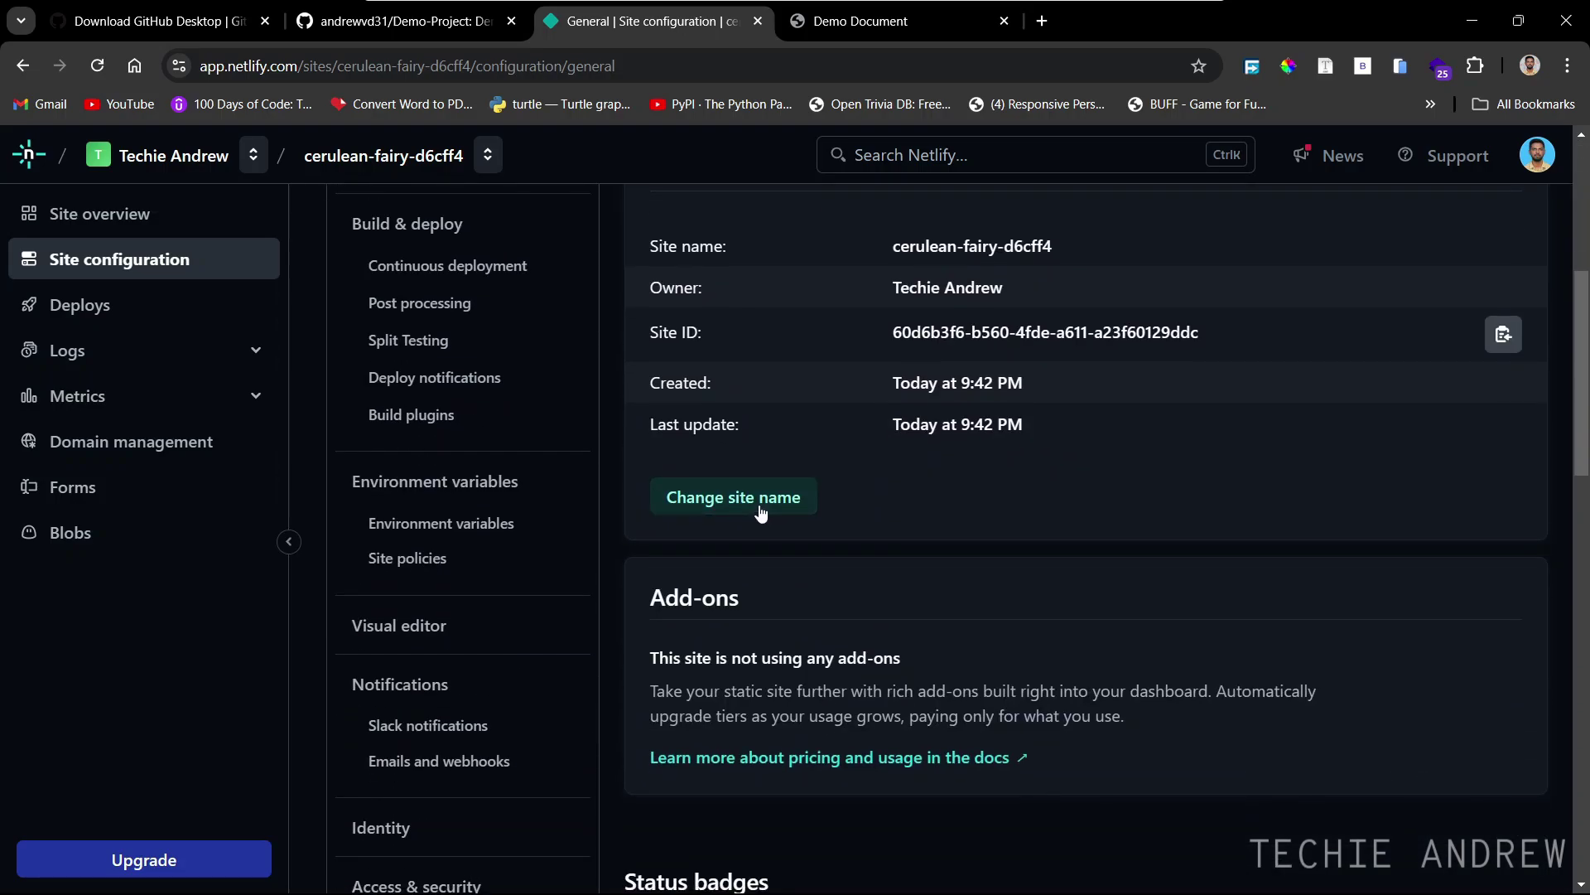
left_click(760, 513)
key("ctrl+a")
type("d")
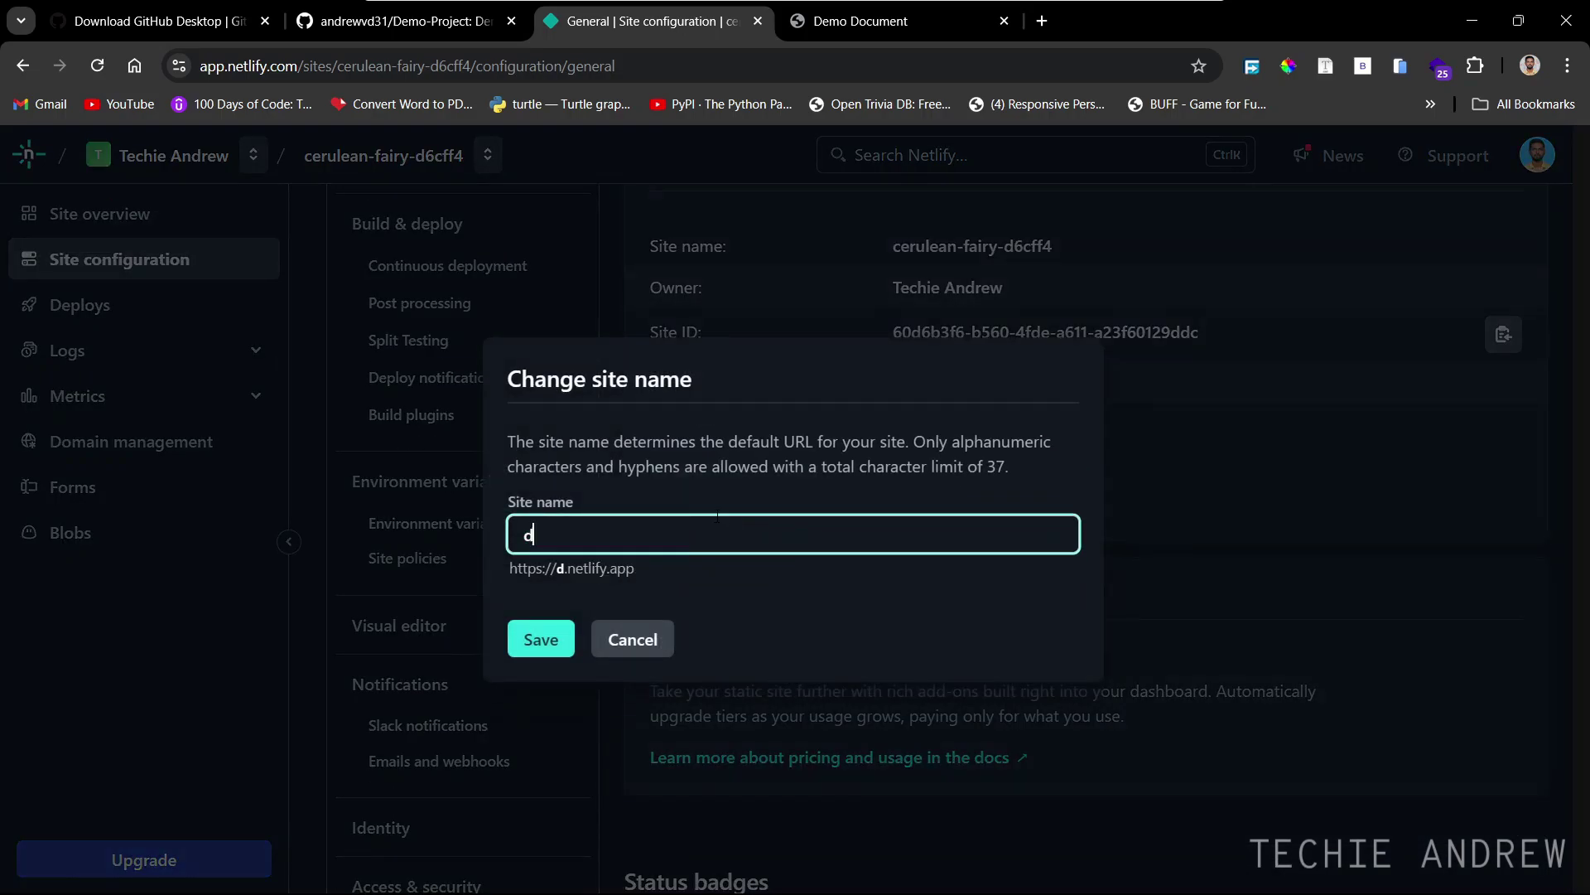
type("emo-pr")
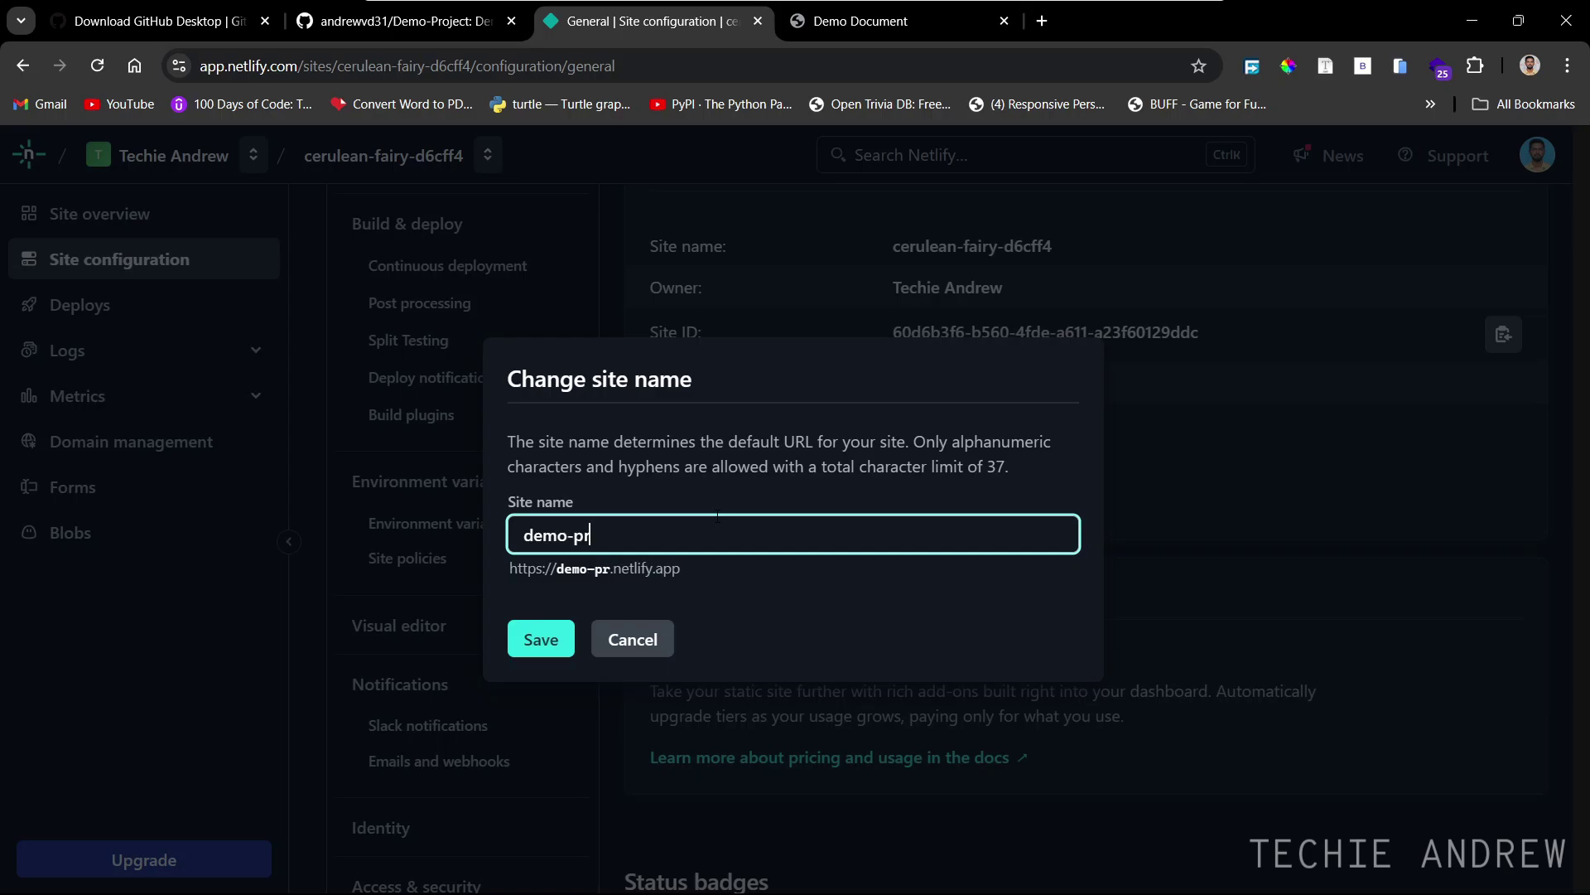
type("oject-ta")
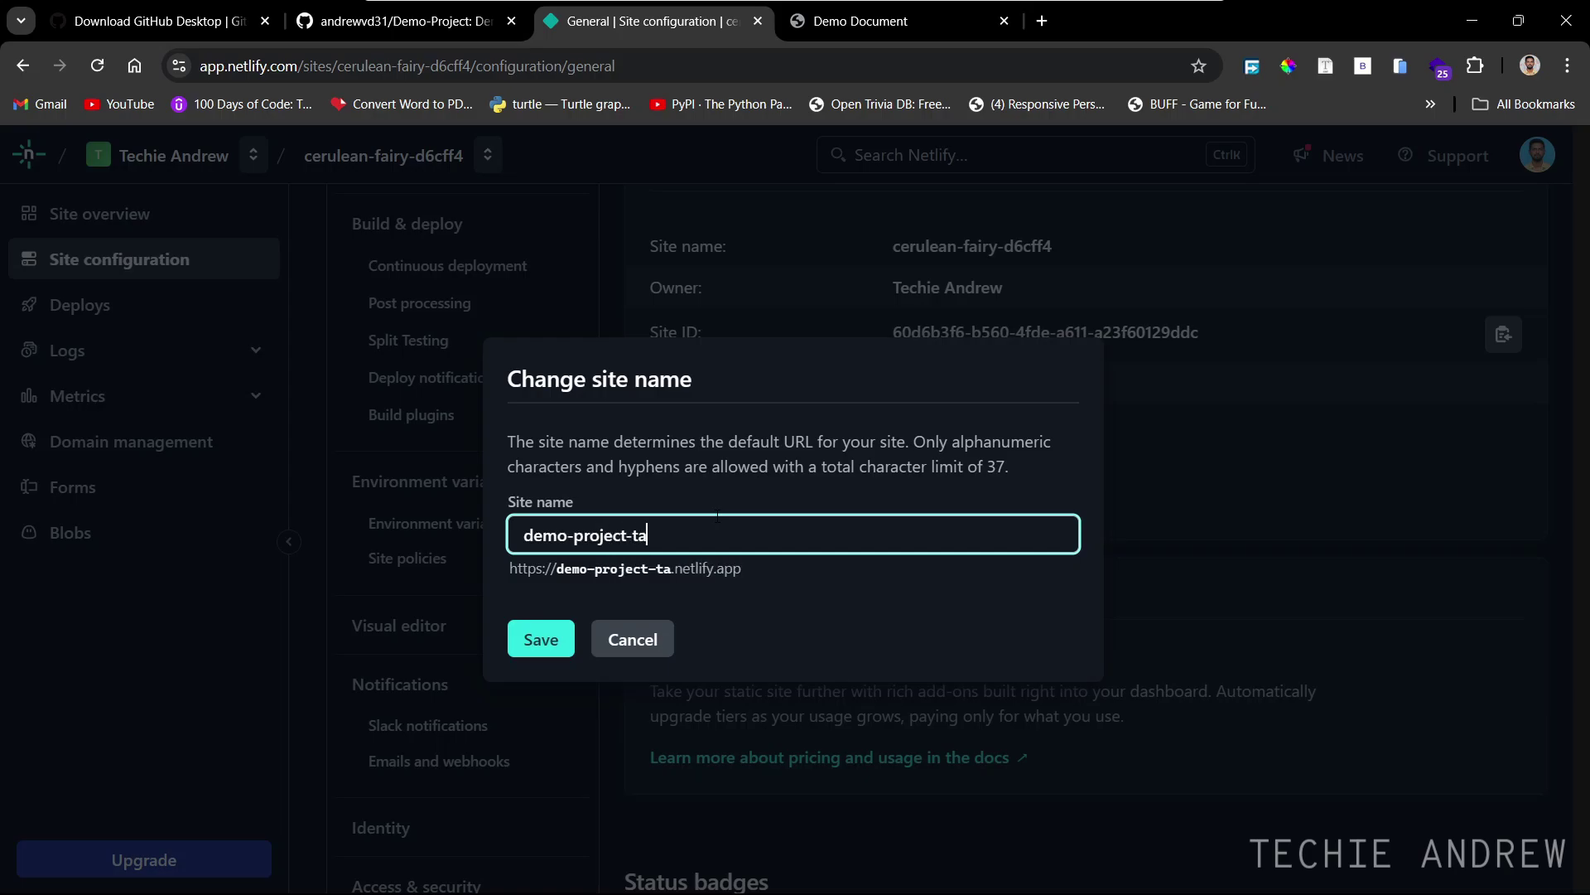
left_click(549, 638)
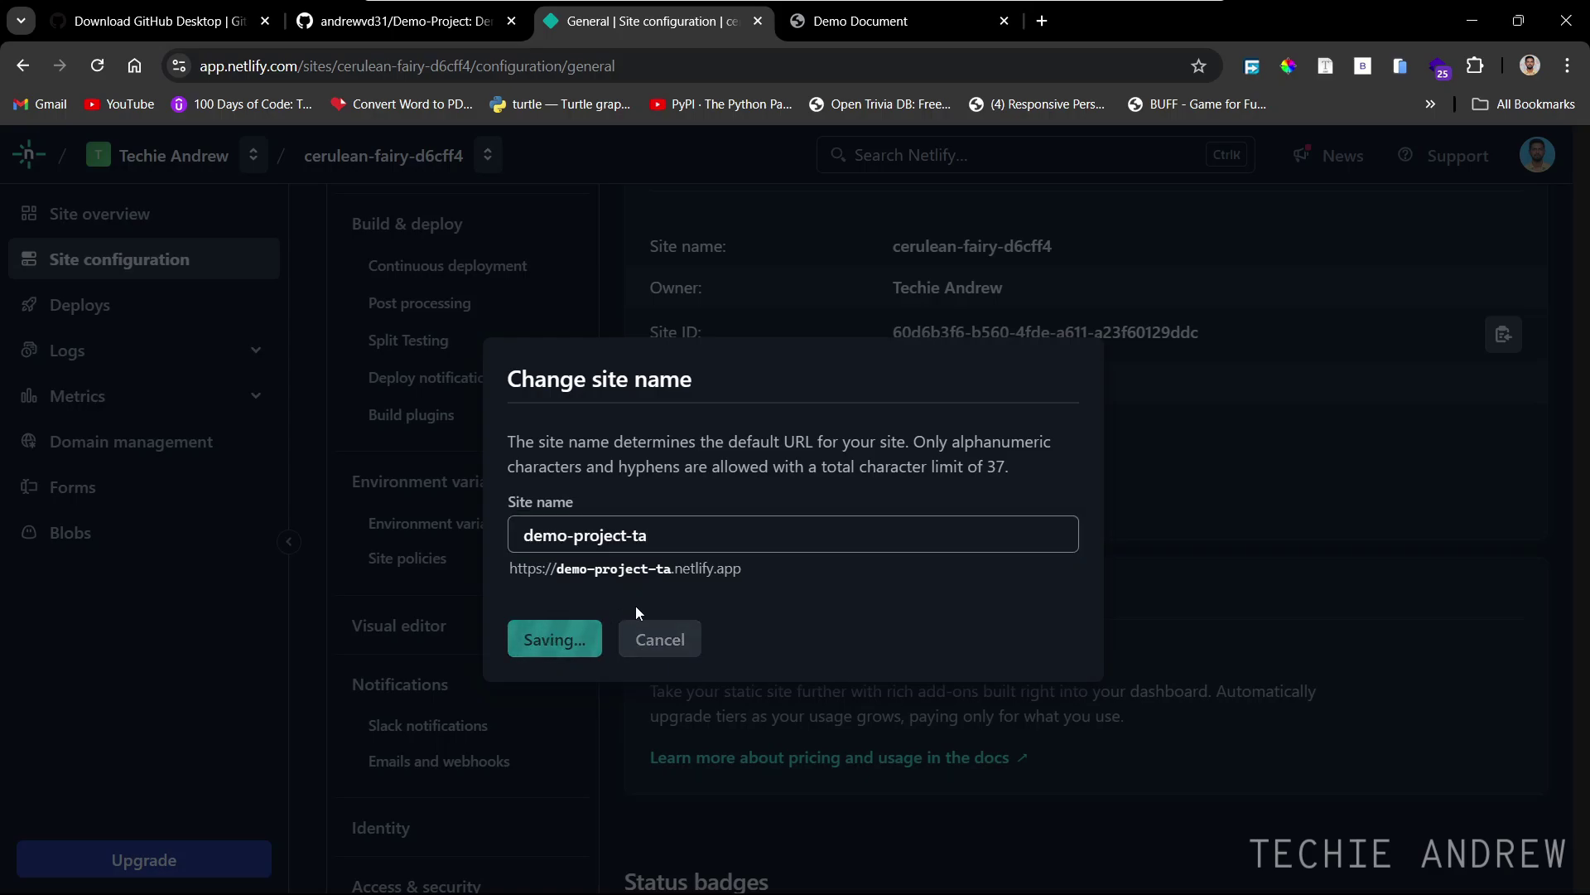
Open the deployed site at demo-project-ta.netlify.app and compare its page and address with the local preview at 127.0.0.1:5500/index.html
scroll(1083, 617, "up", 5)
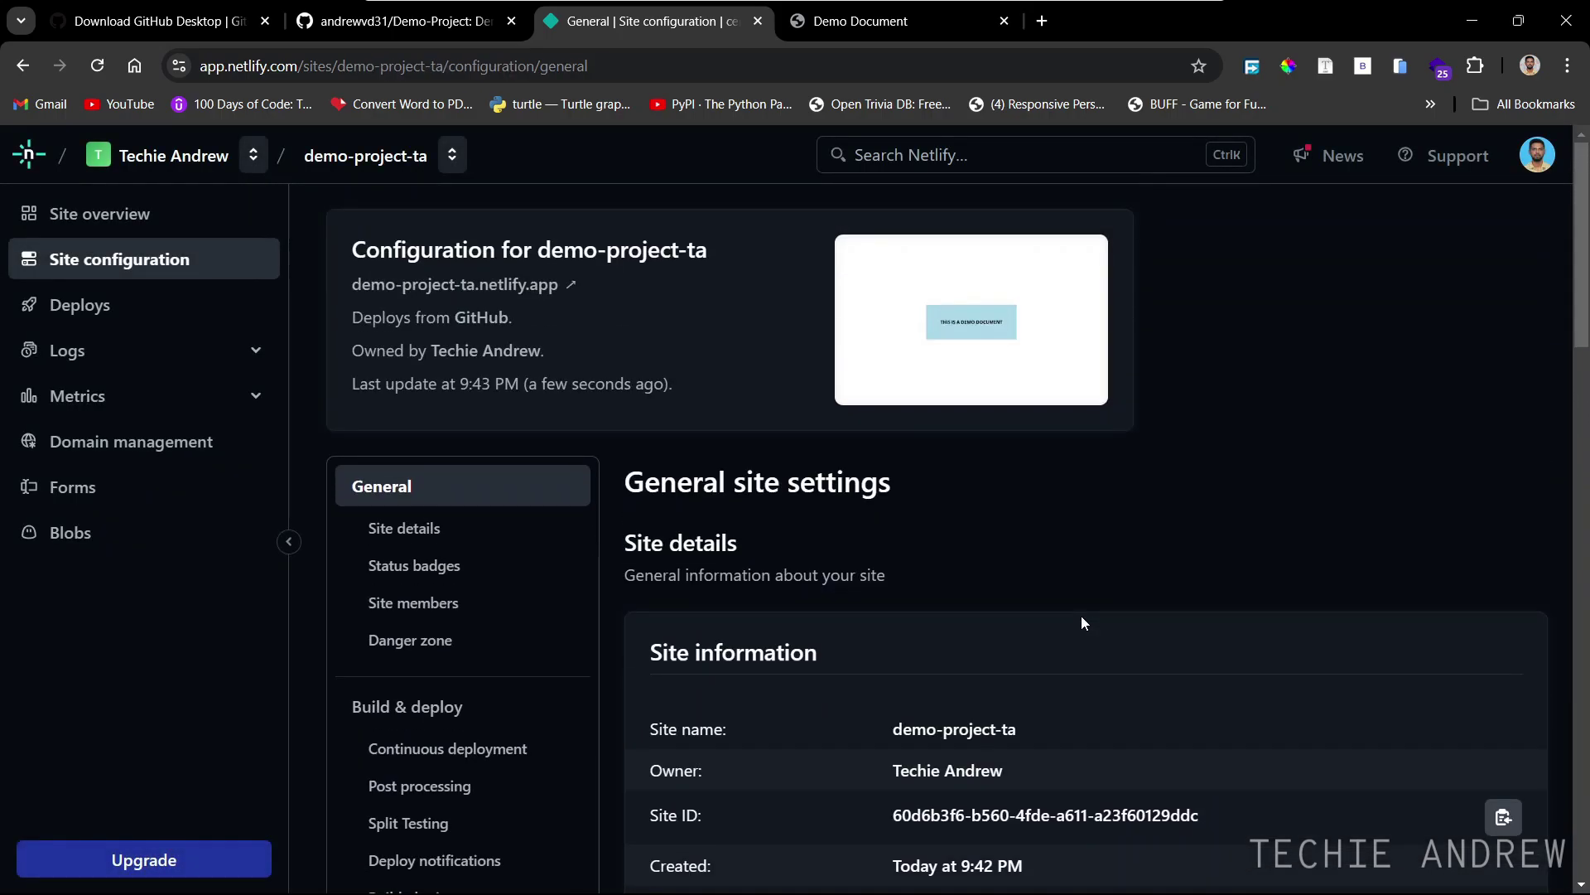
left_click(487, 287)
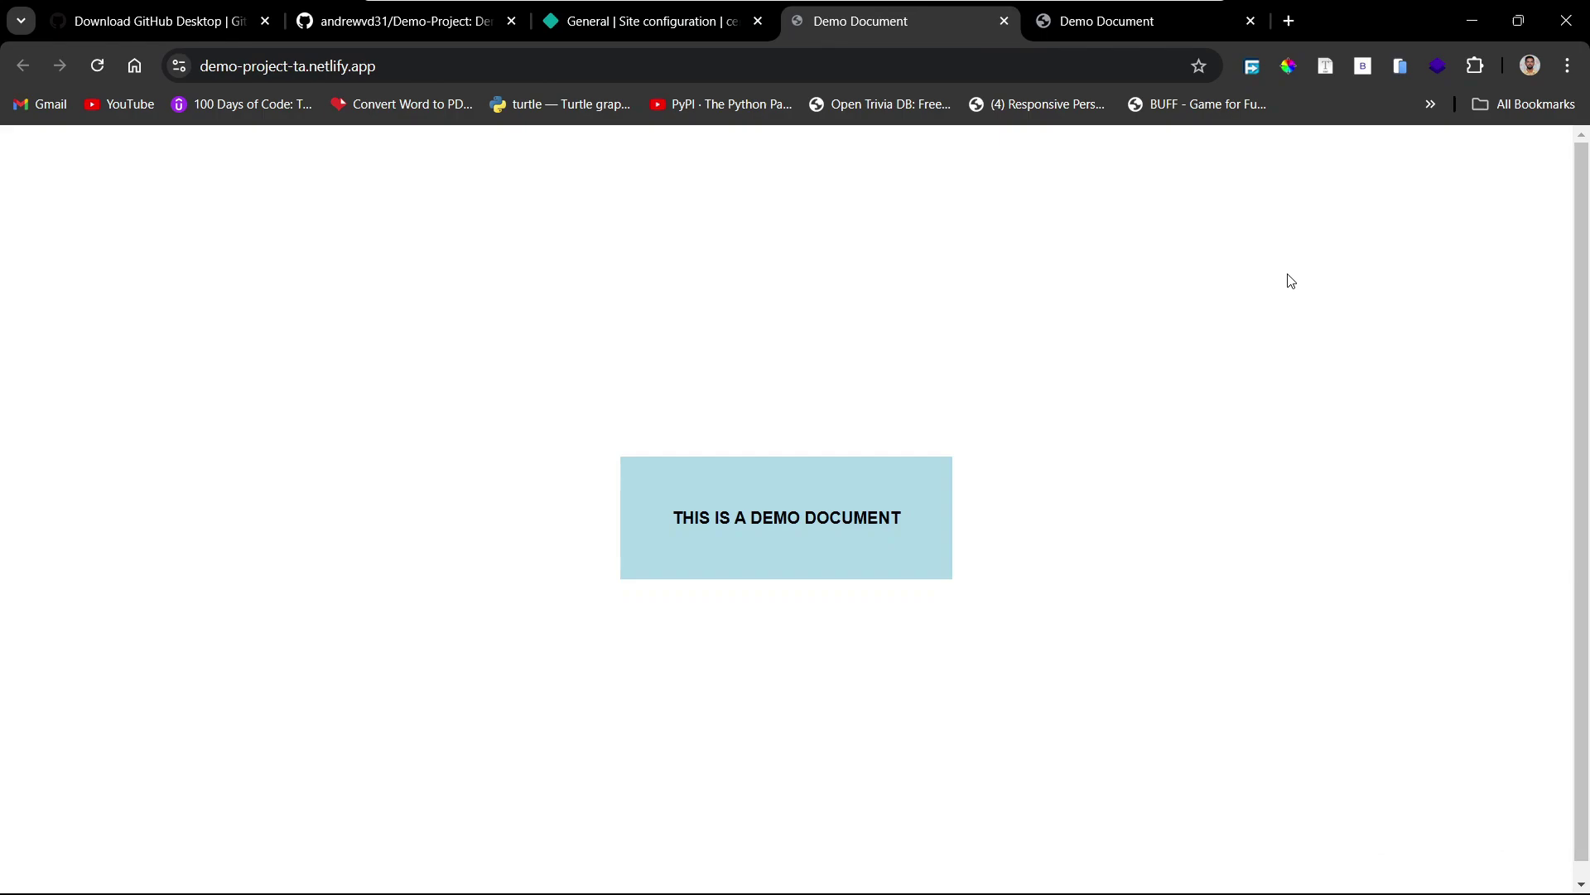
left_click(1131, 30)
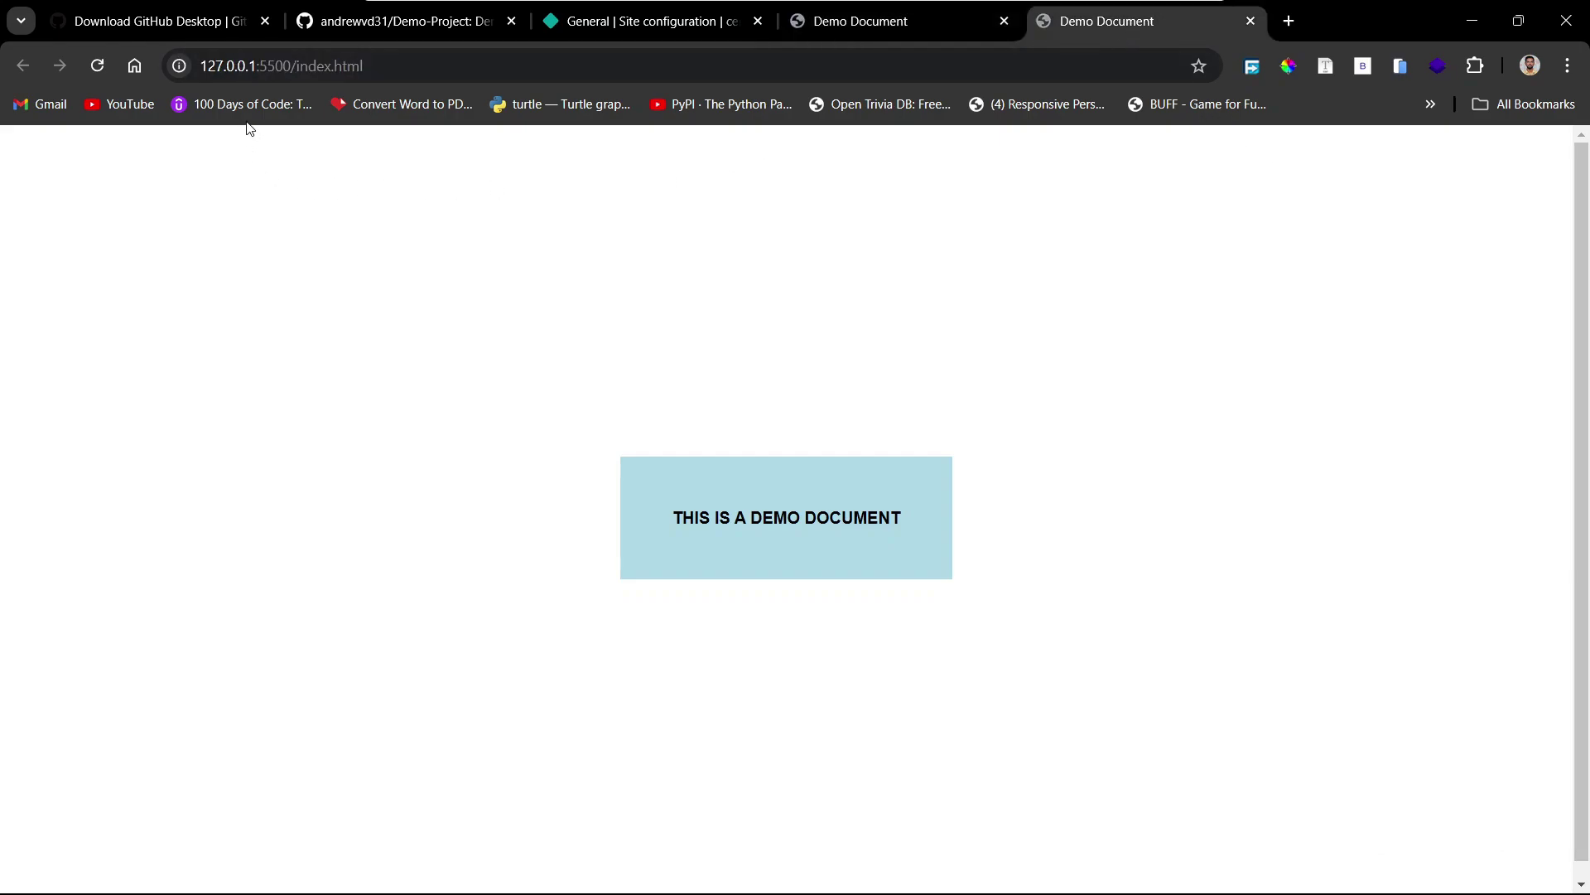
left_click(292, 73)
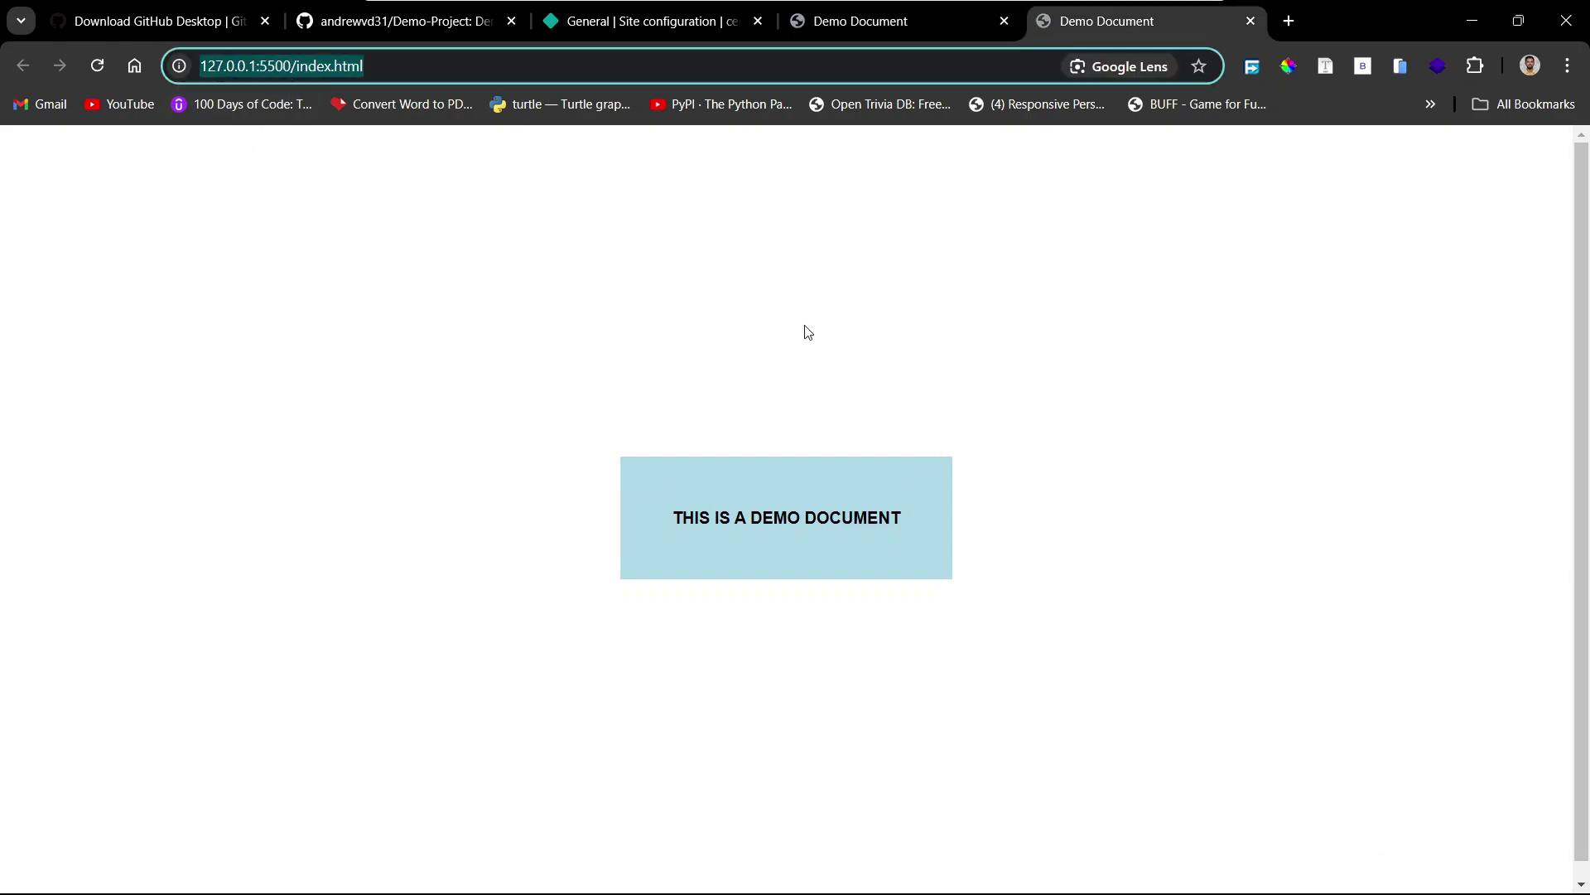
left_click(840, 30)
left_click(381, 74)
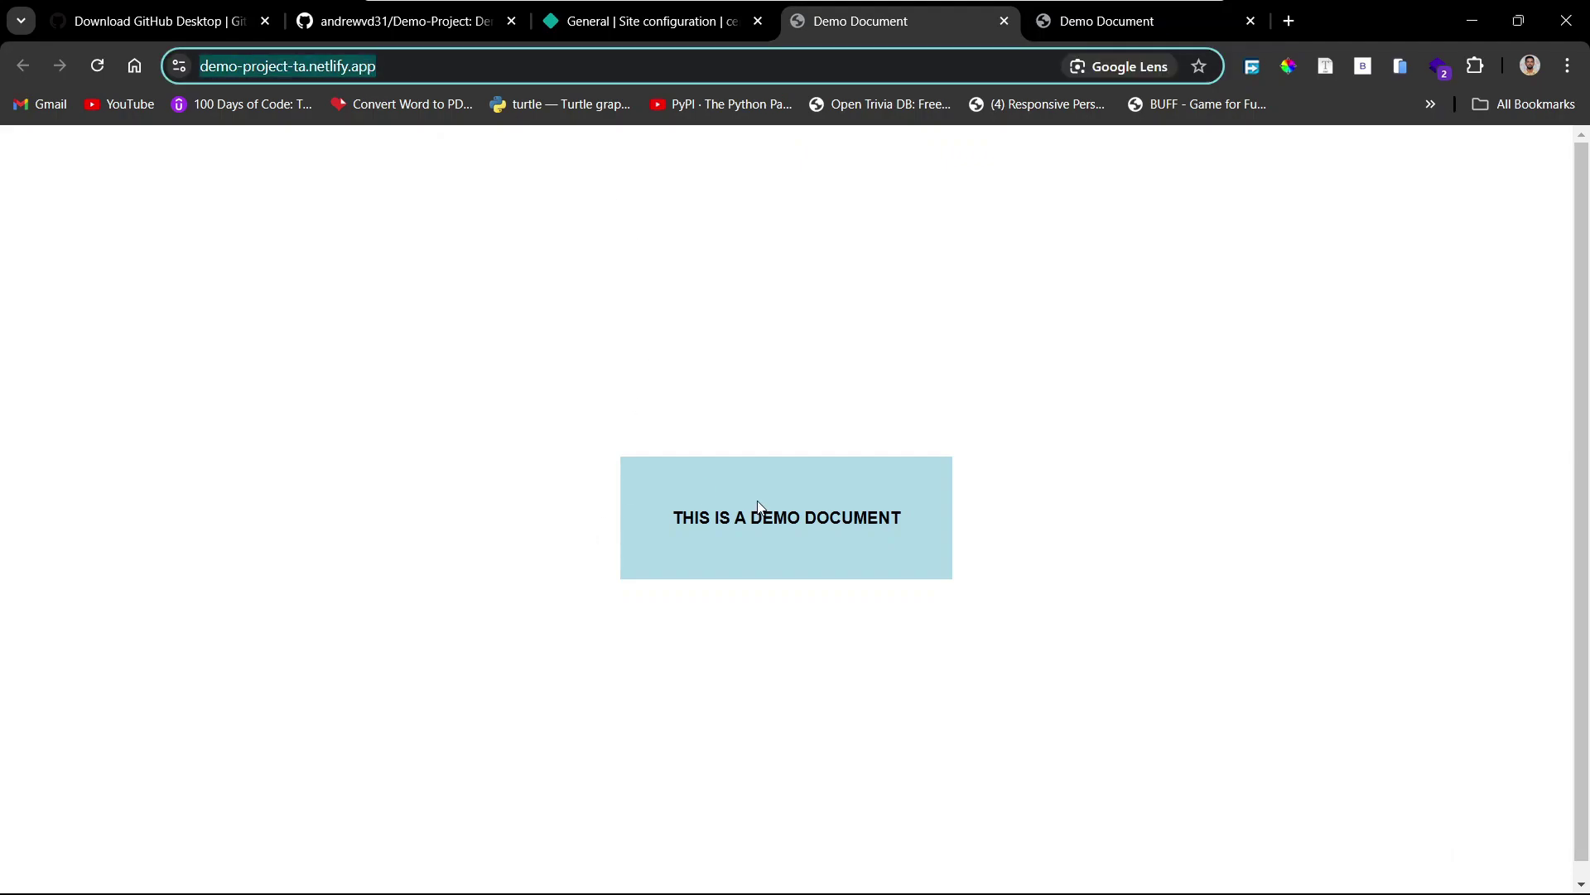
Close the local preview of index.html and return to the deployed demo-project-ta.netlify.app page
left_click(1093, 30)
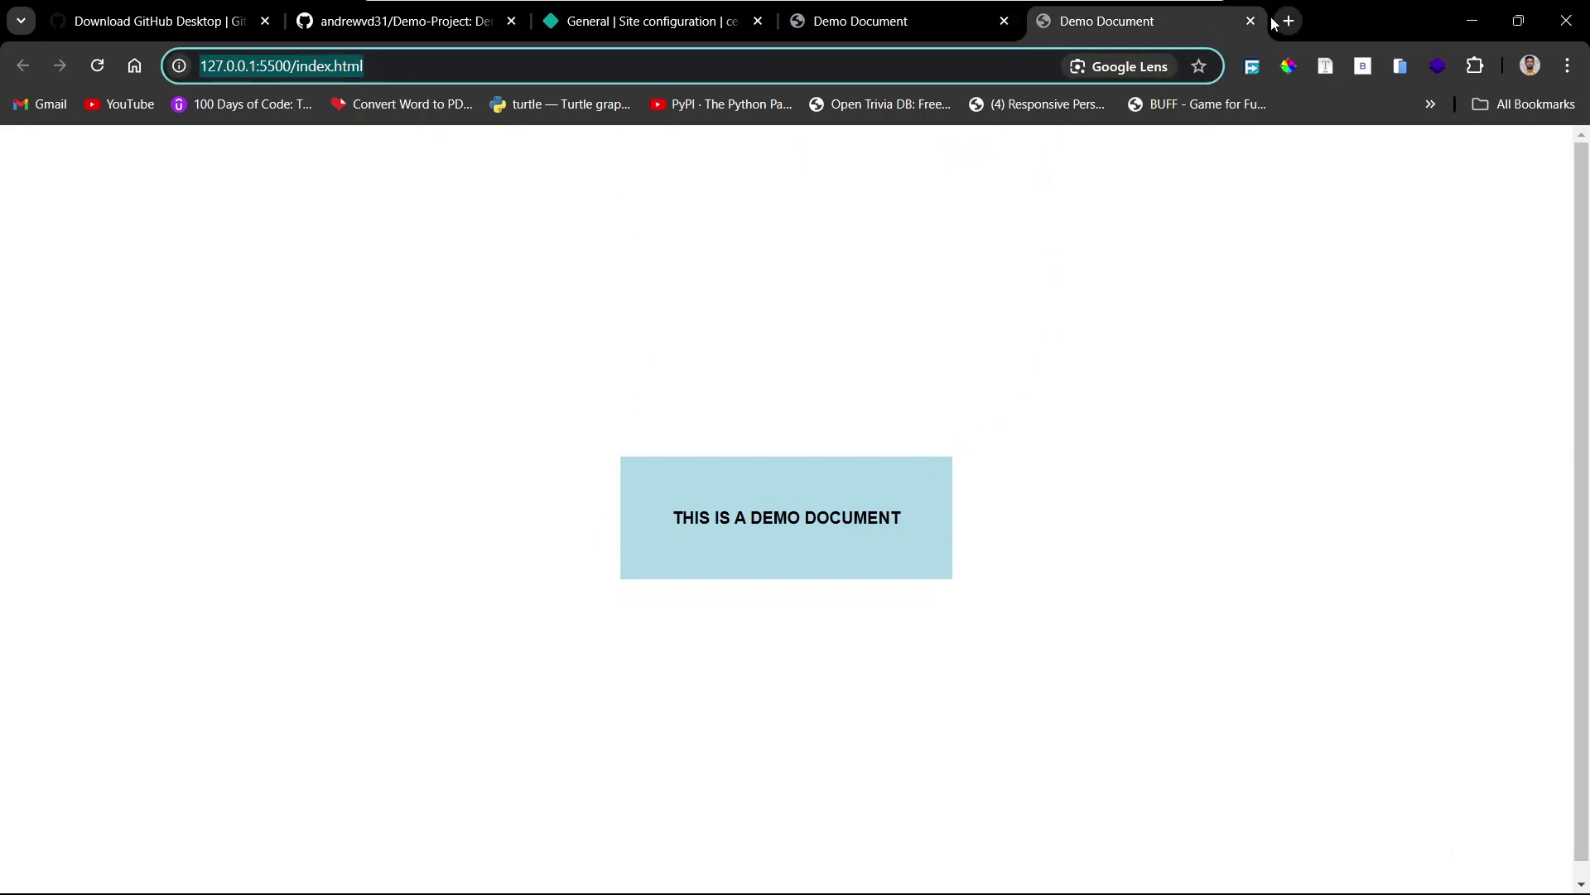
left_click(1251, 21)
left_click(660, 420)
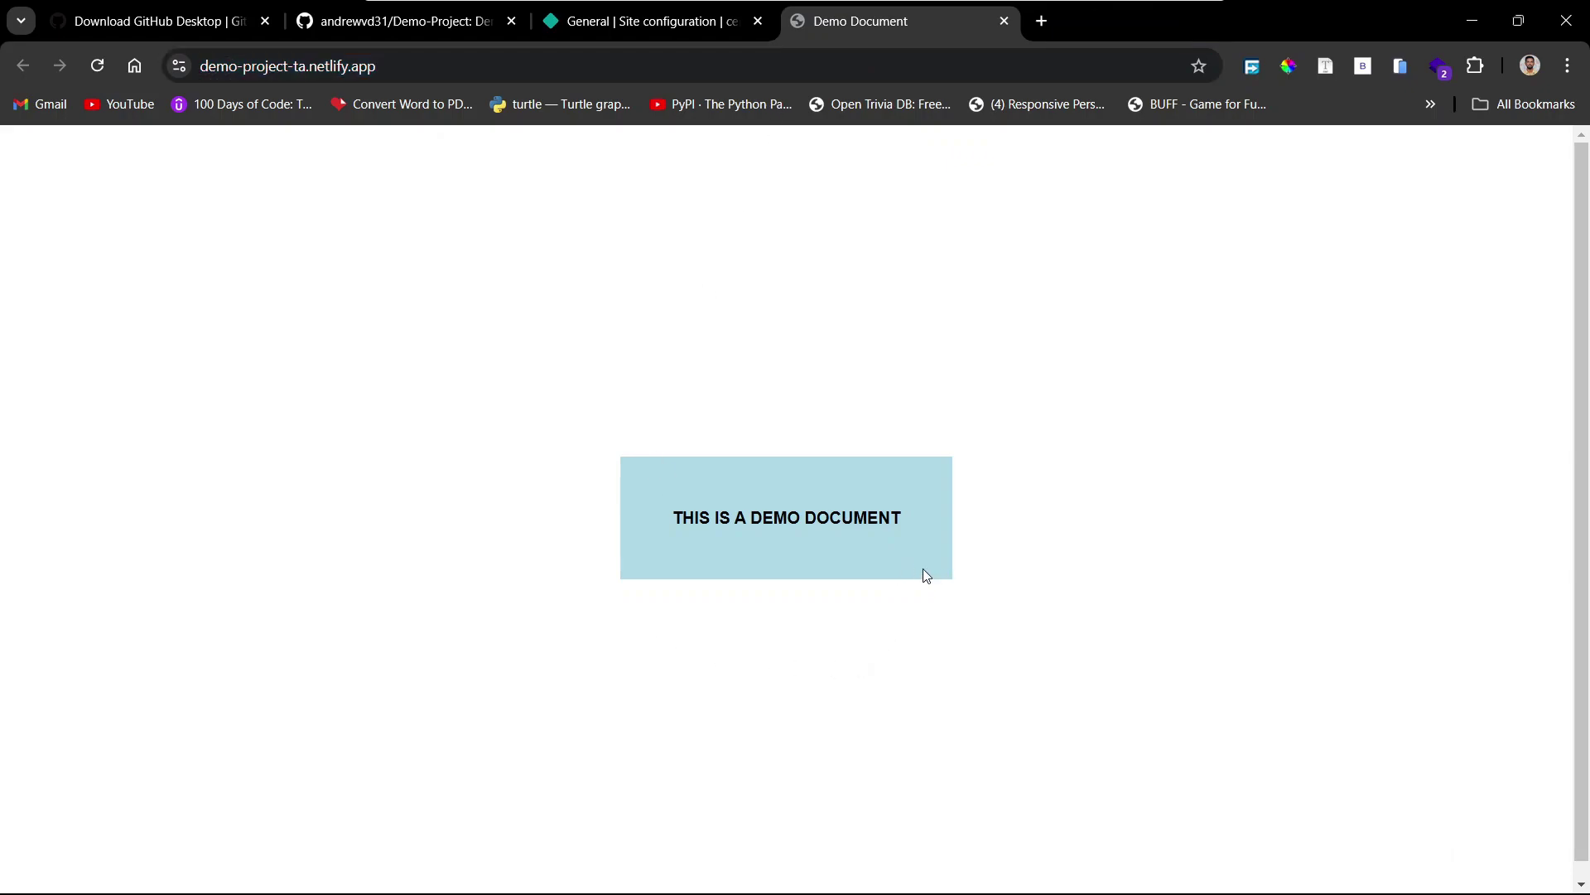
Check the Demo-Project repository page on GitHub, then switch to Visual Studio Code and look through the project's file list
left_click(429, 24)
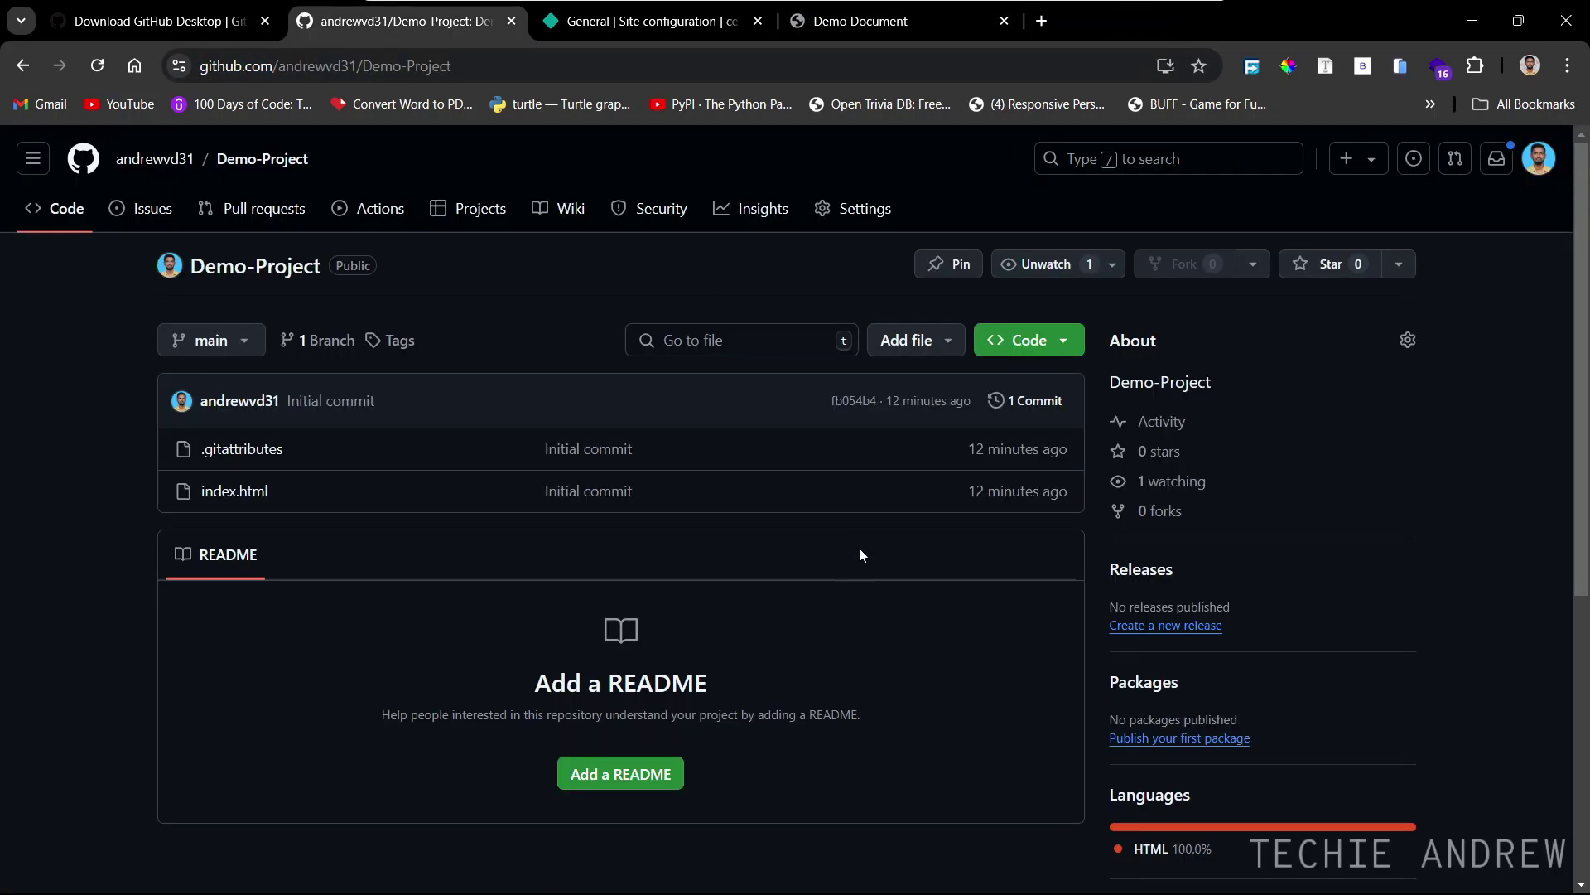
left_click(1472, 38)
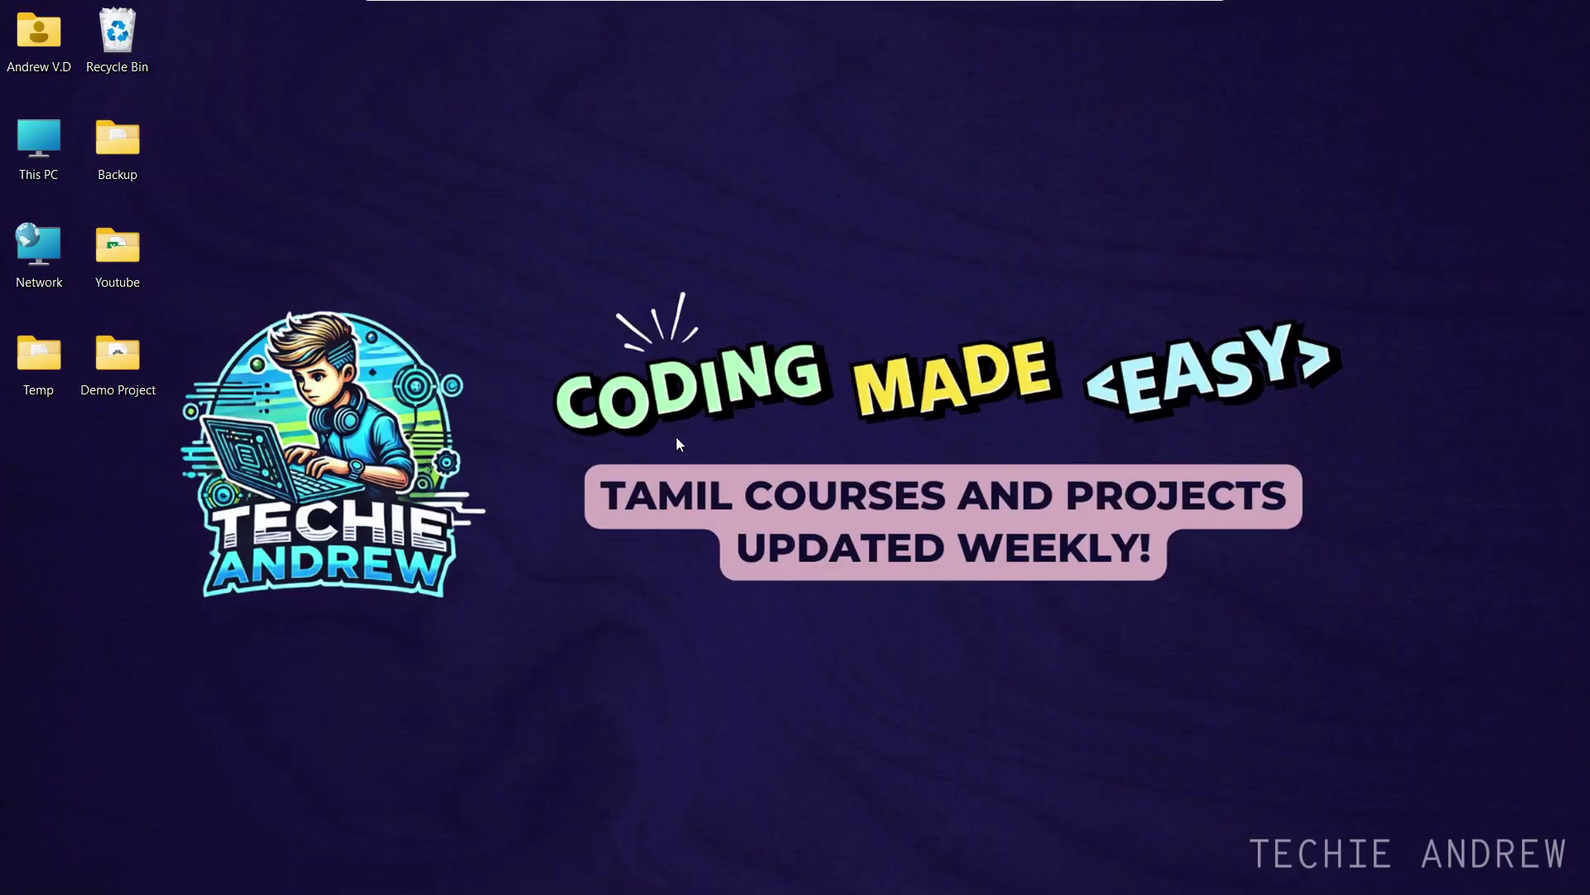
mouse_move(662, 872)
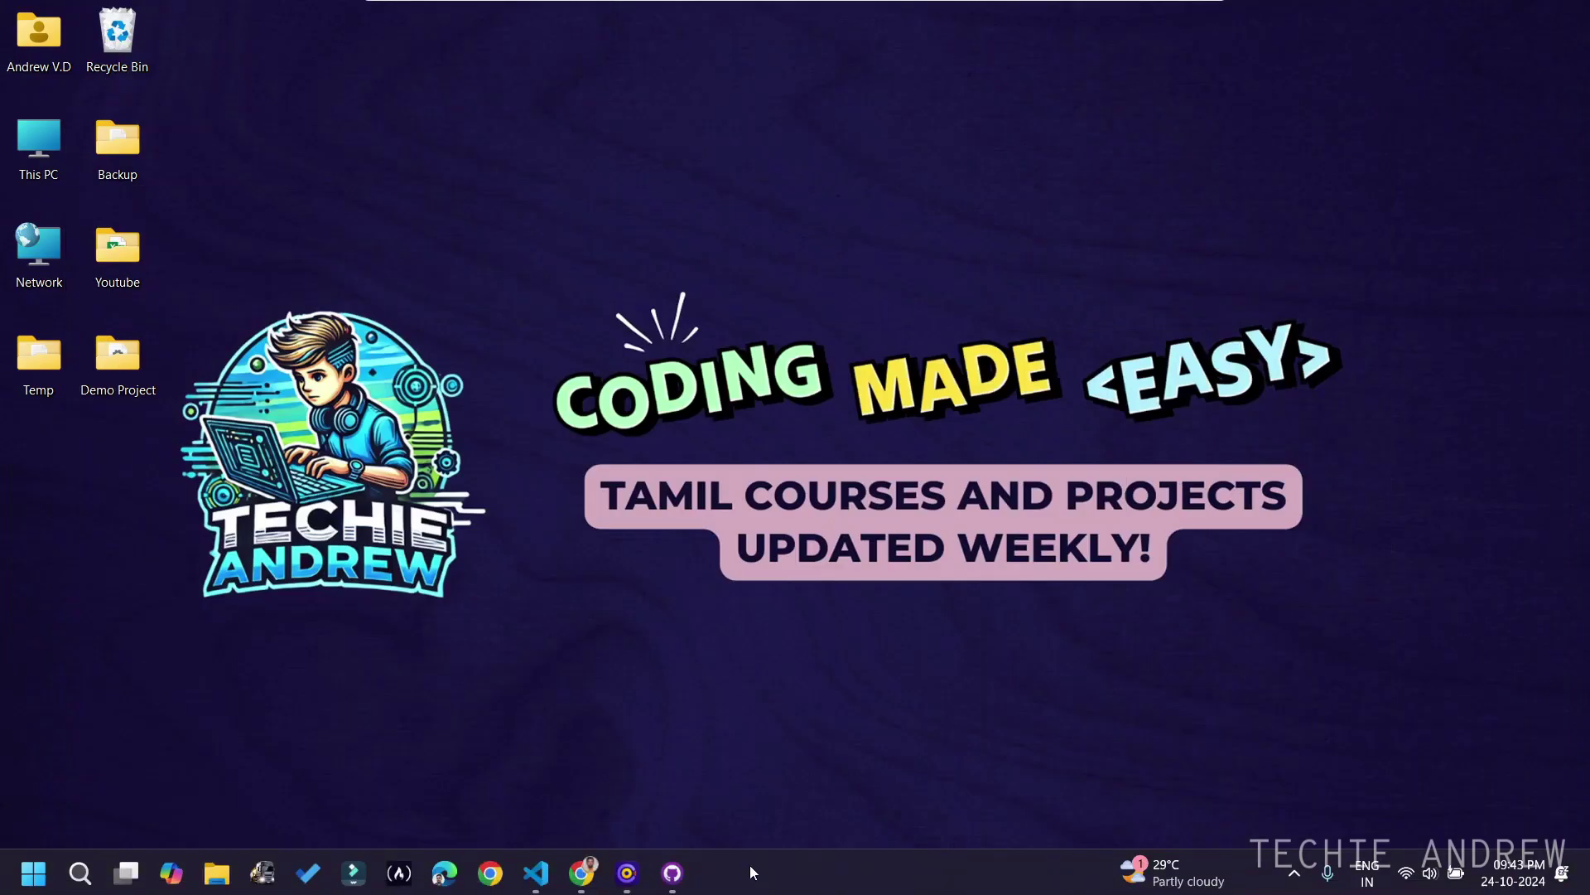
left_click(536, 870)
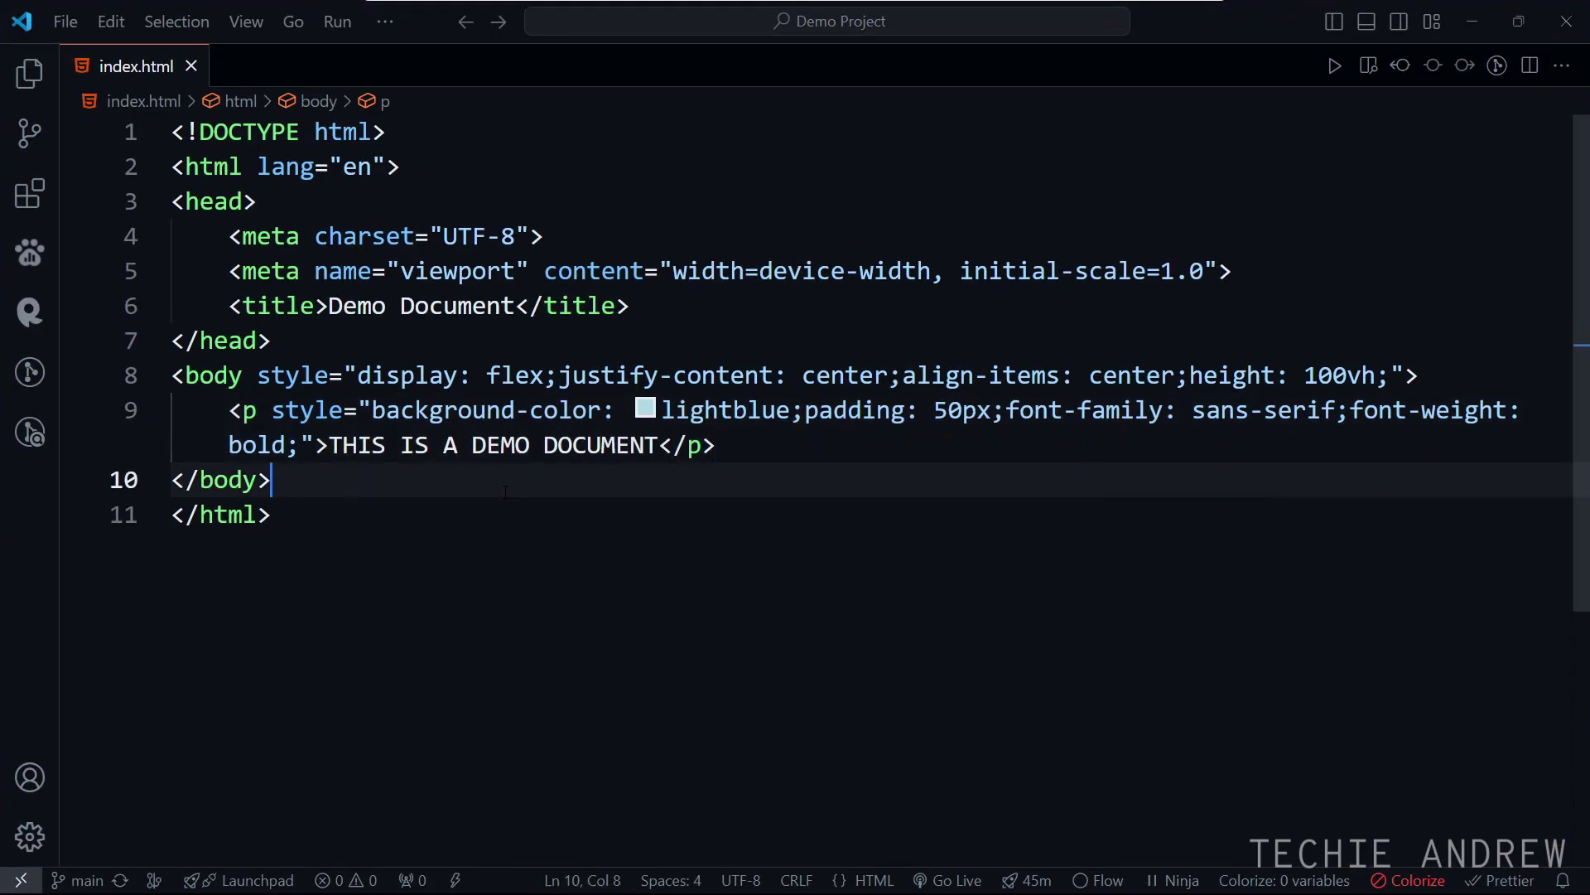
key("Down")
left_click(30, 74)
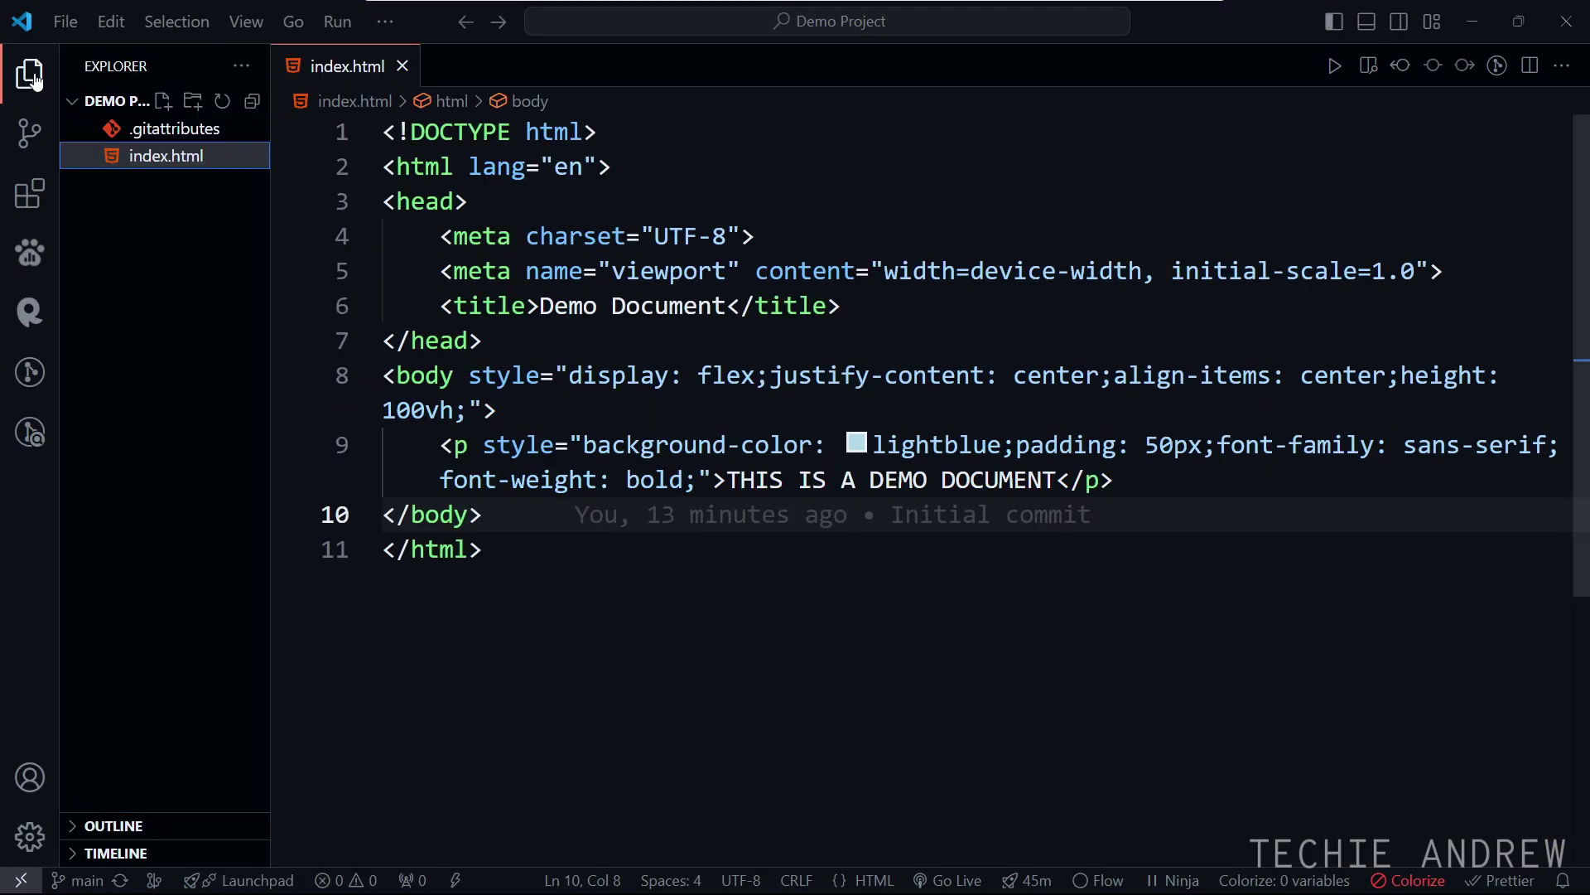
left_click(30, 73)
key("Up")
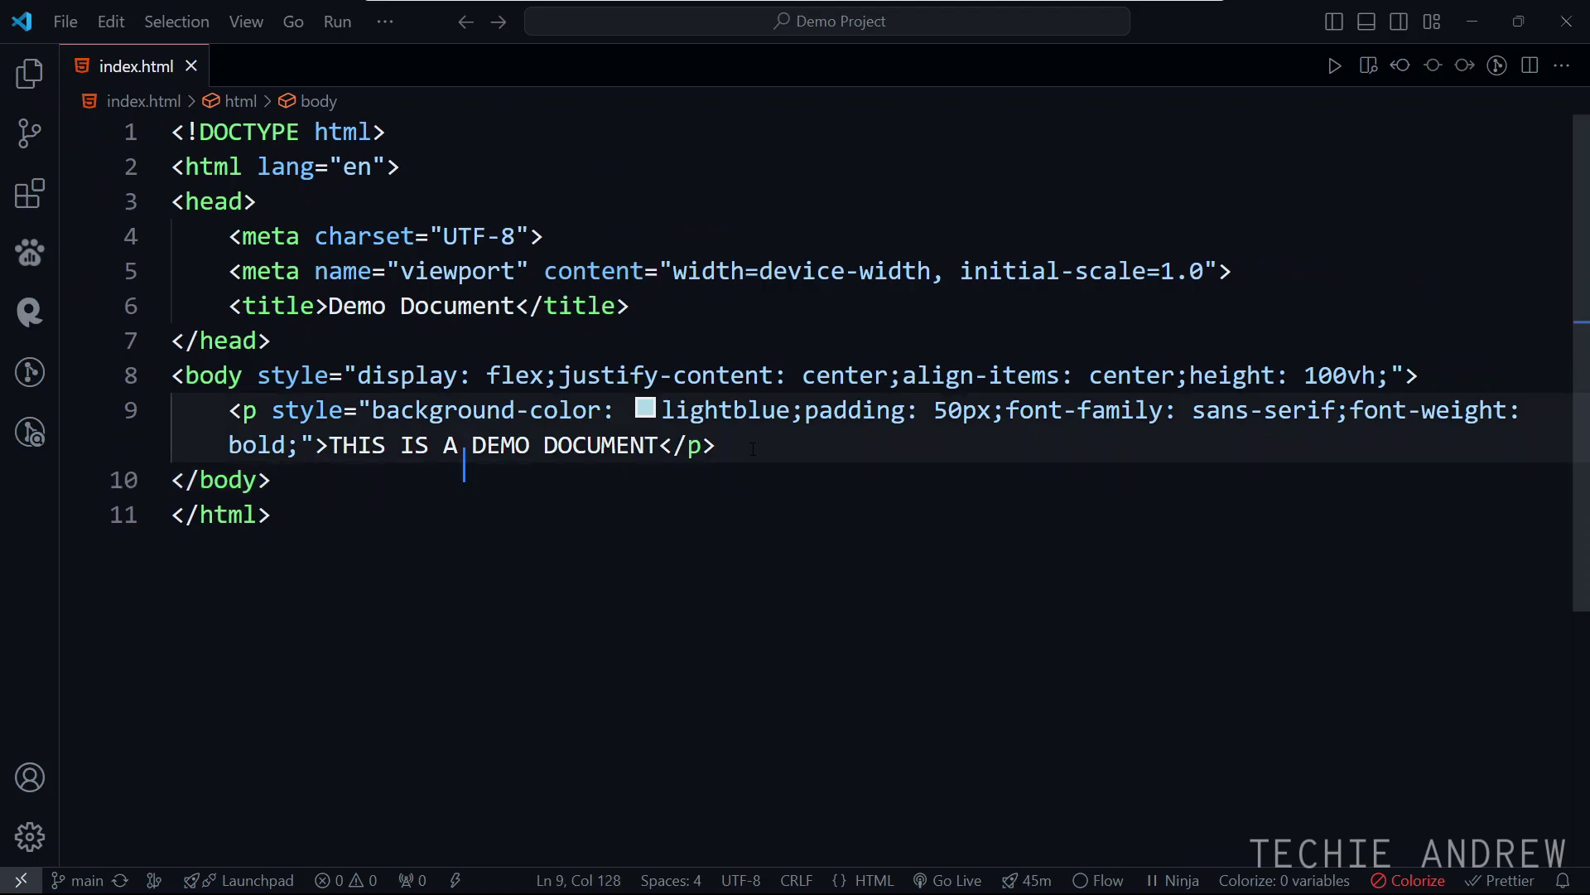
key("Down")
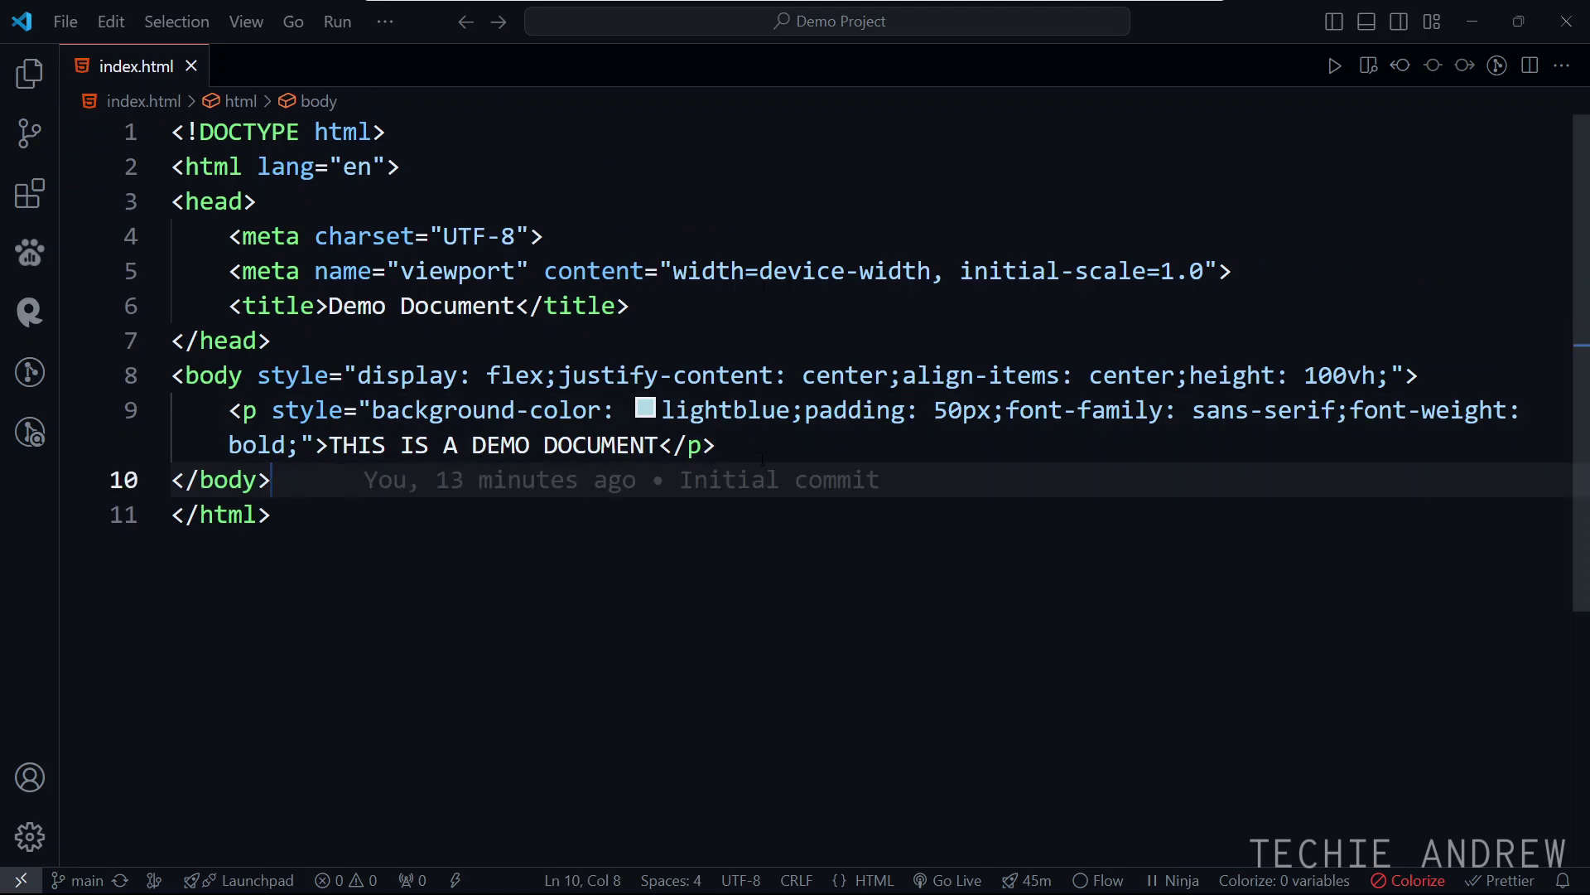
key("Up")
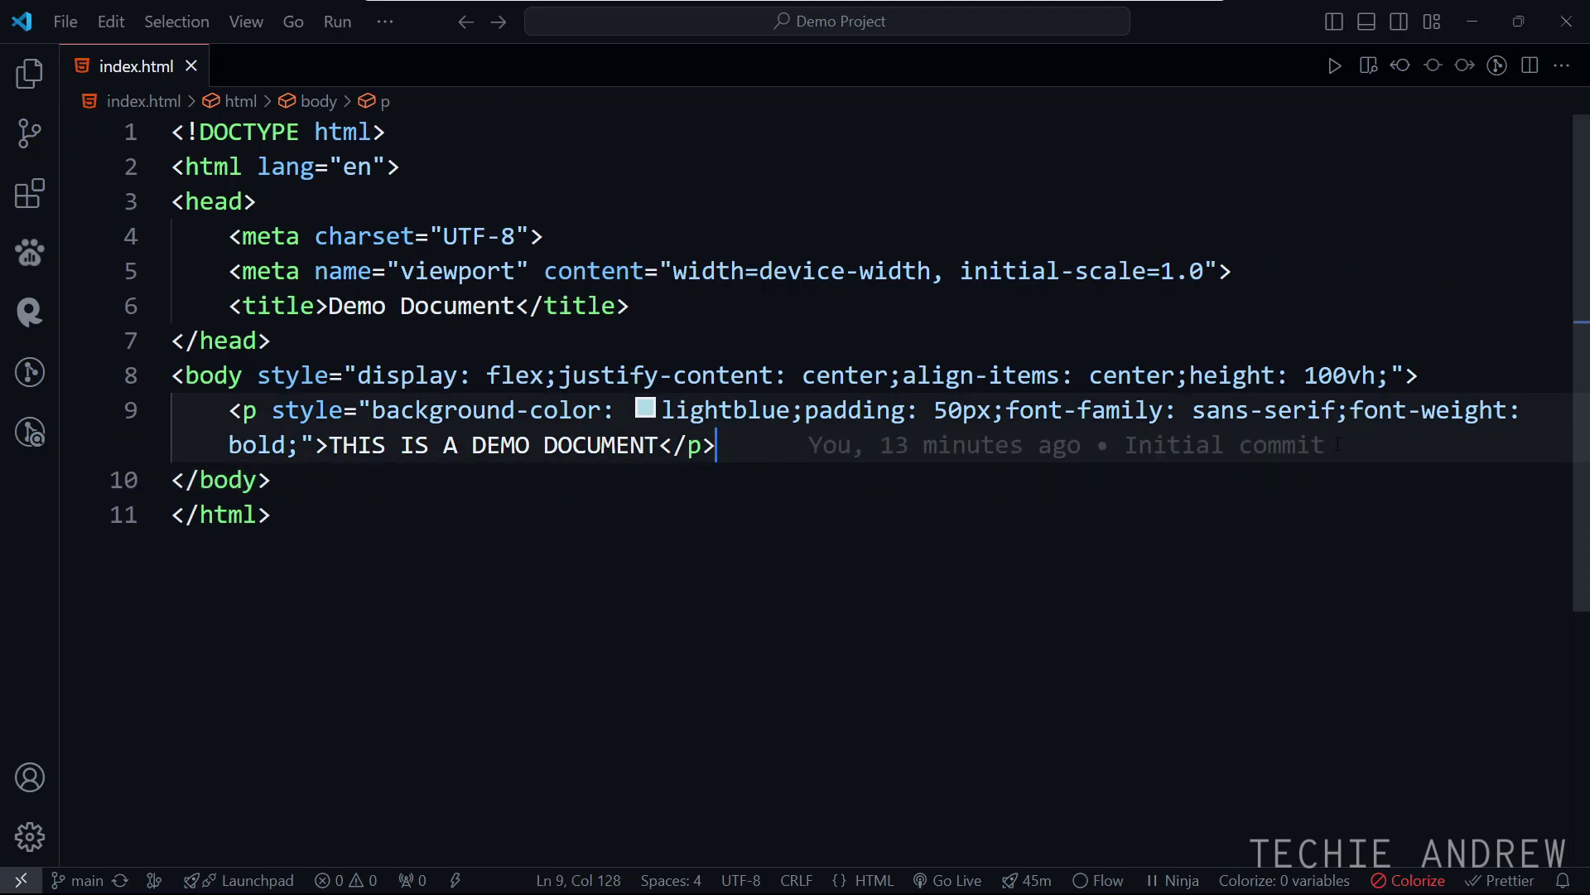
key("Down")
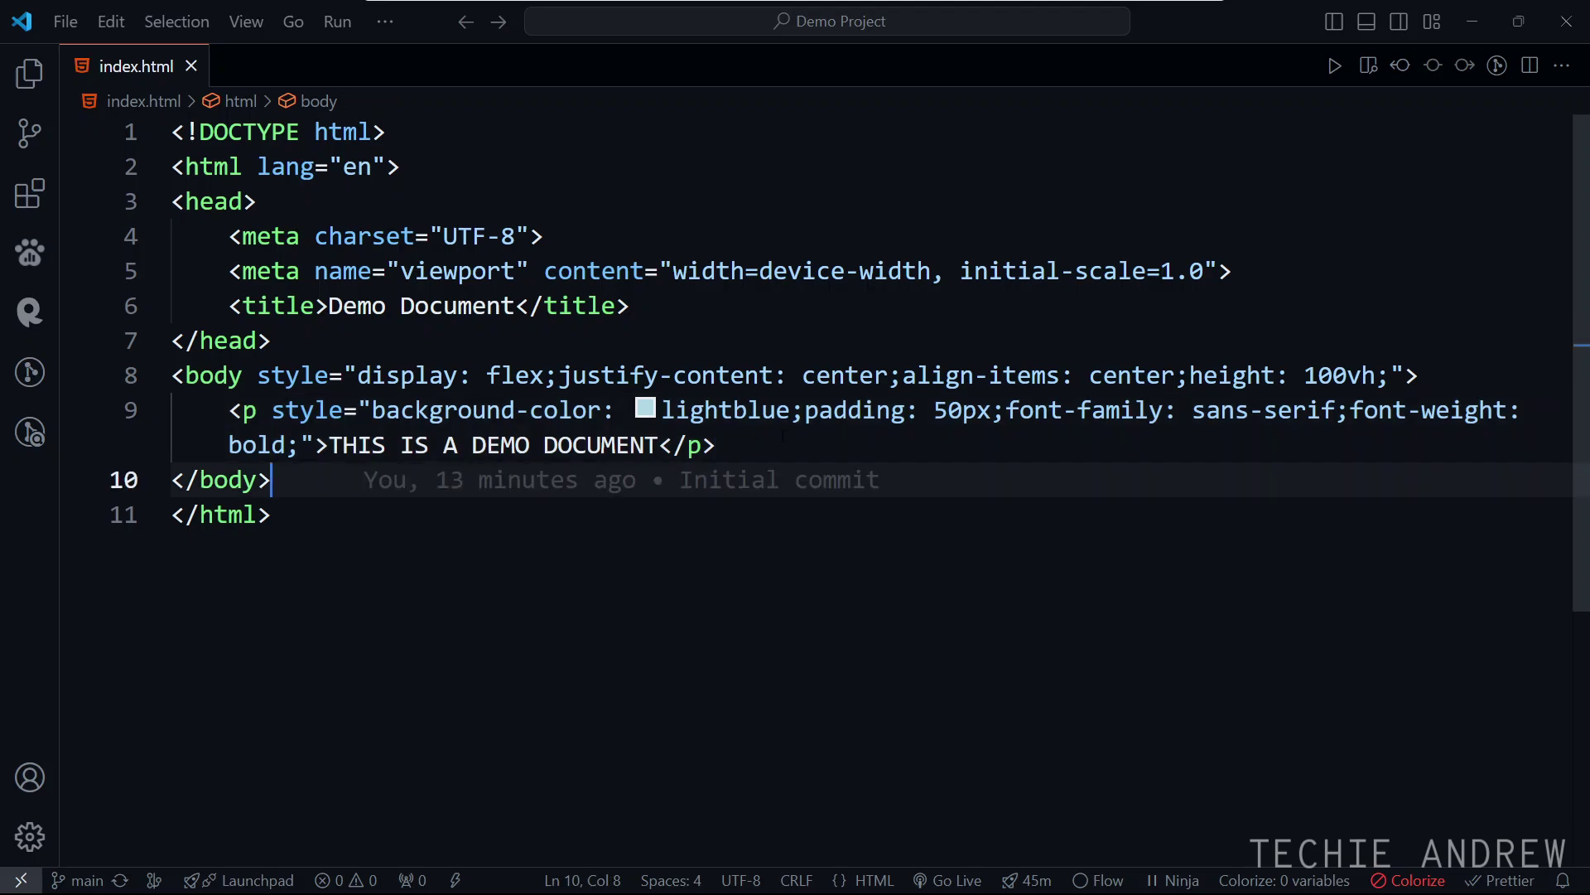
key("Up")
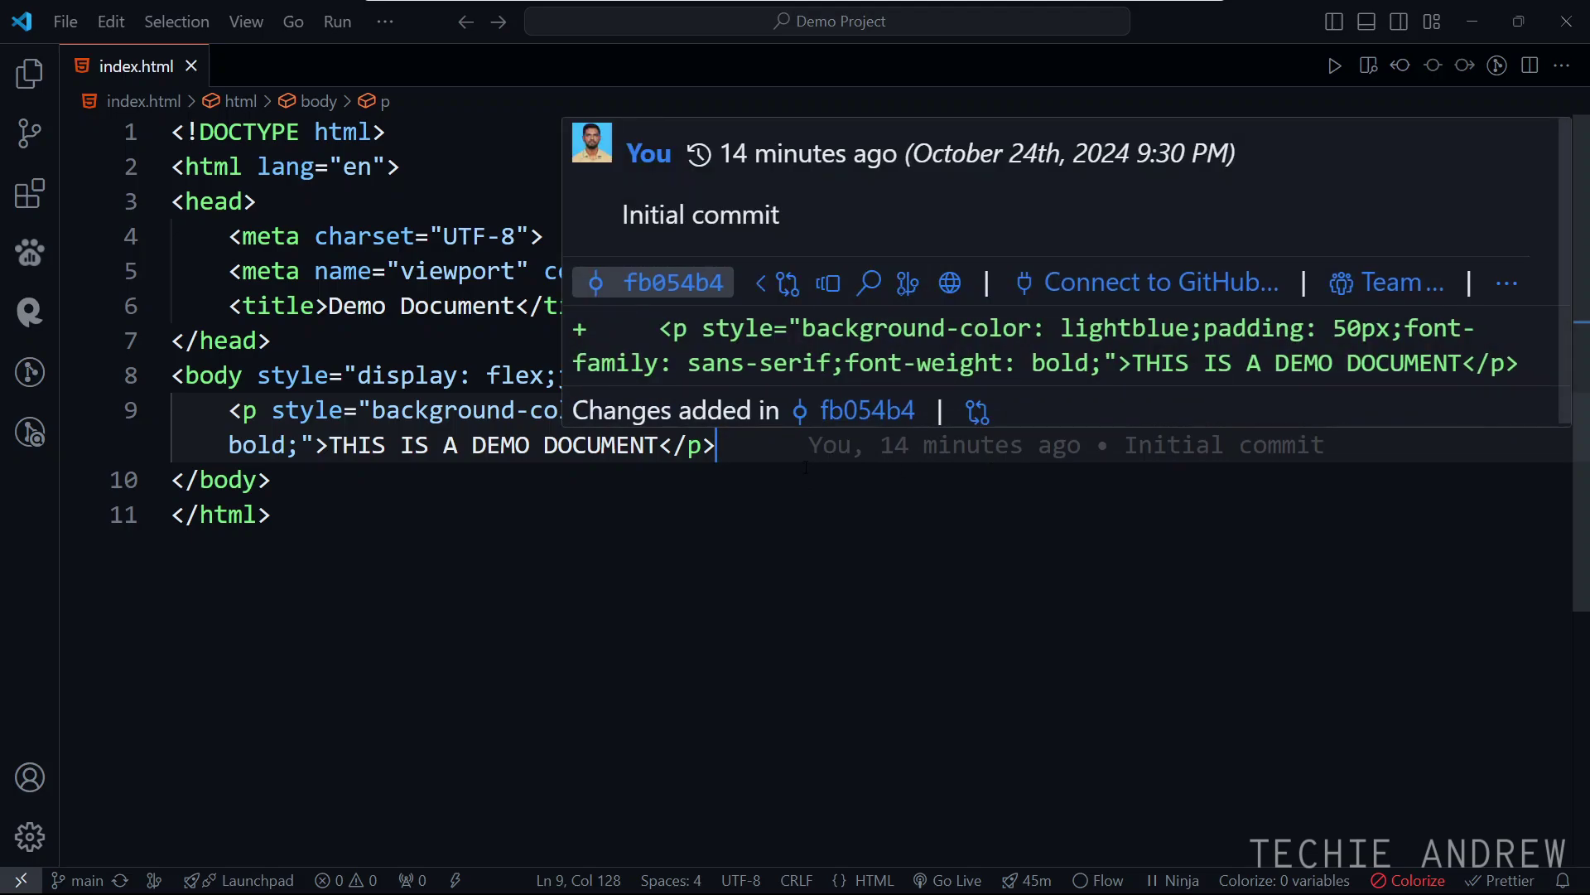
key("Down")
Add a paragraph of lorem ipsum placeholder text below the THIS IS A DEMO DOCUMENT paragraph in index.html
key("Up")
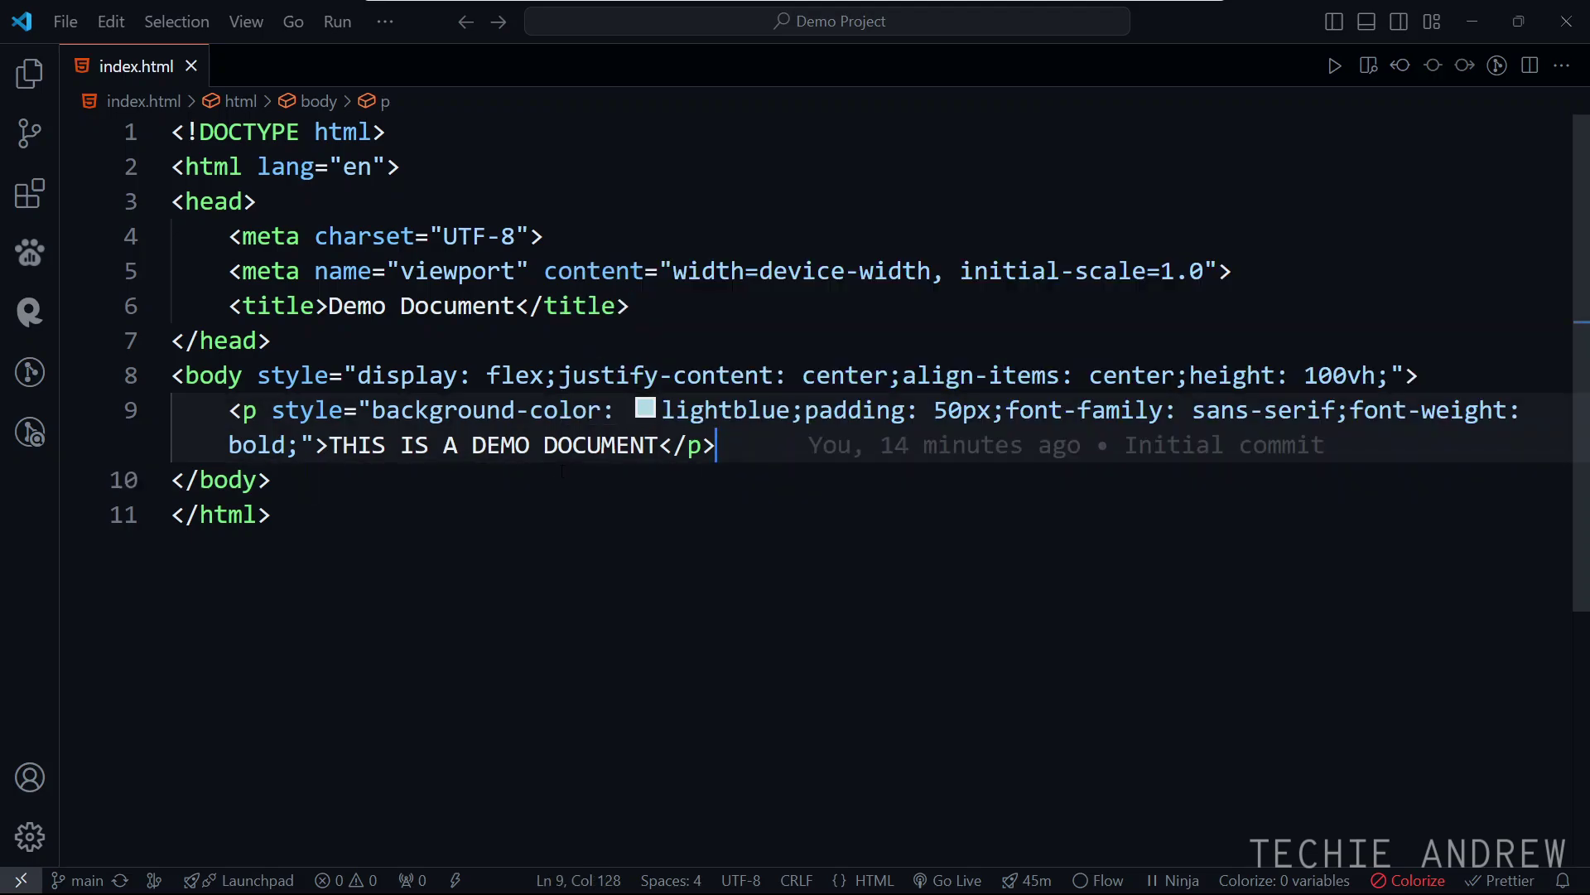
key("Return")
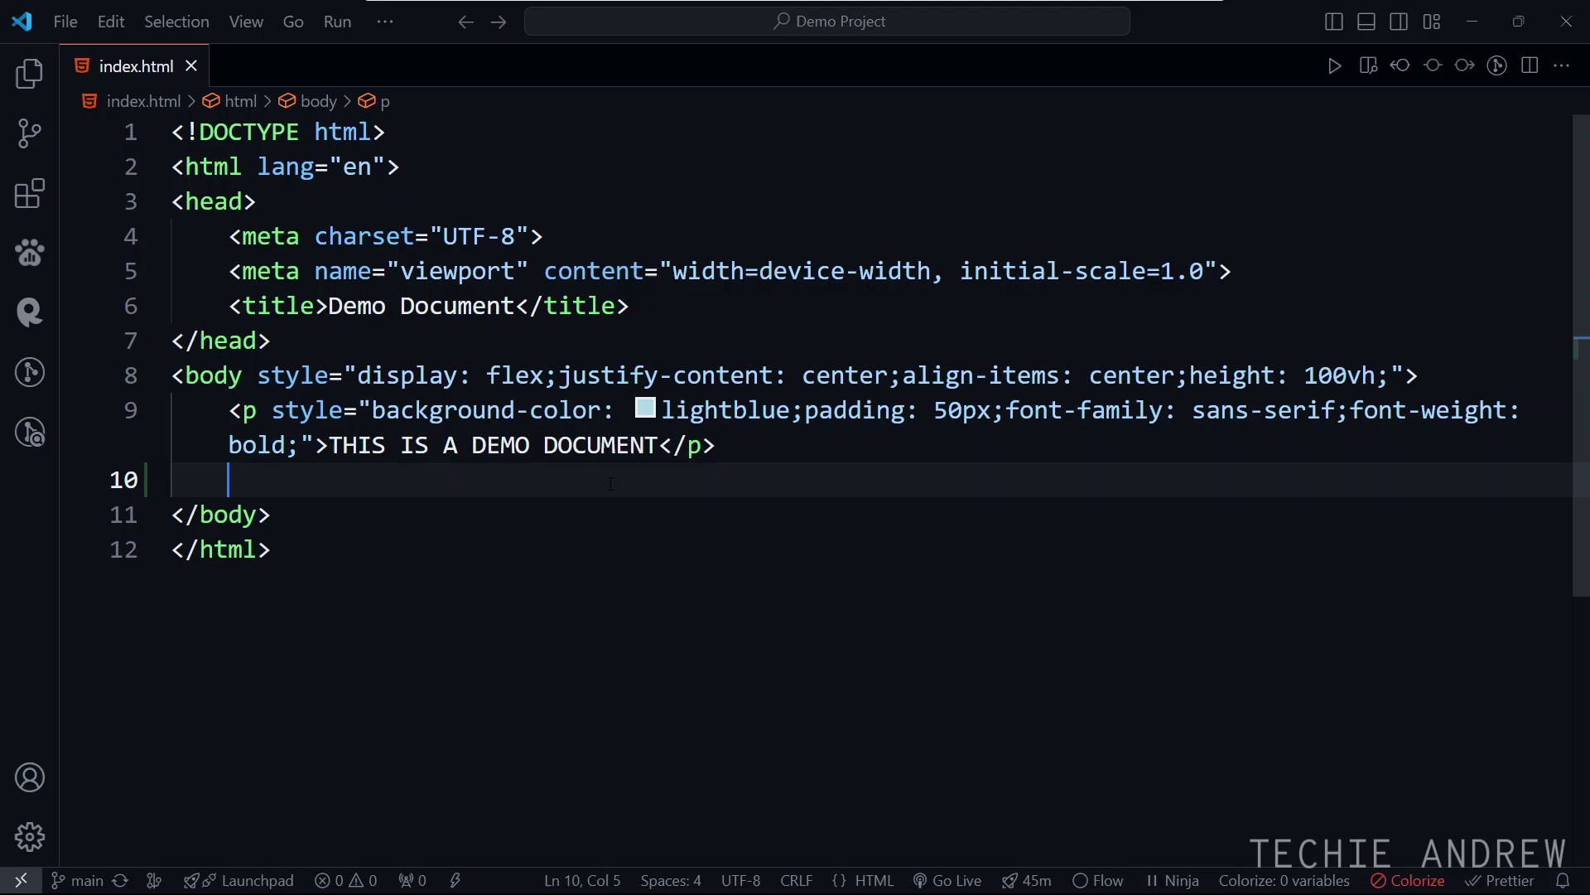
type("p")
key("Tab")
type("lorem")
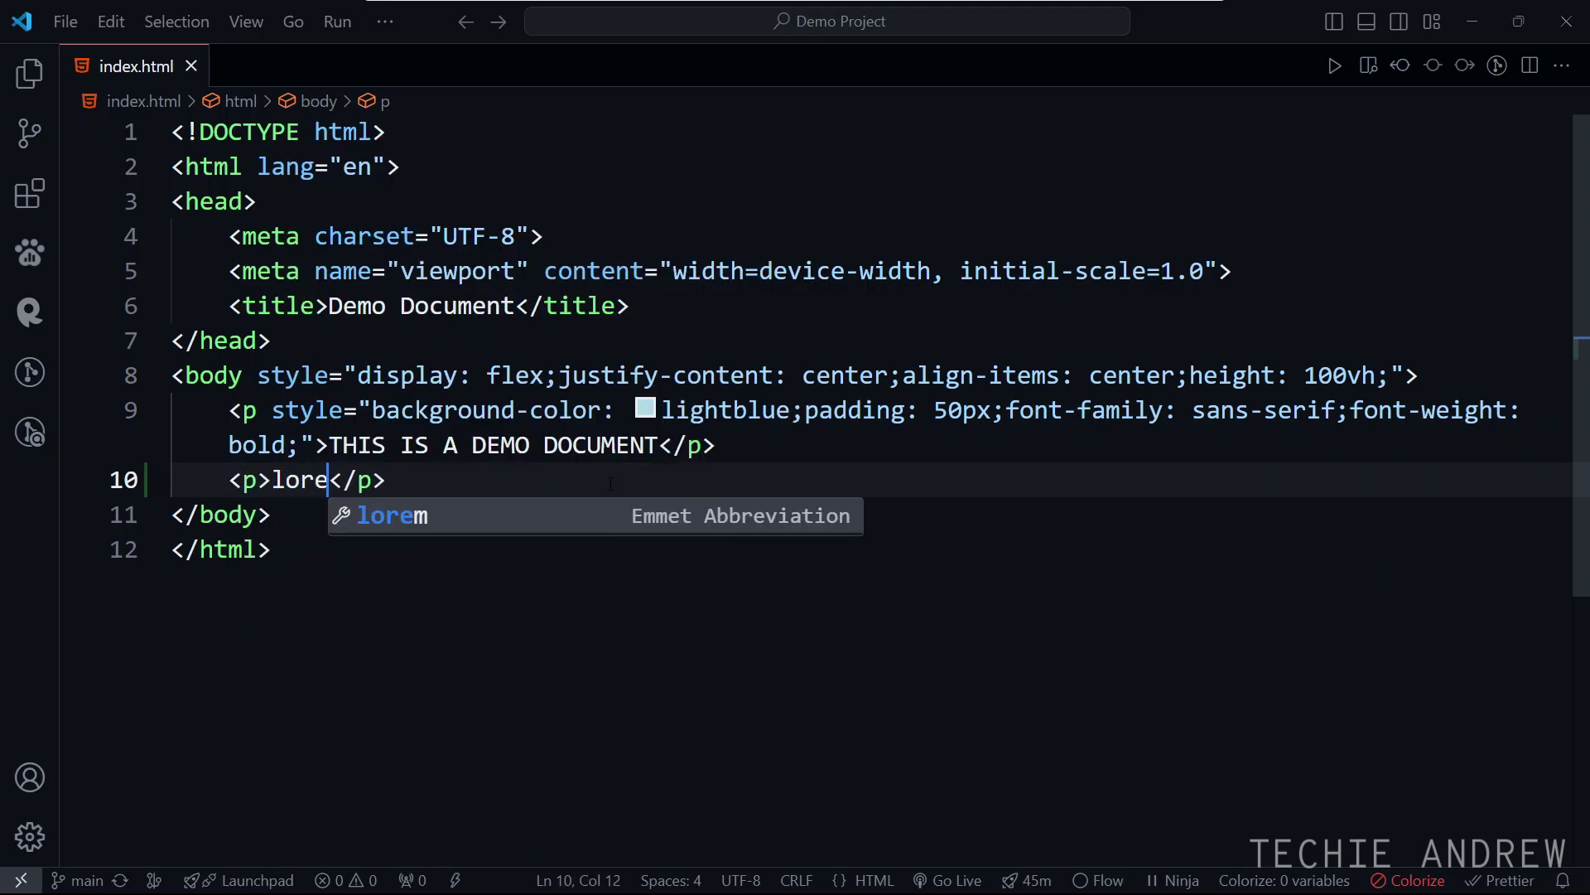
key("Tab")
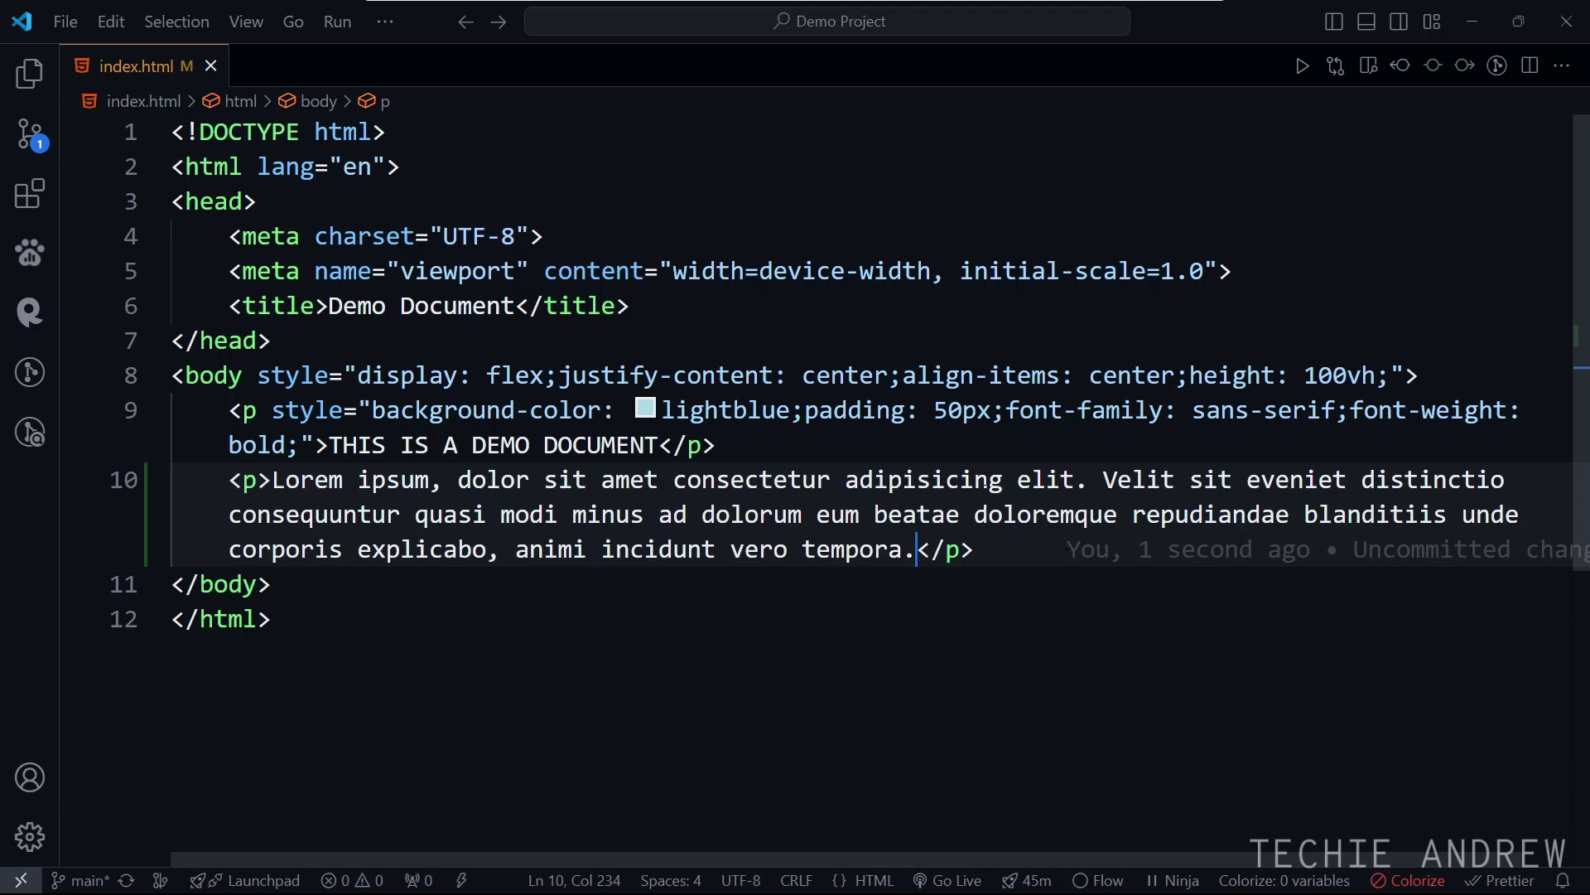
key("Up")
key("Up")
key("Up")
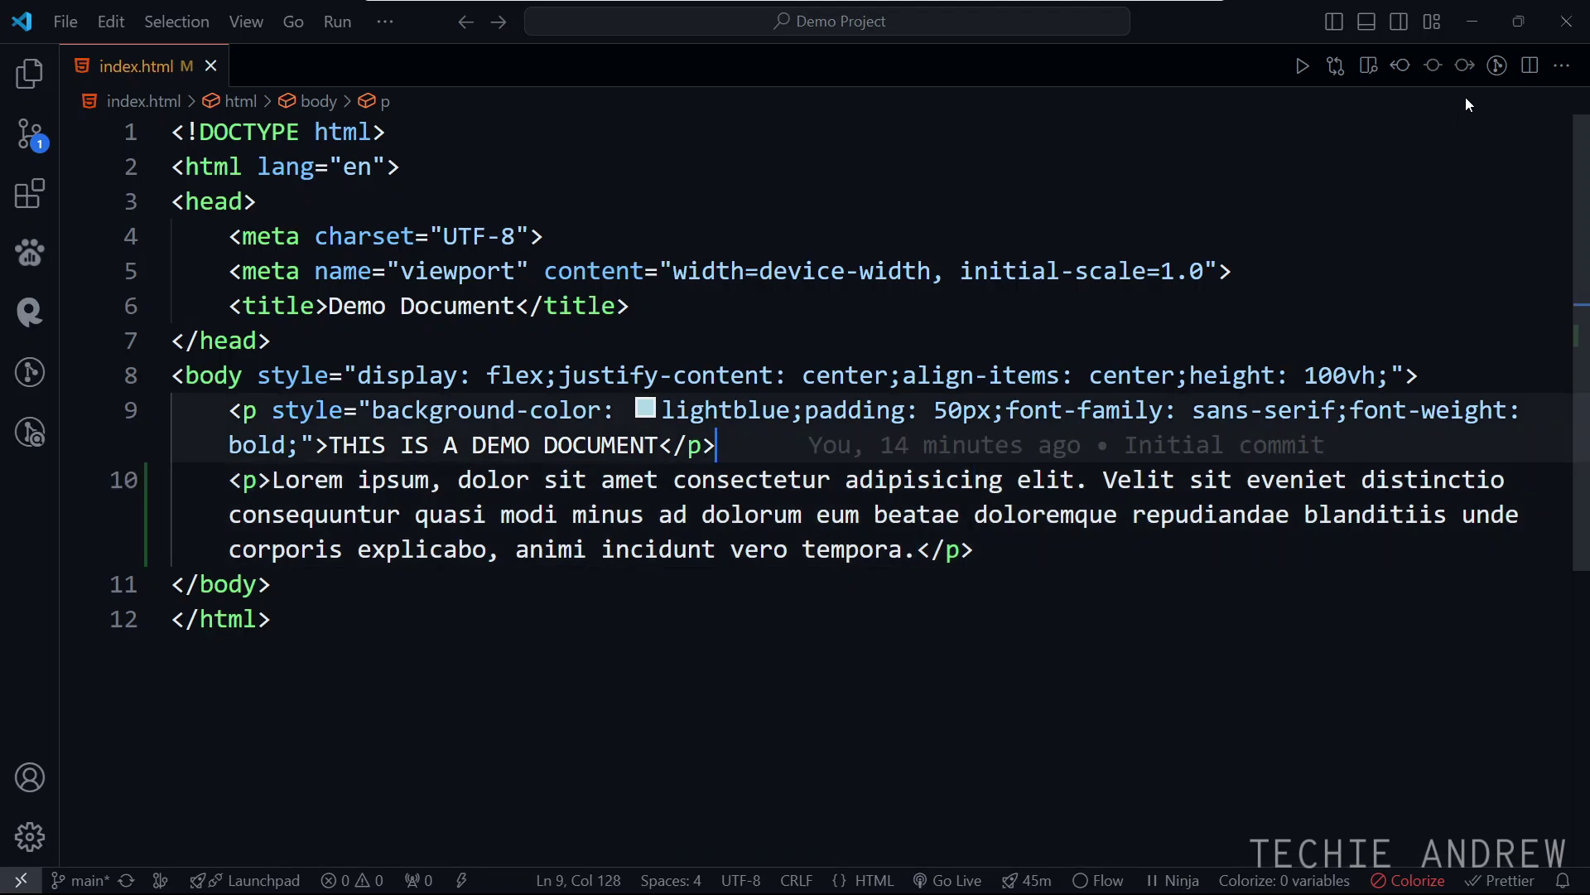
Switch to GitHub Desktop and review the changed index.html in Demo-Project, examining the added paragraph line in the diff
left_click(1475, 34)
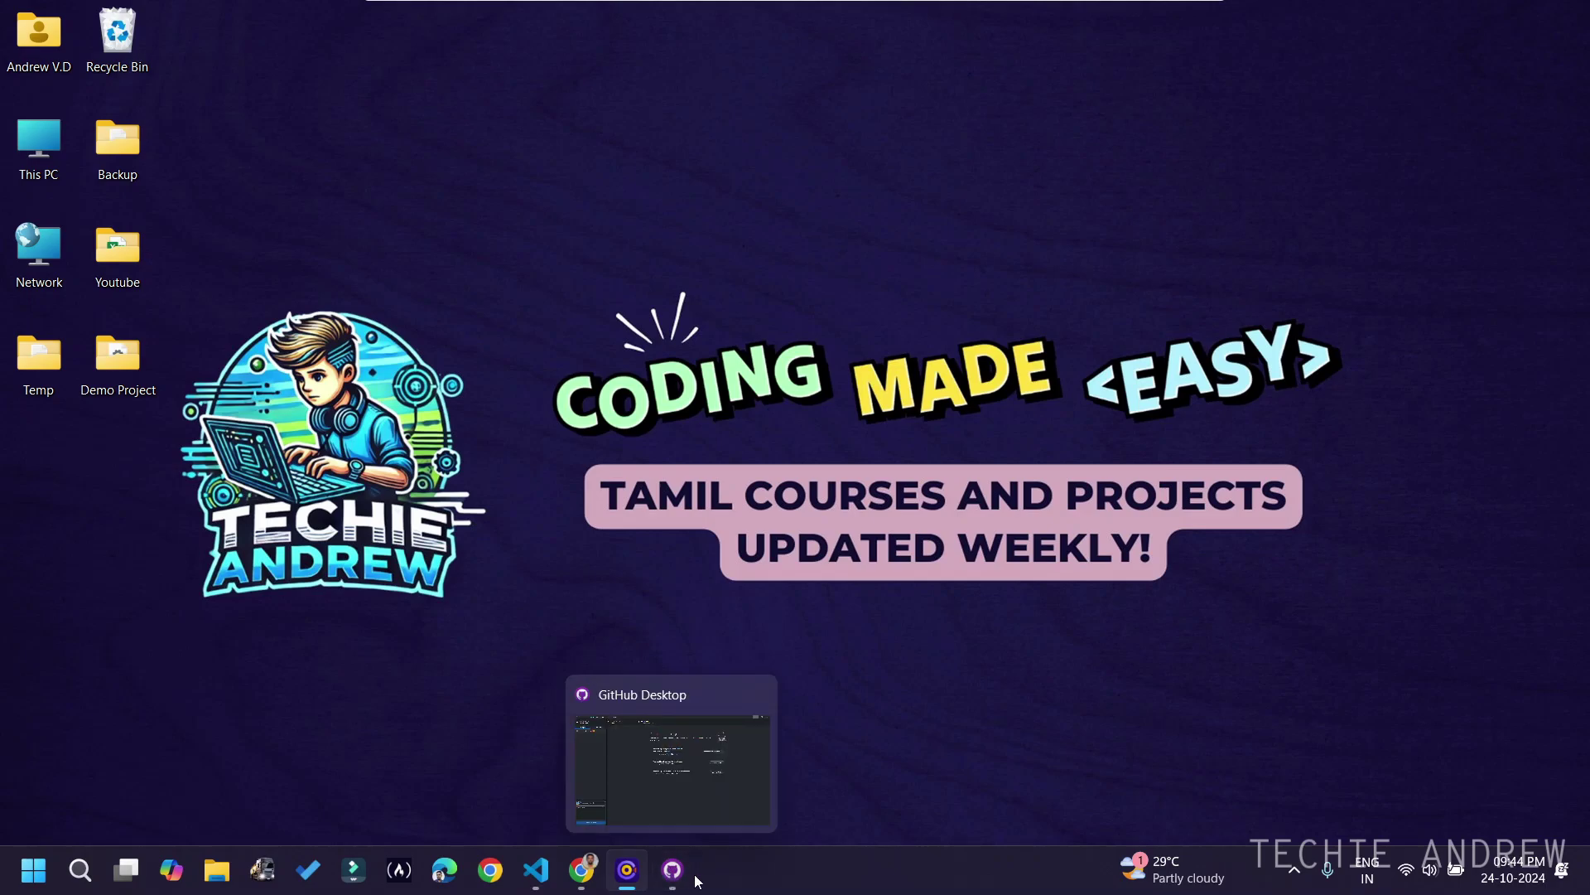
left_click(683, 876)
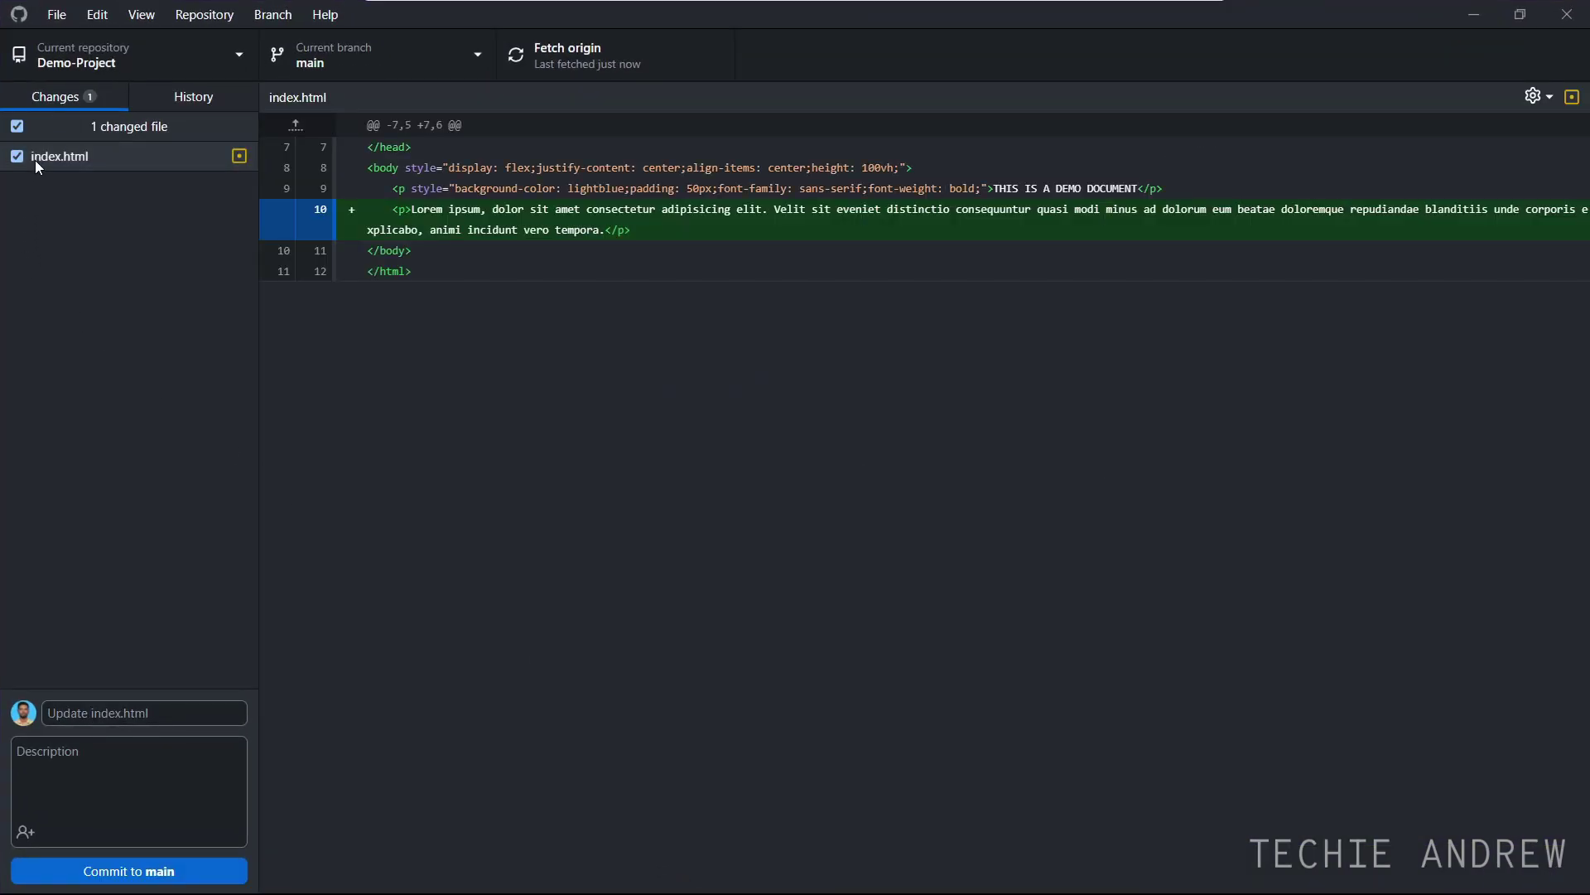
left_click(152, 162)
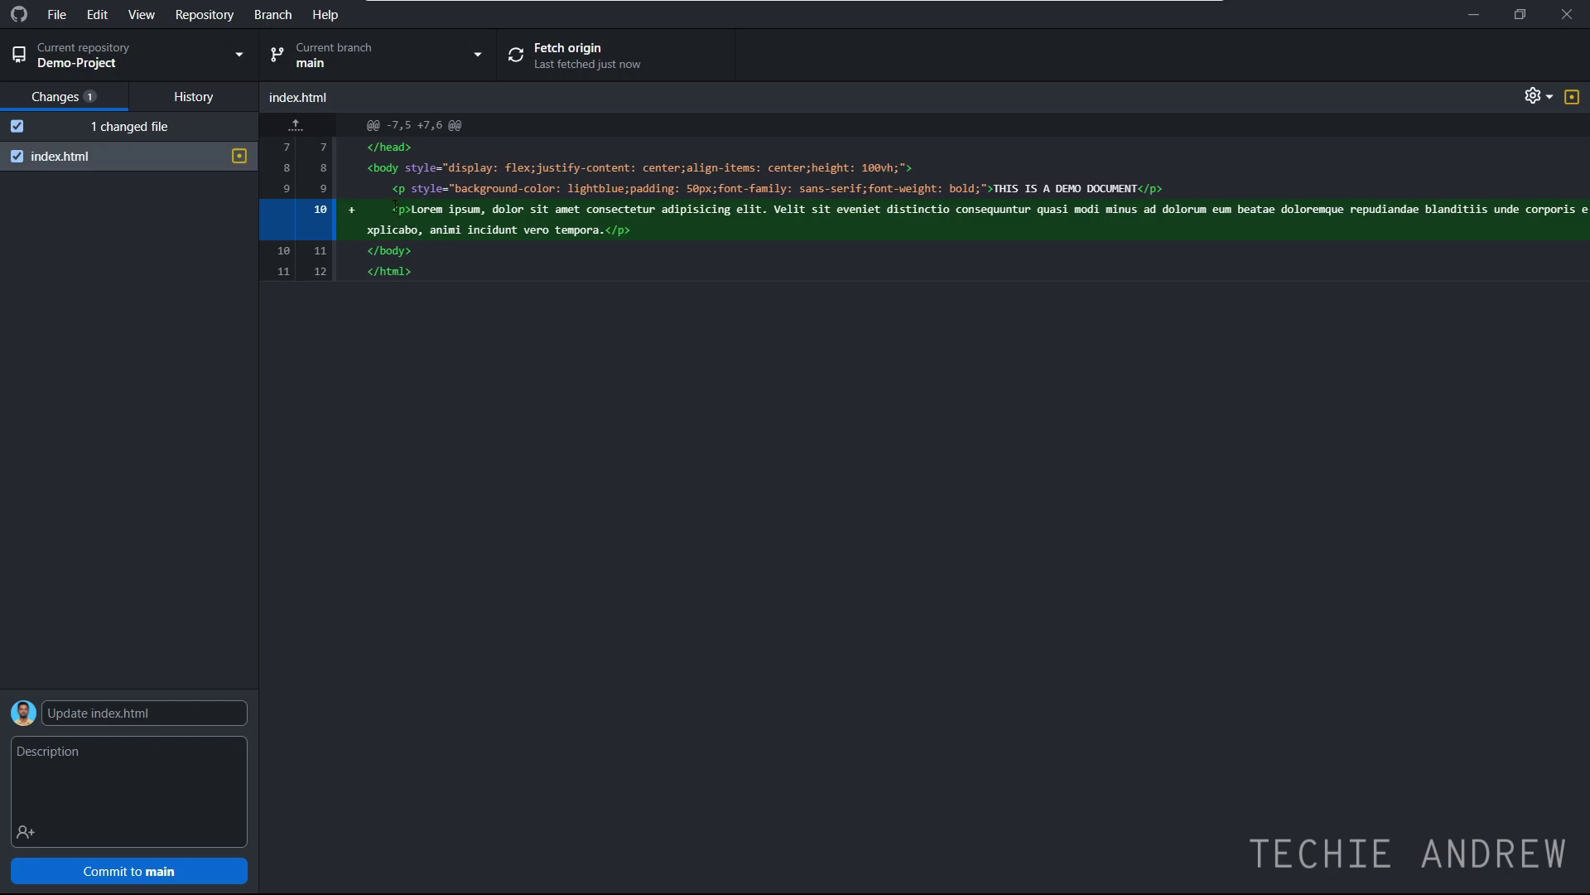
left_click_drag(395, 207, 654, 232)
left_click(671, 230)
left_click(173, 68)
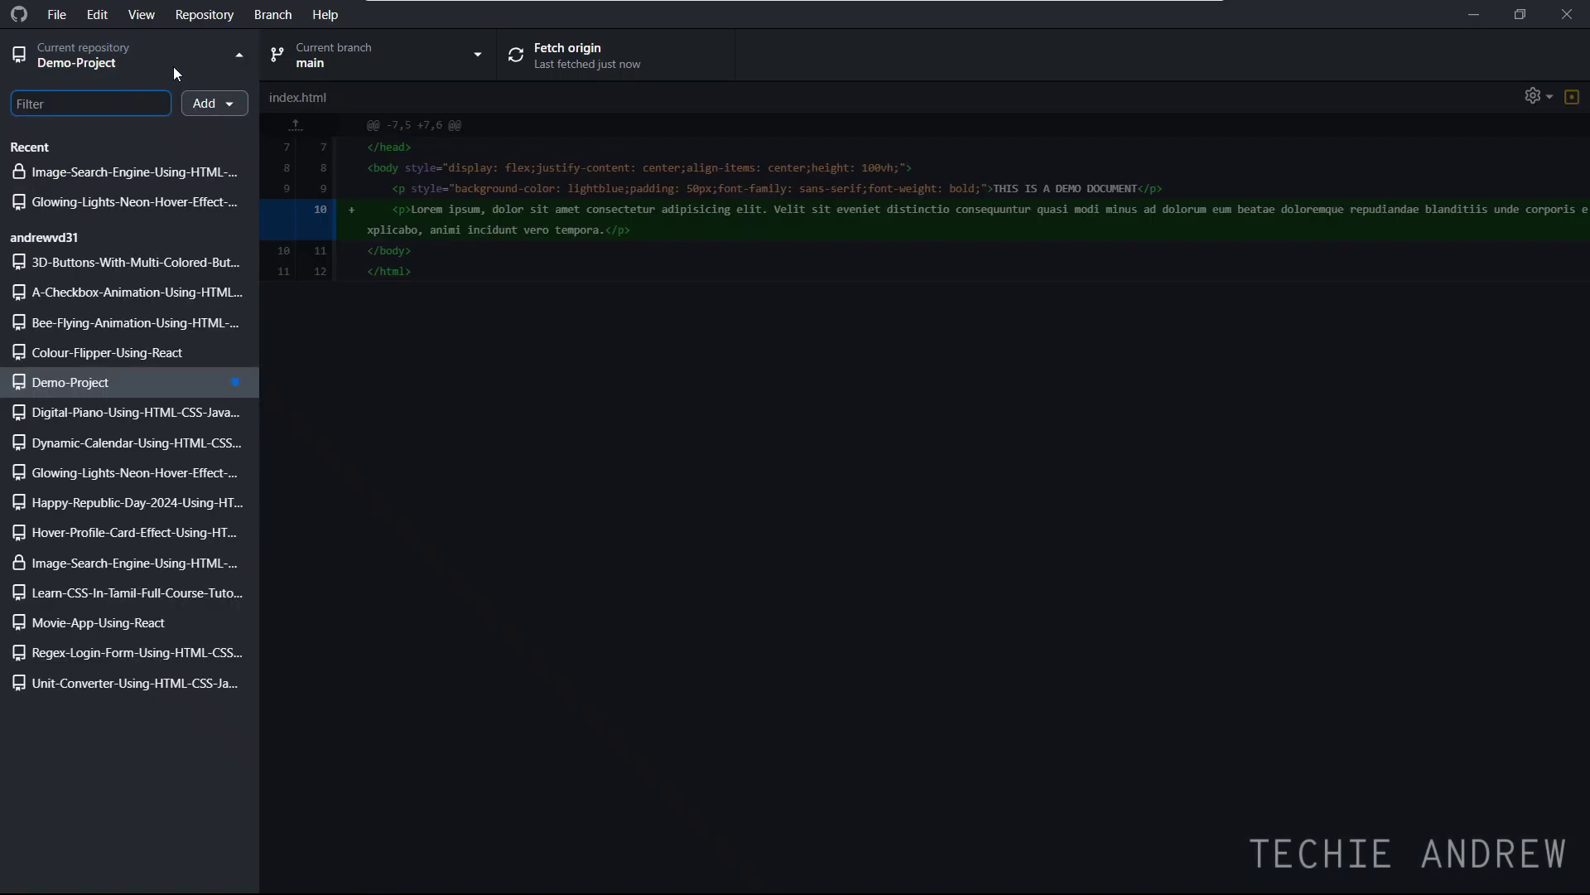
left_click(174, 73)
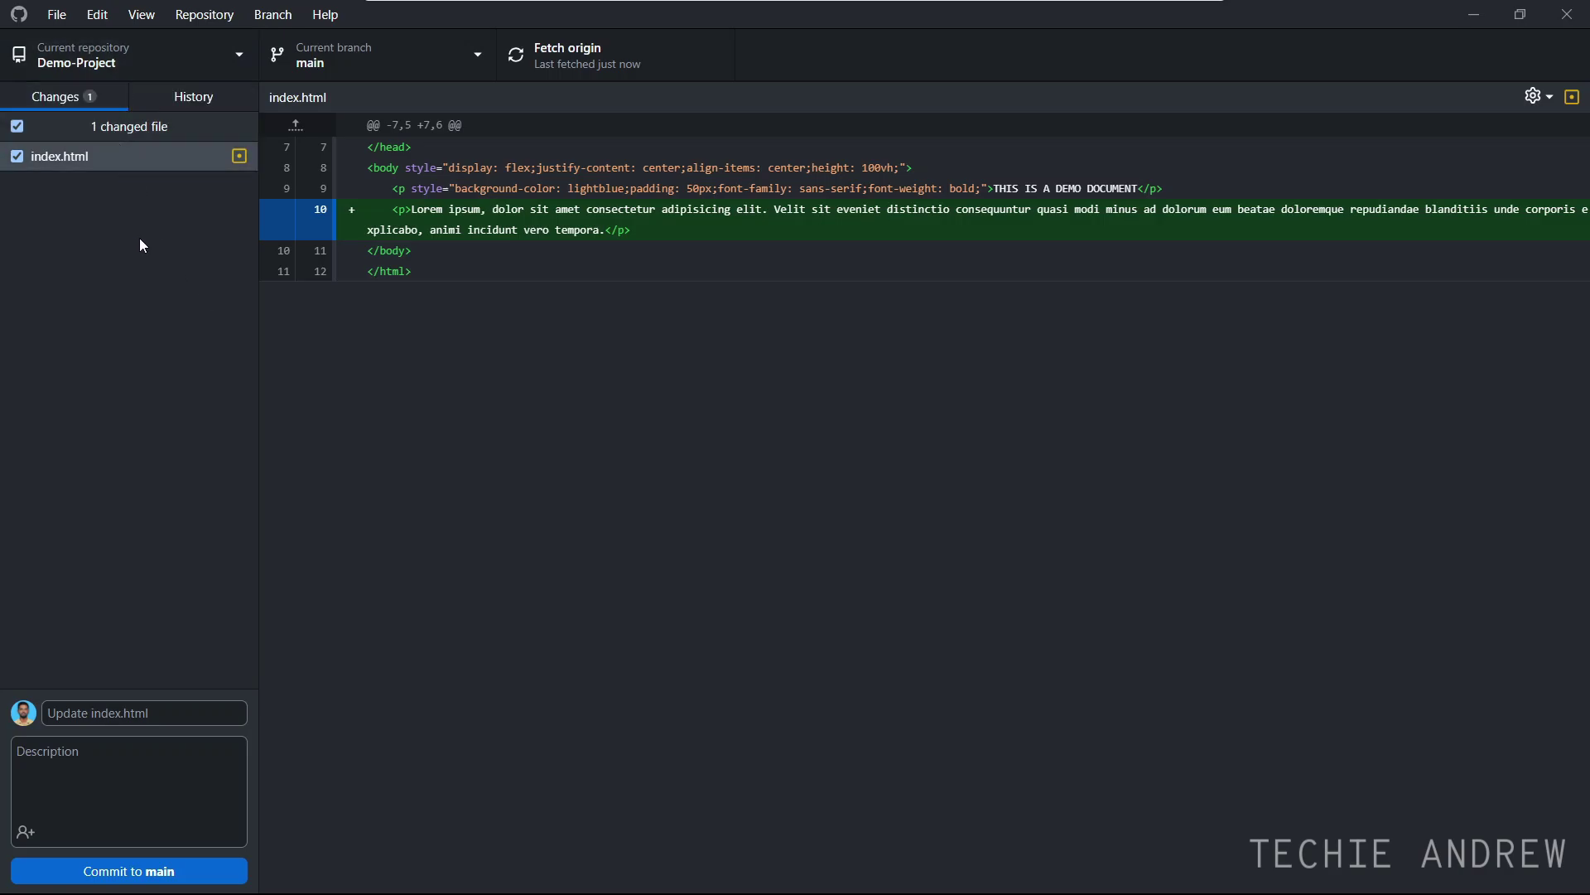
left_click_drag(394, 209, 687, 234)
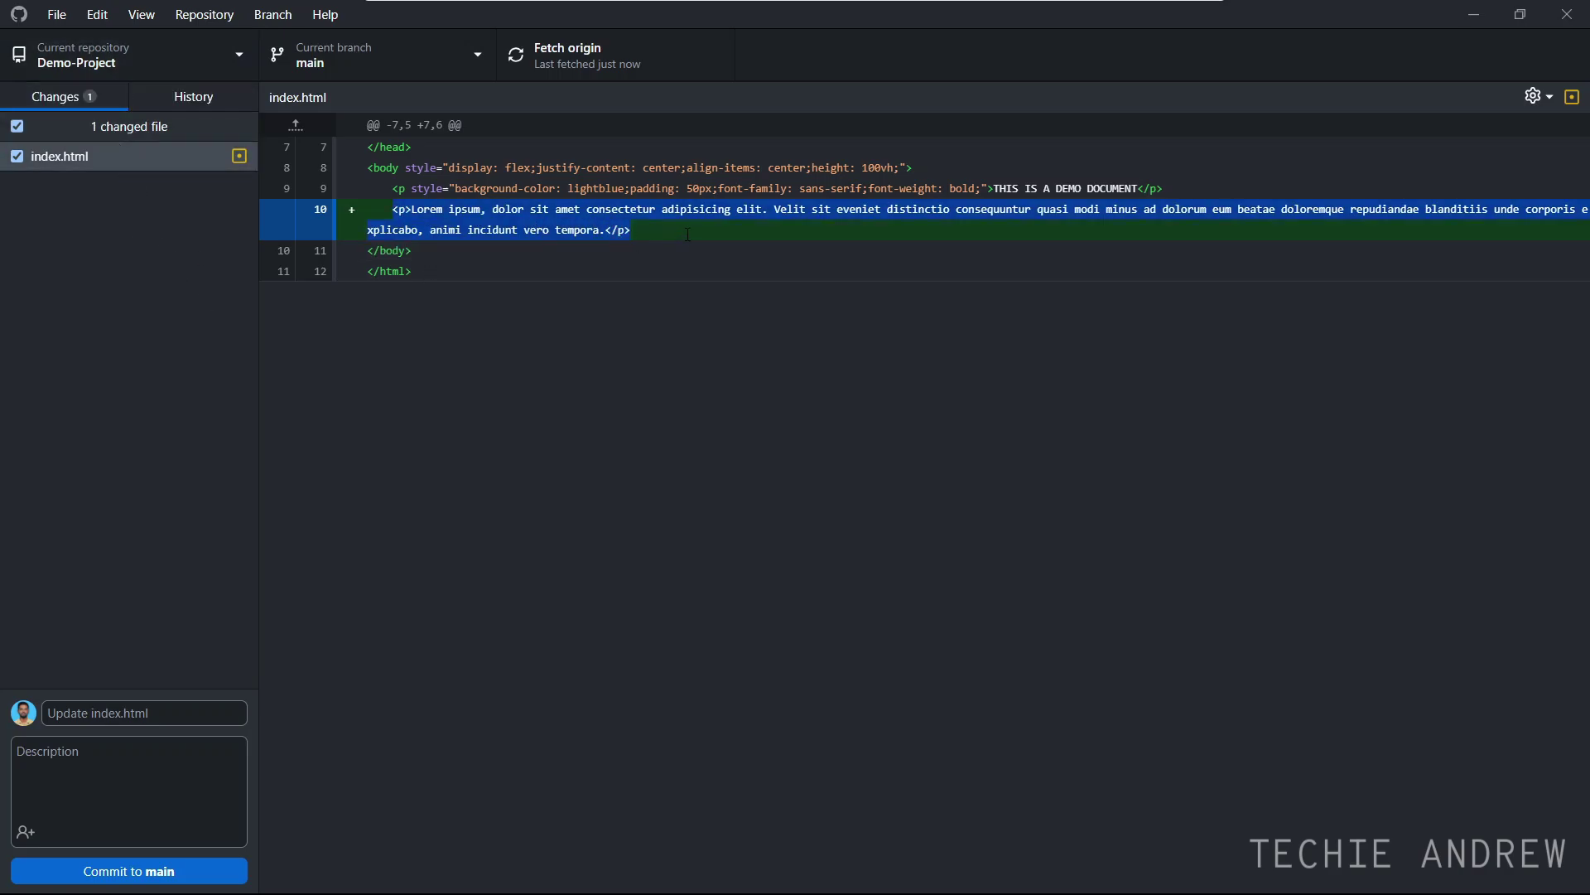
left_click(677, 236)
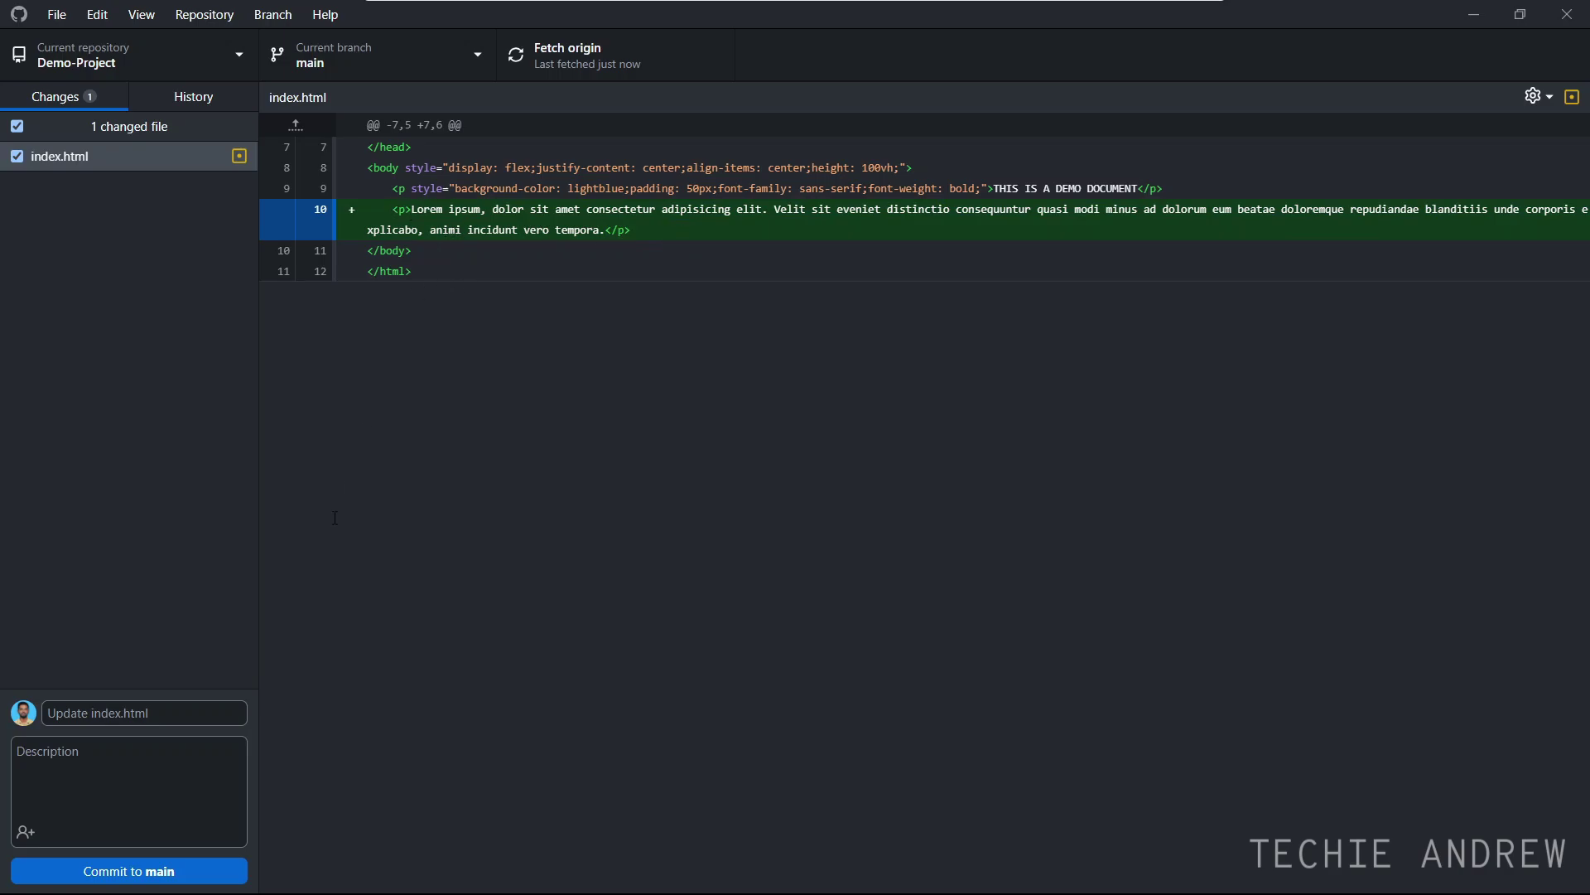
Commit the index.html change to main with "Update v1.0" as both summary and description, and push the commit to origin
left_click(187, 718)
type("Update v")
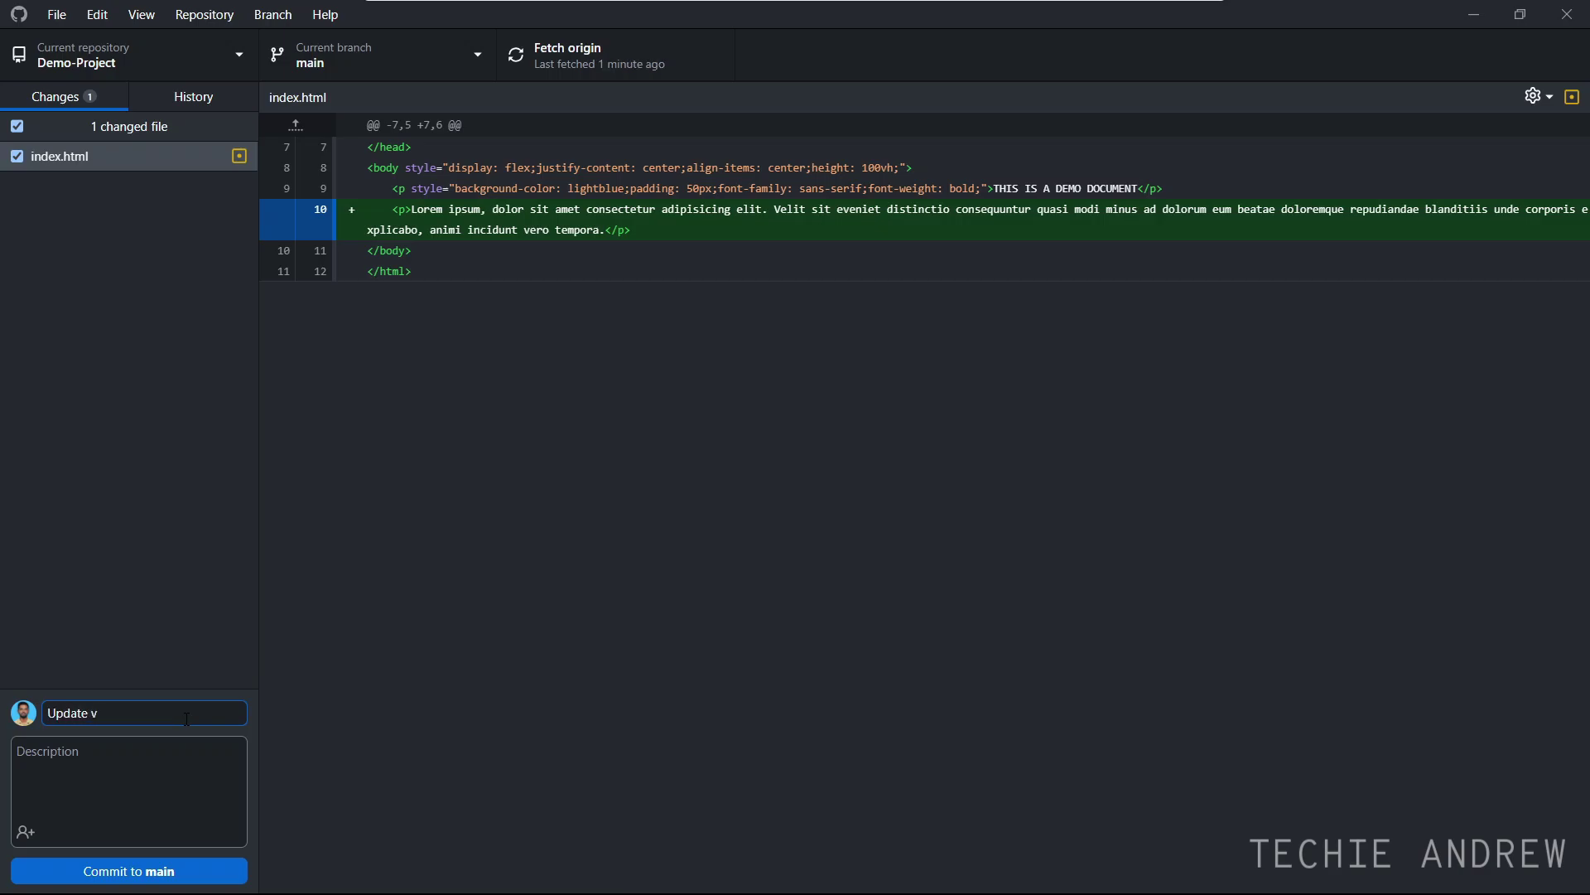
type("1.0")
left_click(92, 772)
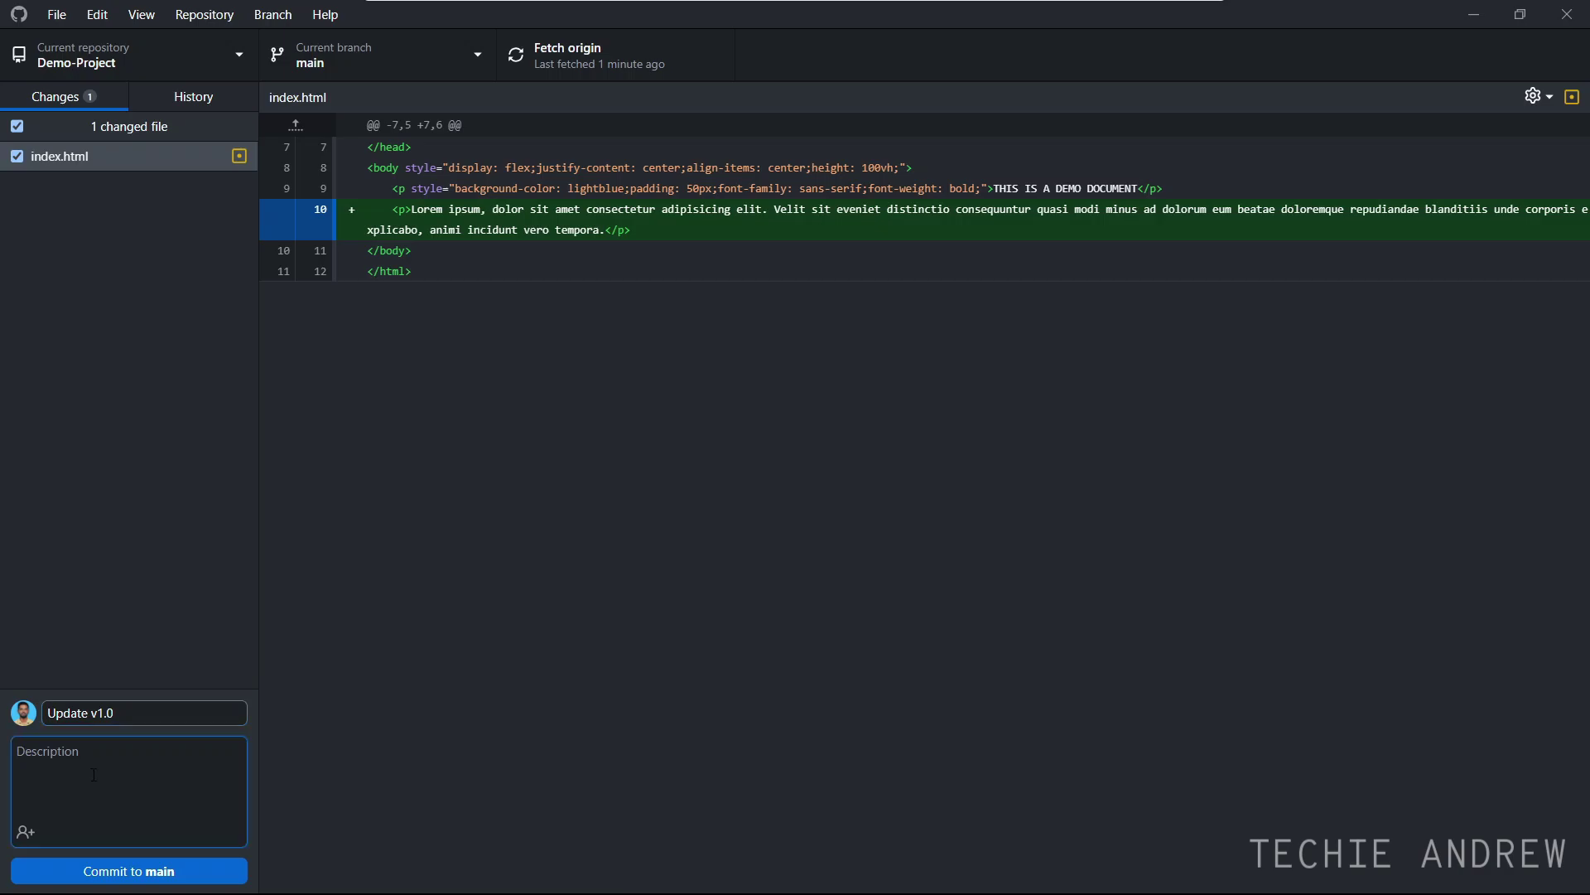
left_click(138, 718)
key("ctrl+a")
key("ctrl+c")
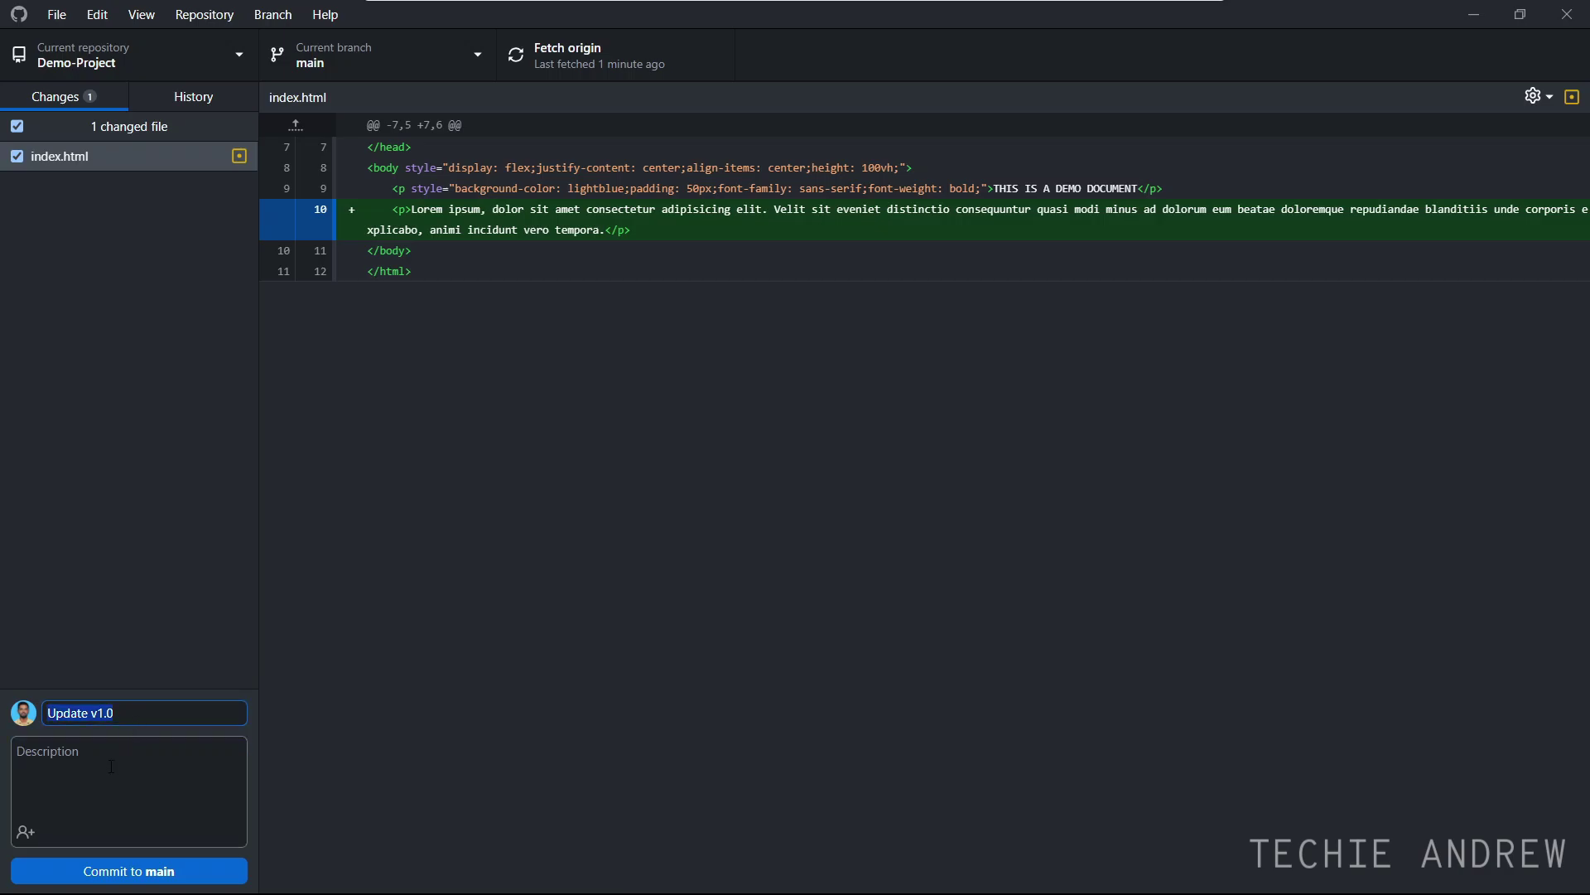
left_click(55, 783)
key("ctrl+v")
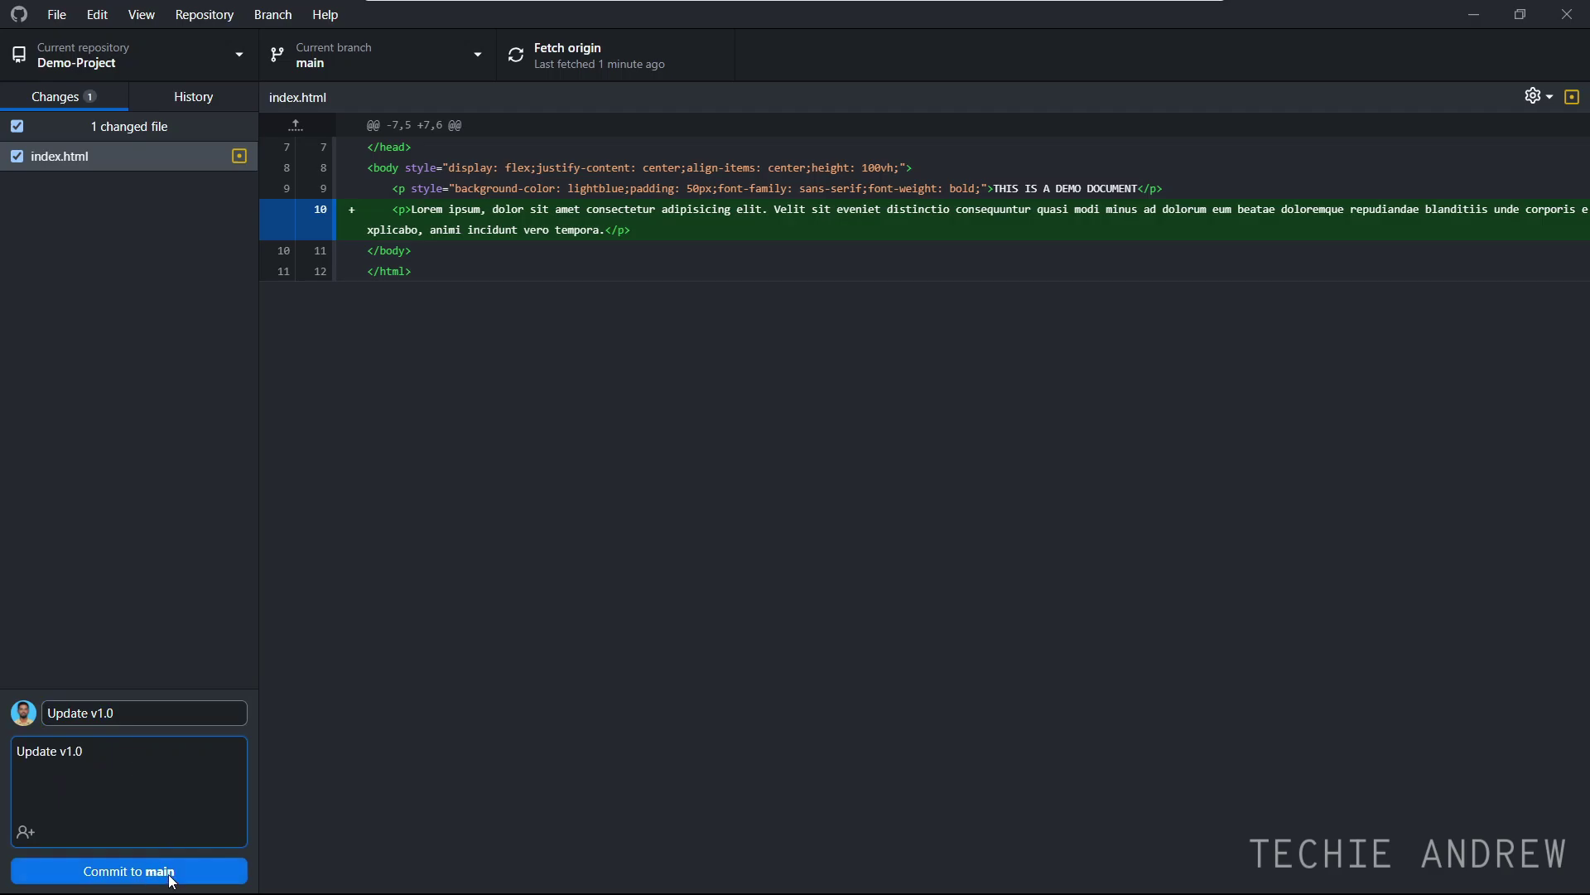
left_click(141, 876)
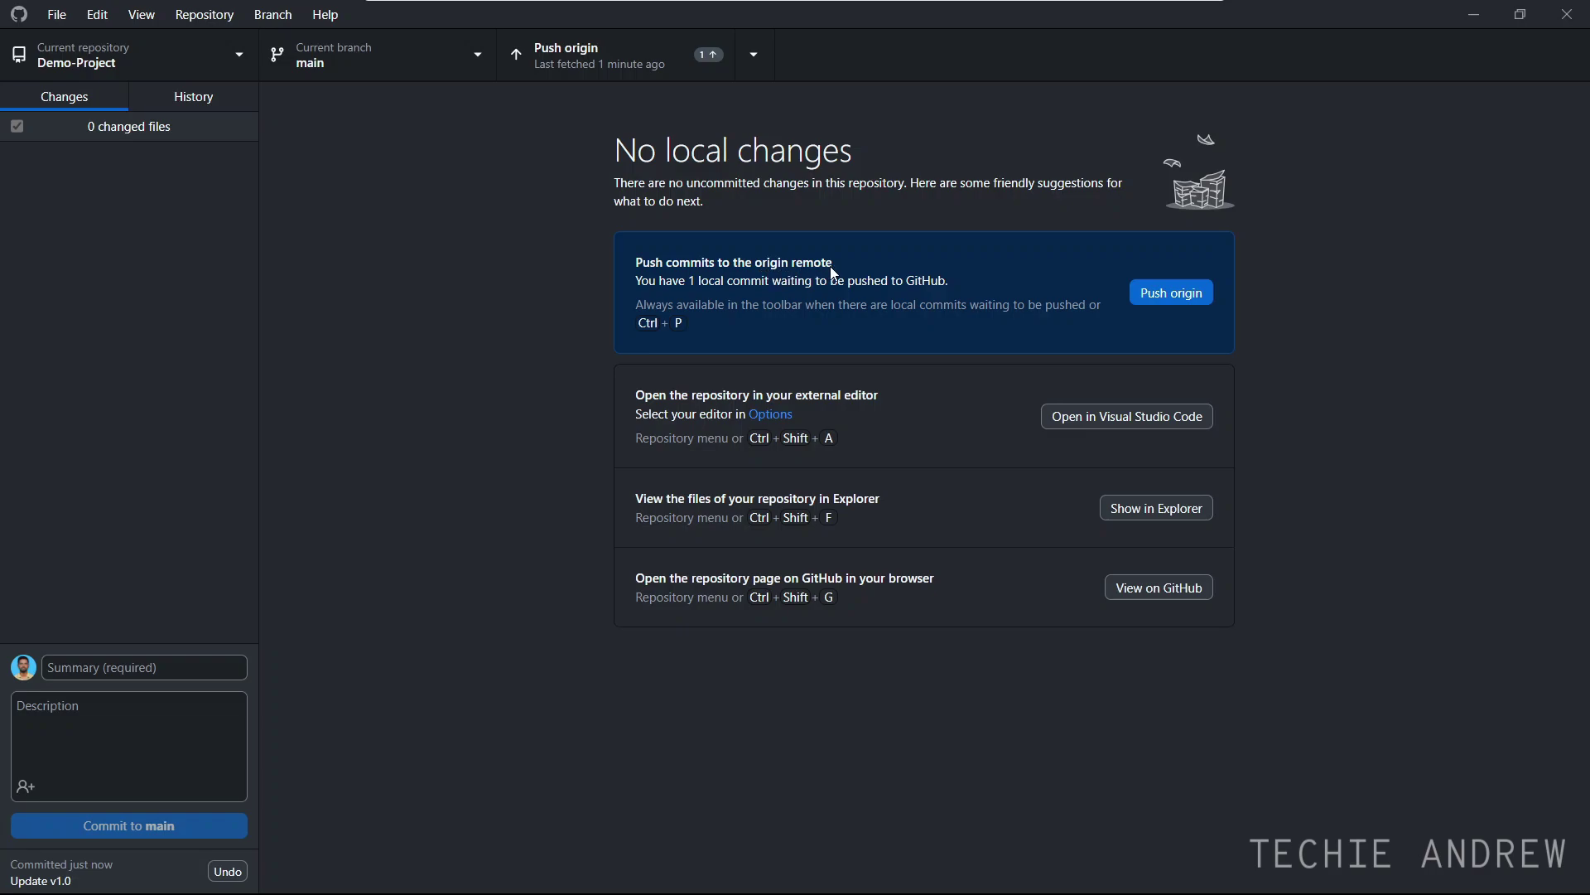
left_click(1163, 295)
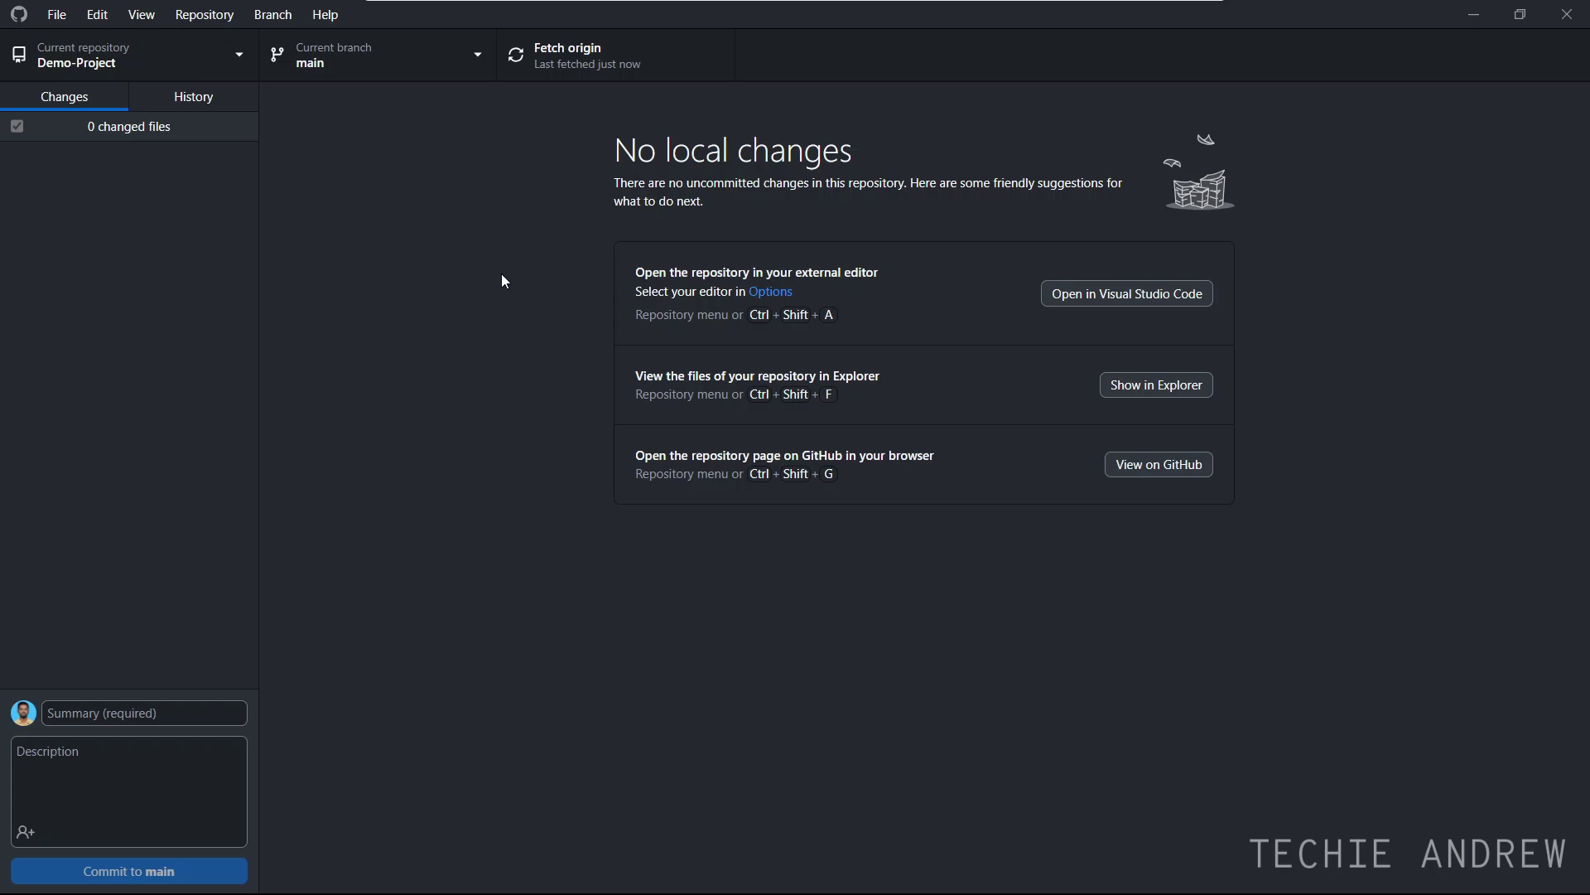
Switch to Chrome, reload the deployed demo-project-ta.netlify.app page and examine its text for the pushed paragraph
left_click(1480, 25)
left_click(588, 865)
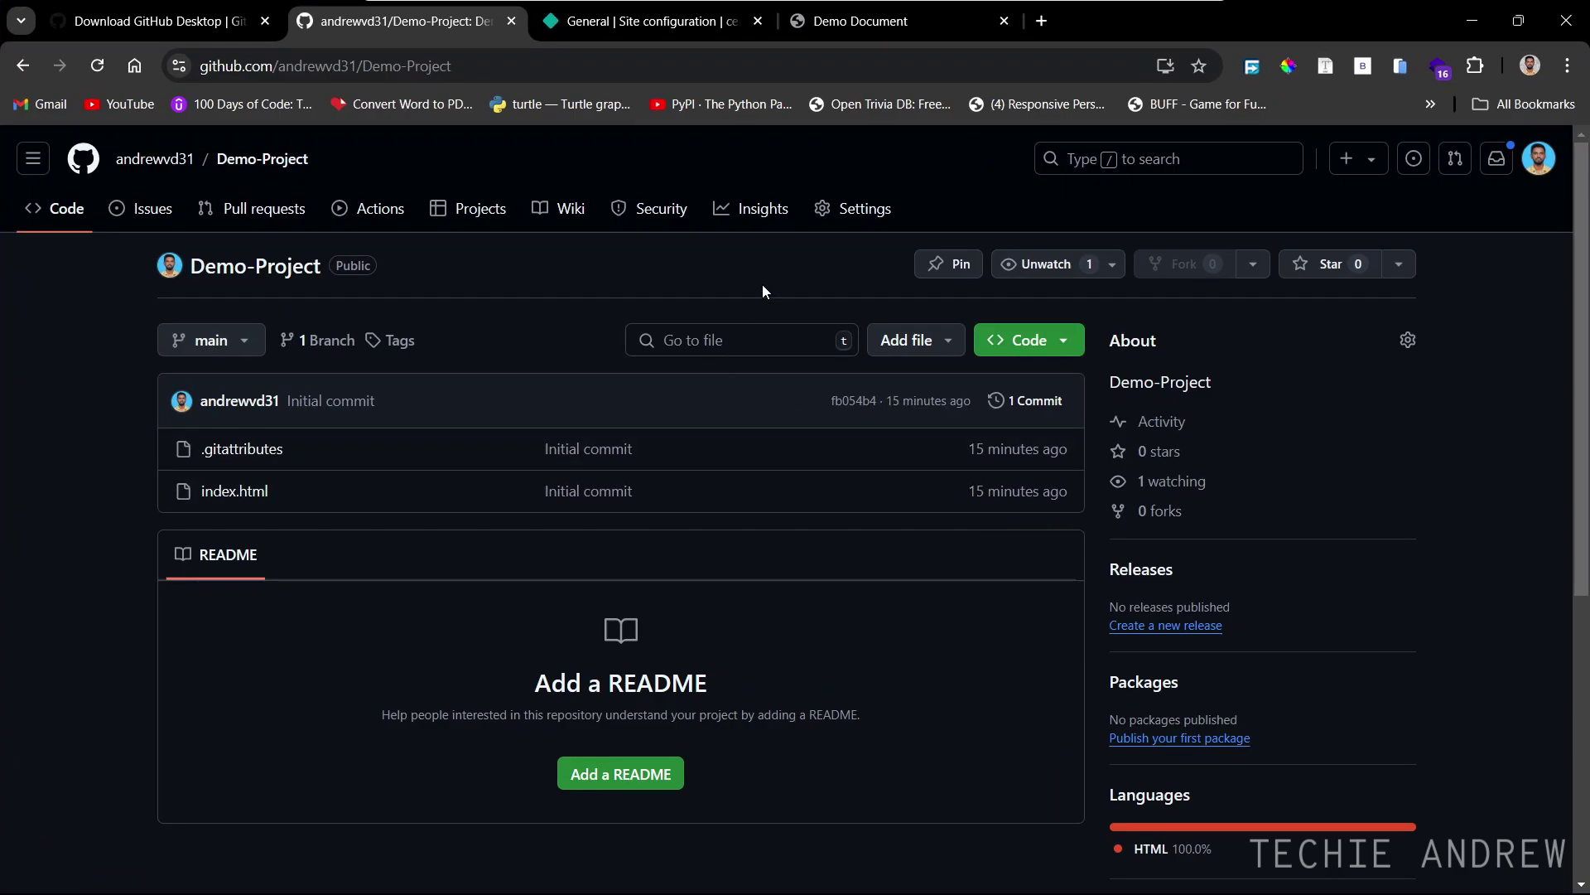
left_click(590, 24)
left_click(923, 30)
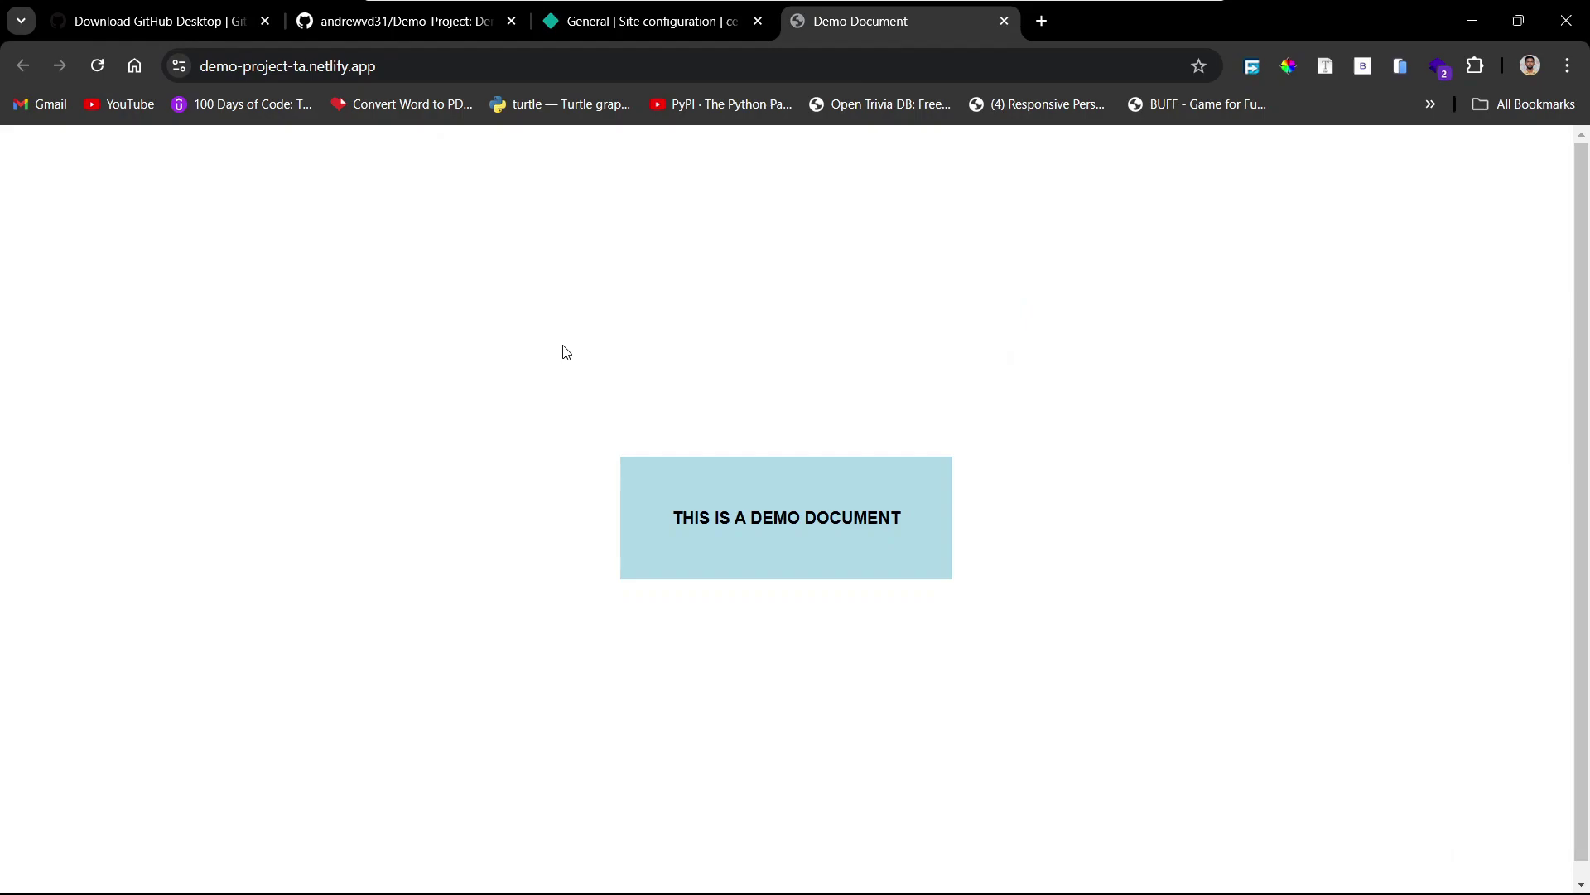
key("F5")
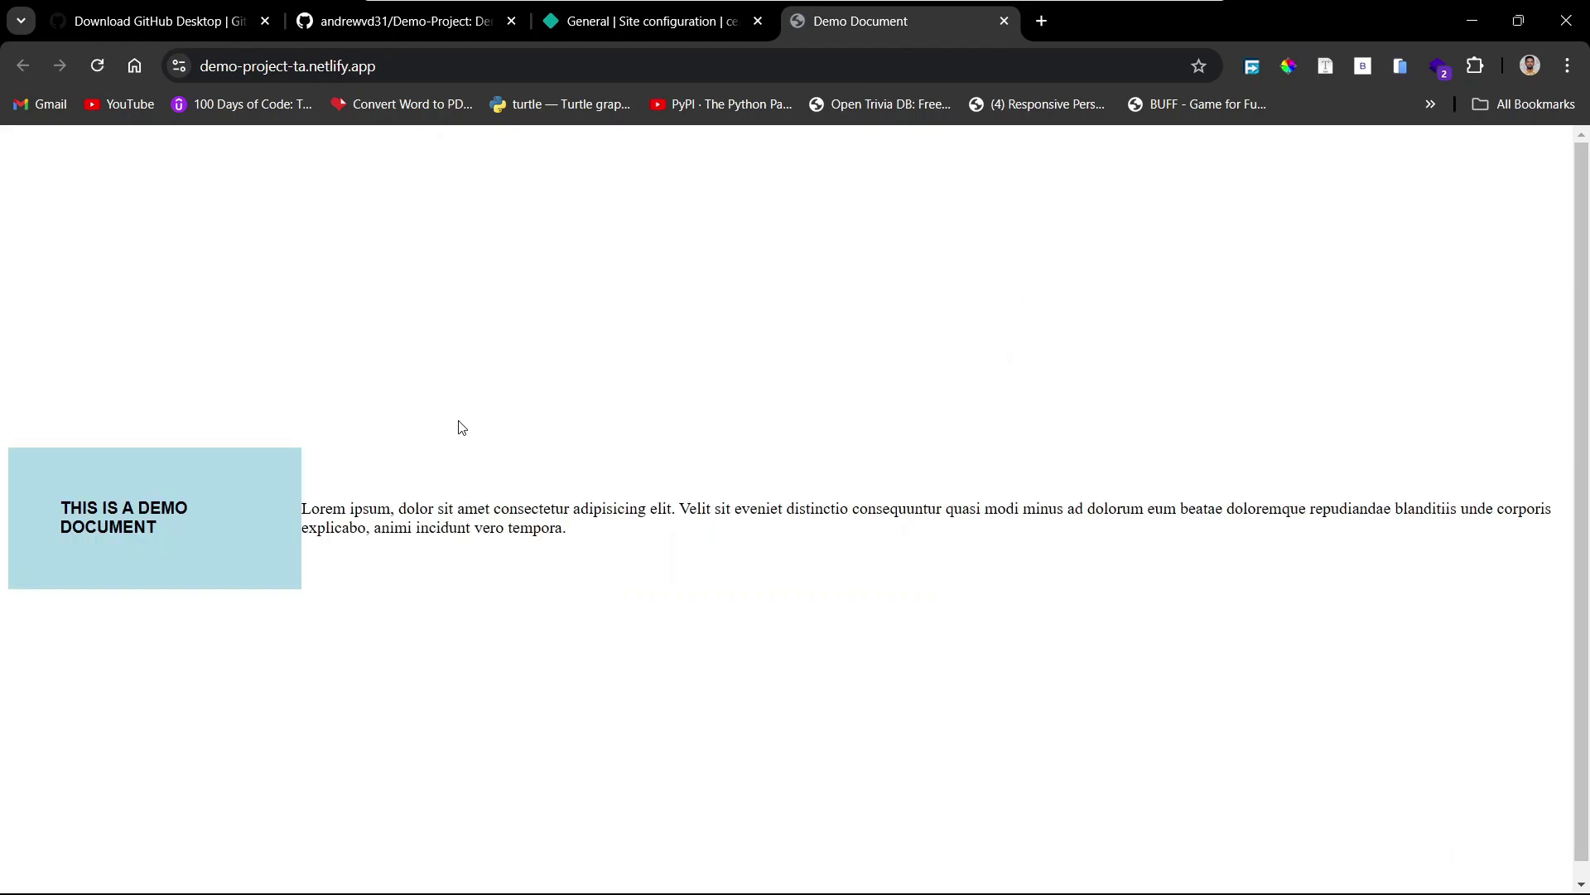
left_click_drag(295, 502, 568, 530)
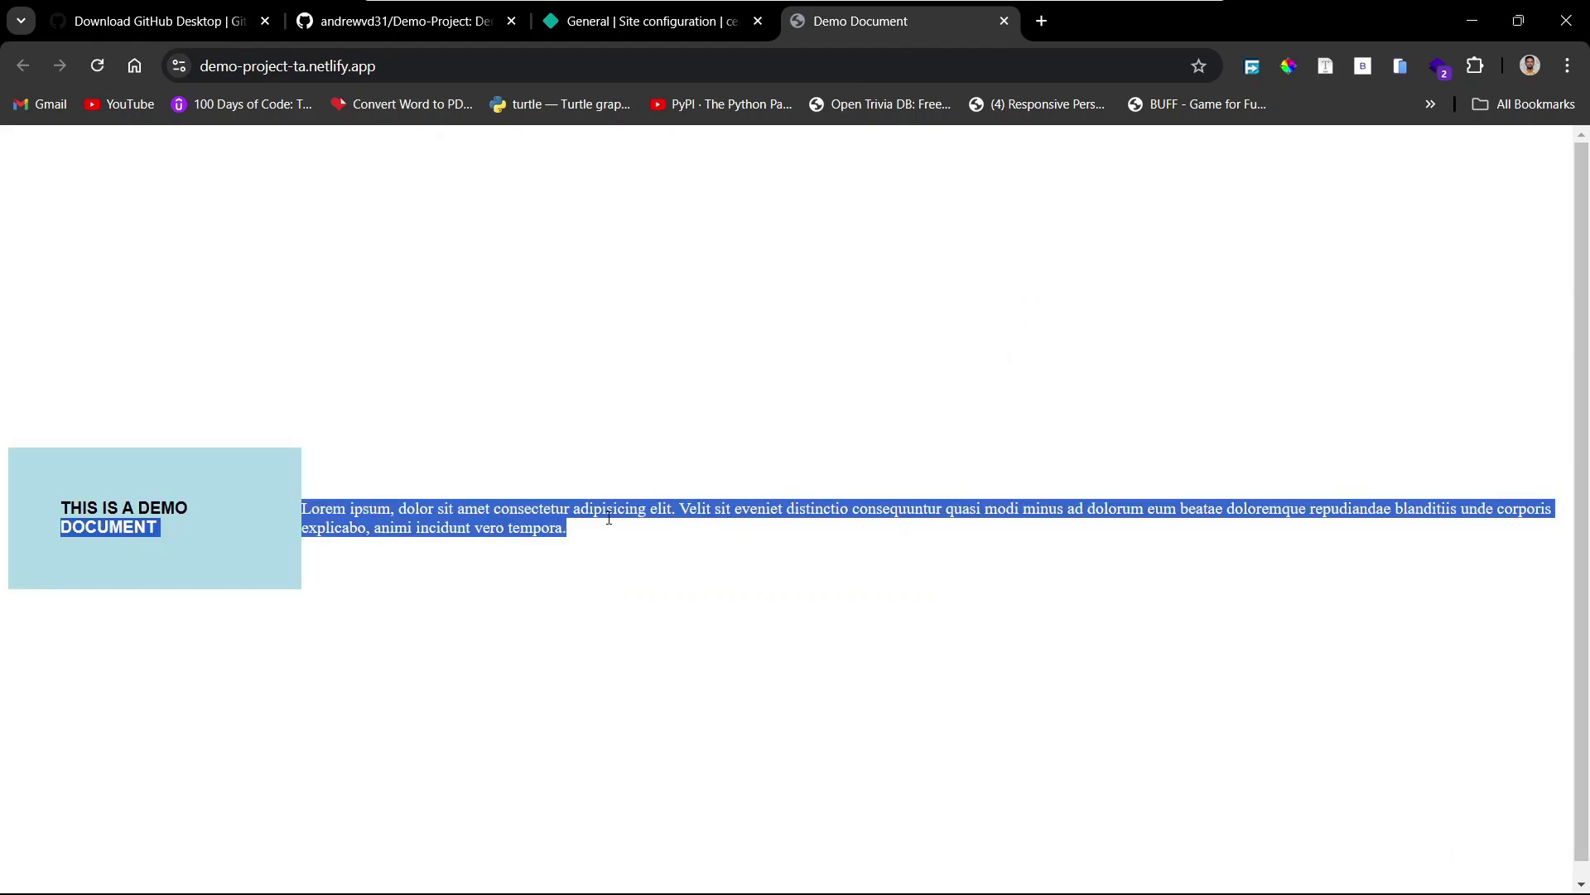
left_click(365, 489)
left_click_drag(300, 512, 596, 526)
left_click(585, 538)
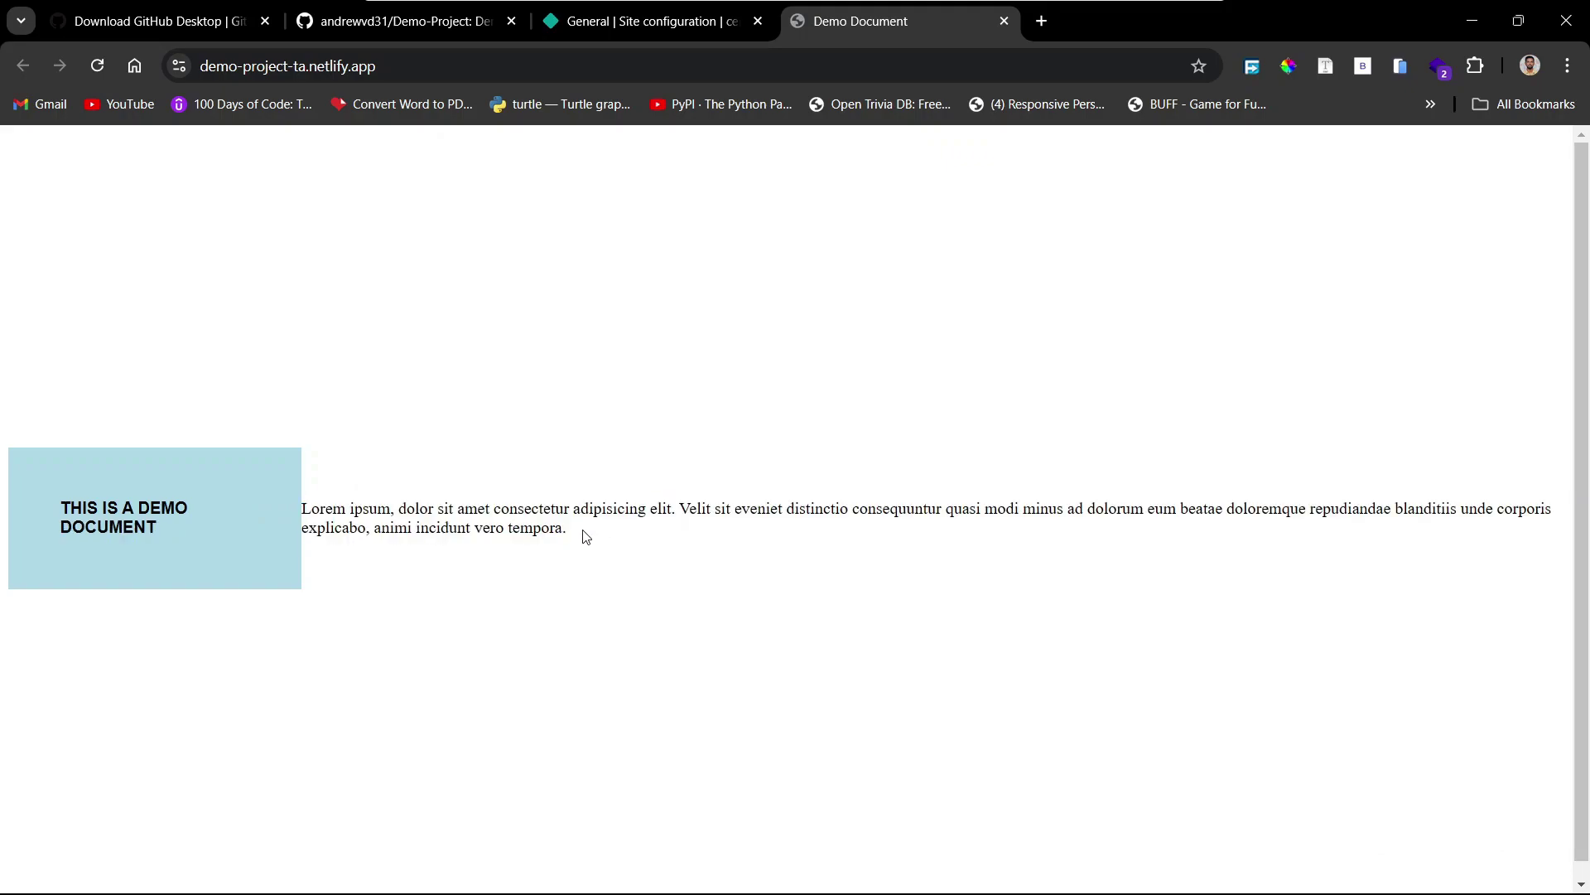